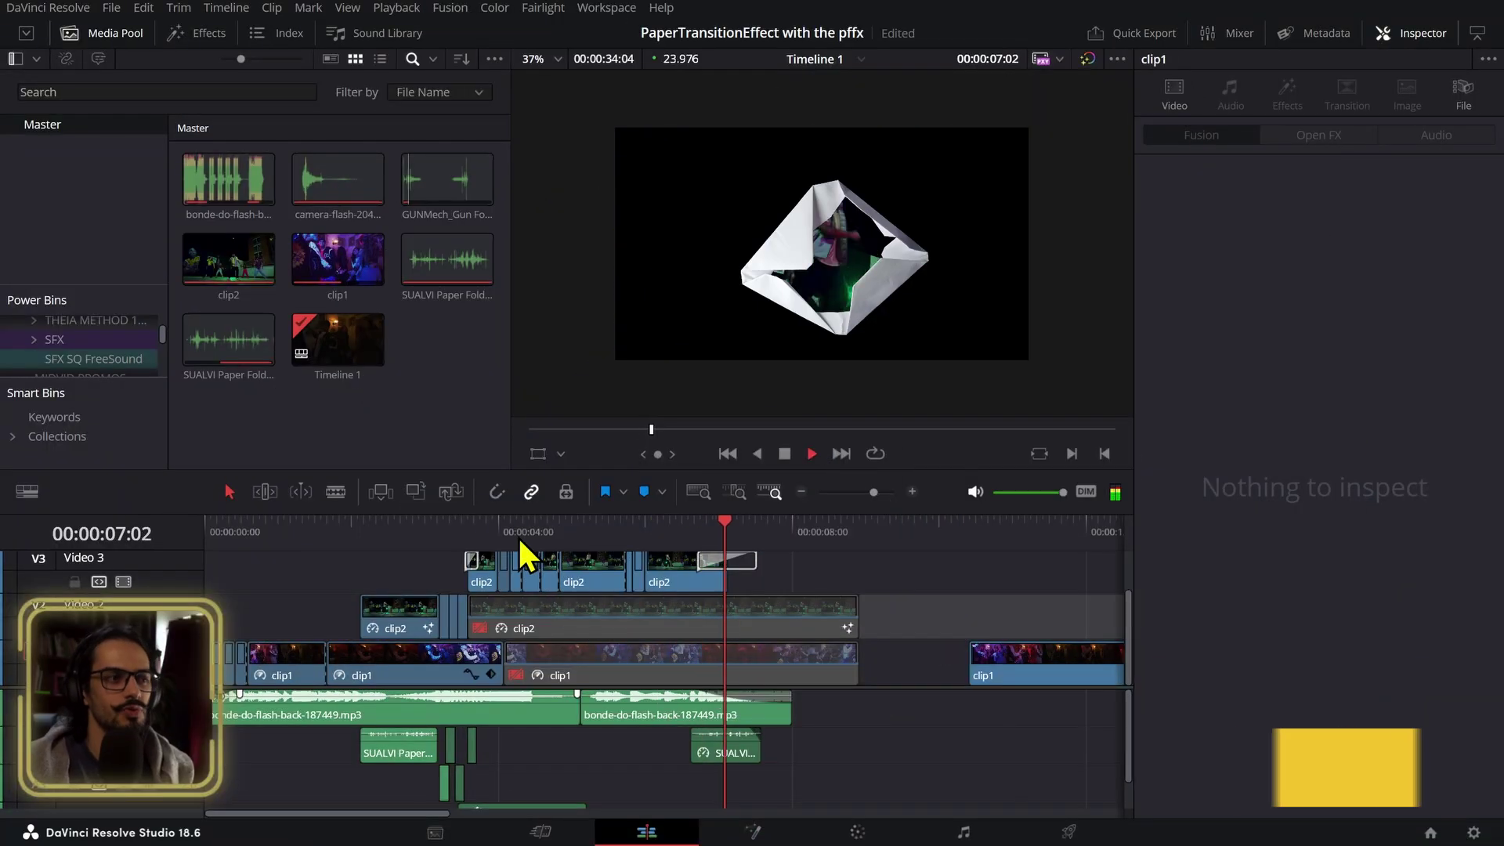
- Review the finished paper-collage section of the timeline around two seconds in, including its sound effect clips on the audio tracks
key("space")
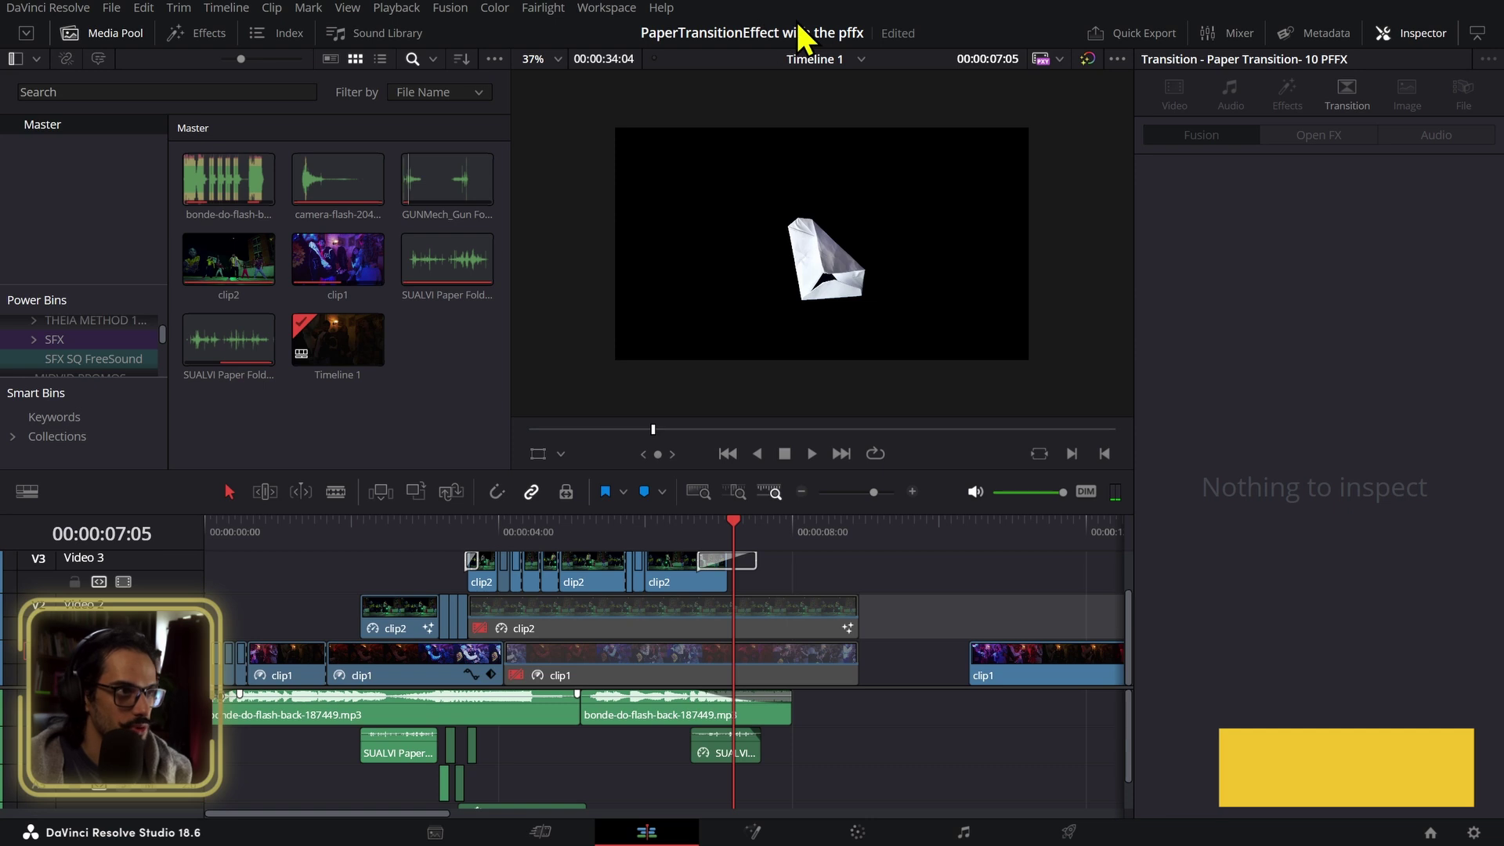
left_click(453, 527)
left_click_drag(454, 552, 423, 571)
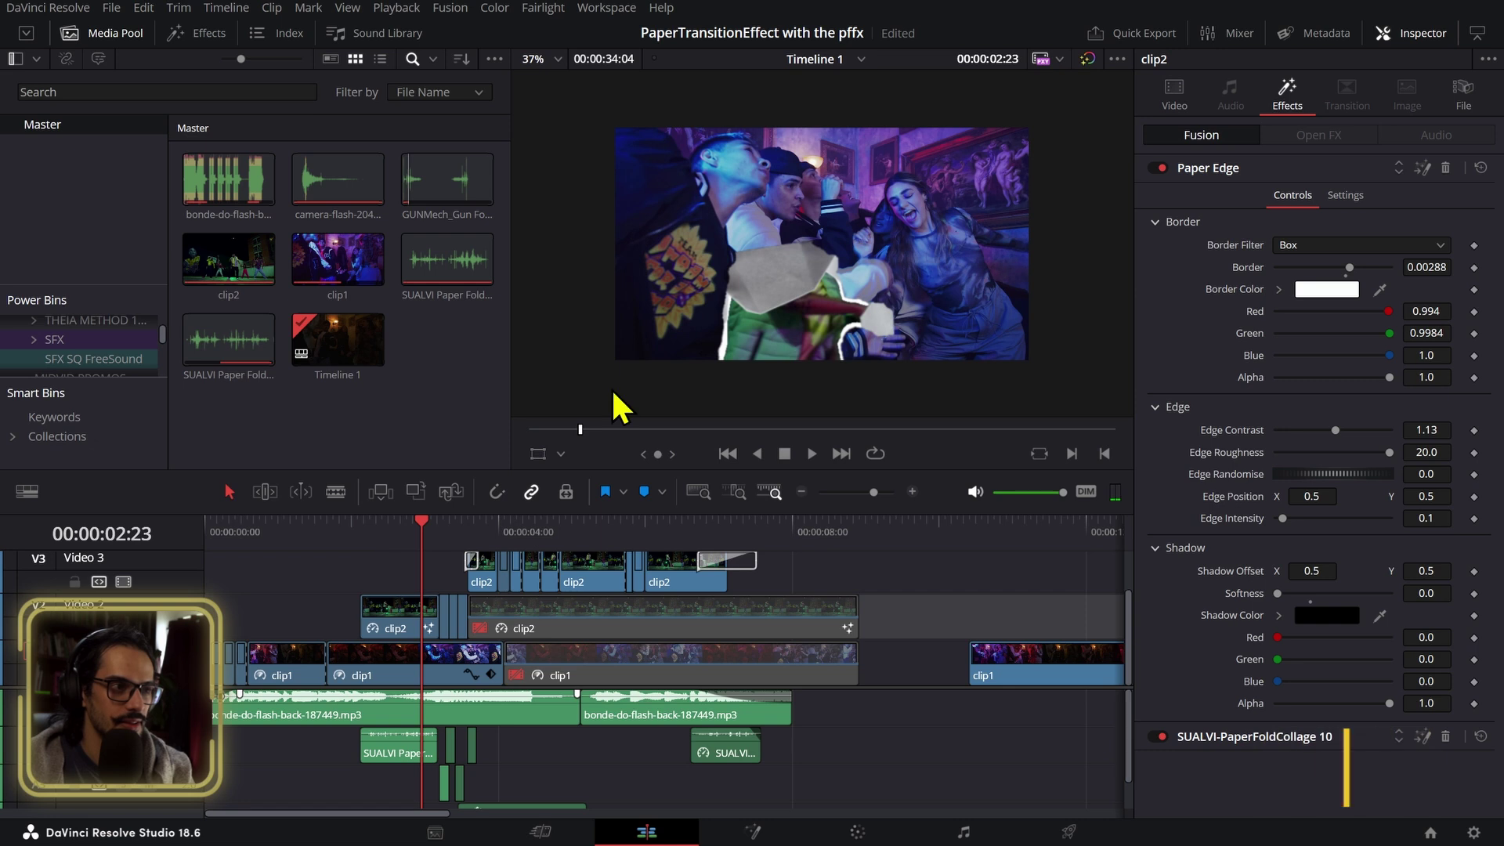
left_click_drag(322, 730, 592, 799)
scroll(618, 763, "down", 1)
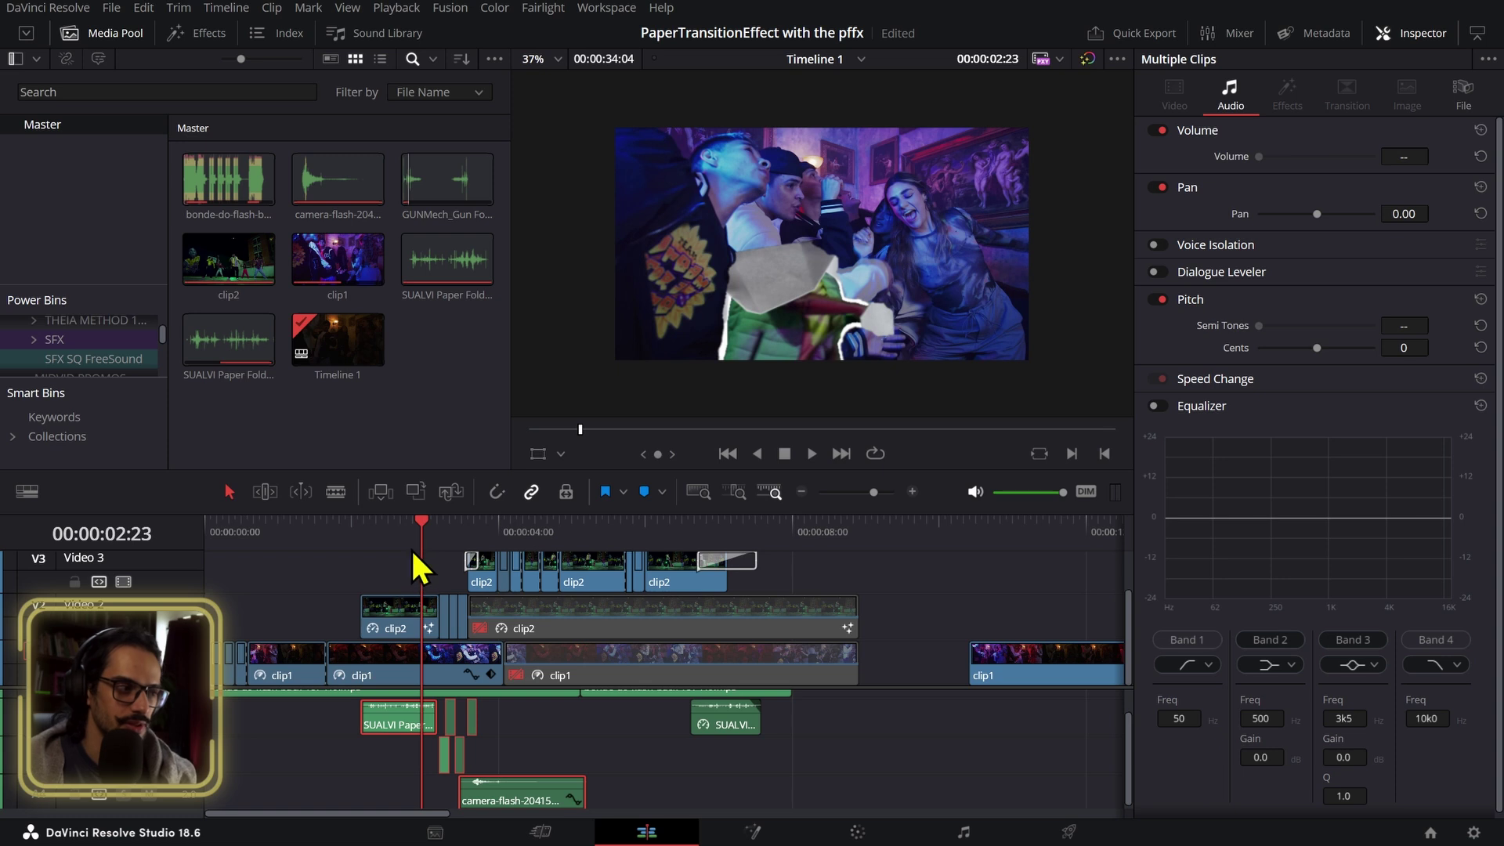
left_click(374, 540)
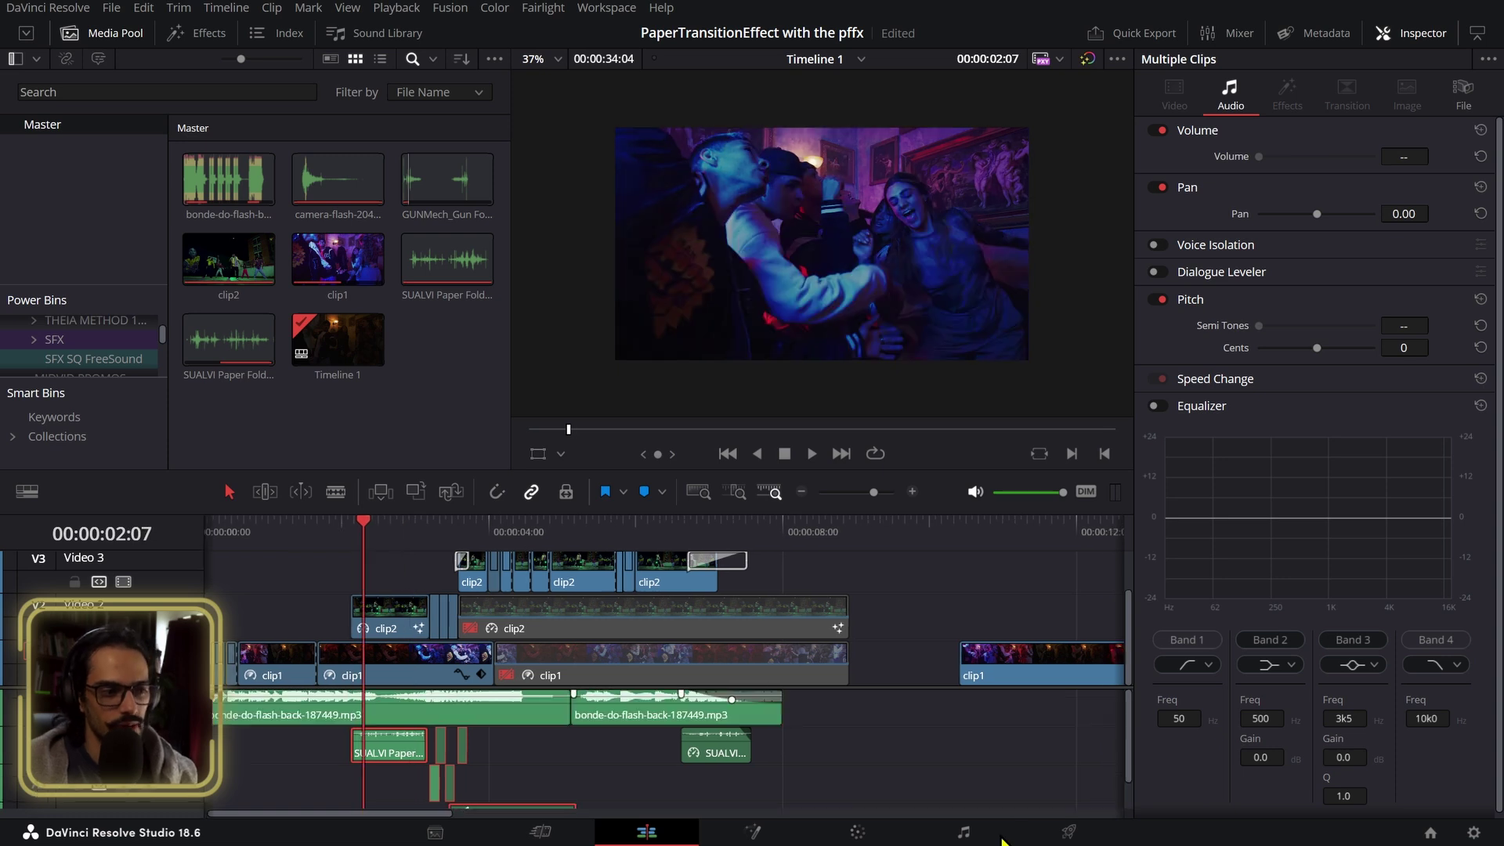
- Examine the unedited clip1 further along the timeline and compare it with the edited clip1 near the start
left_click_drag(946, 666, 454, 595)
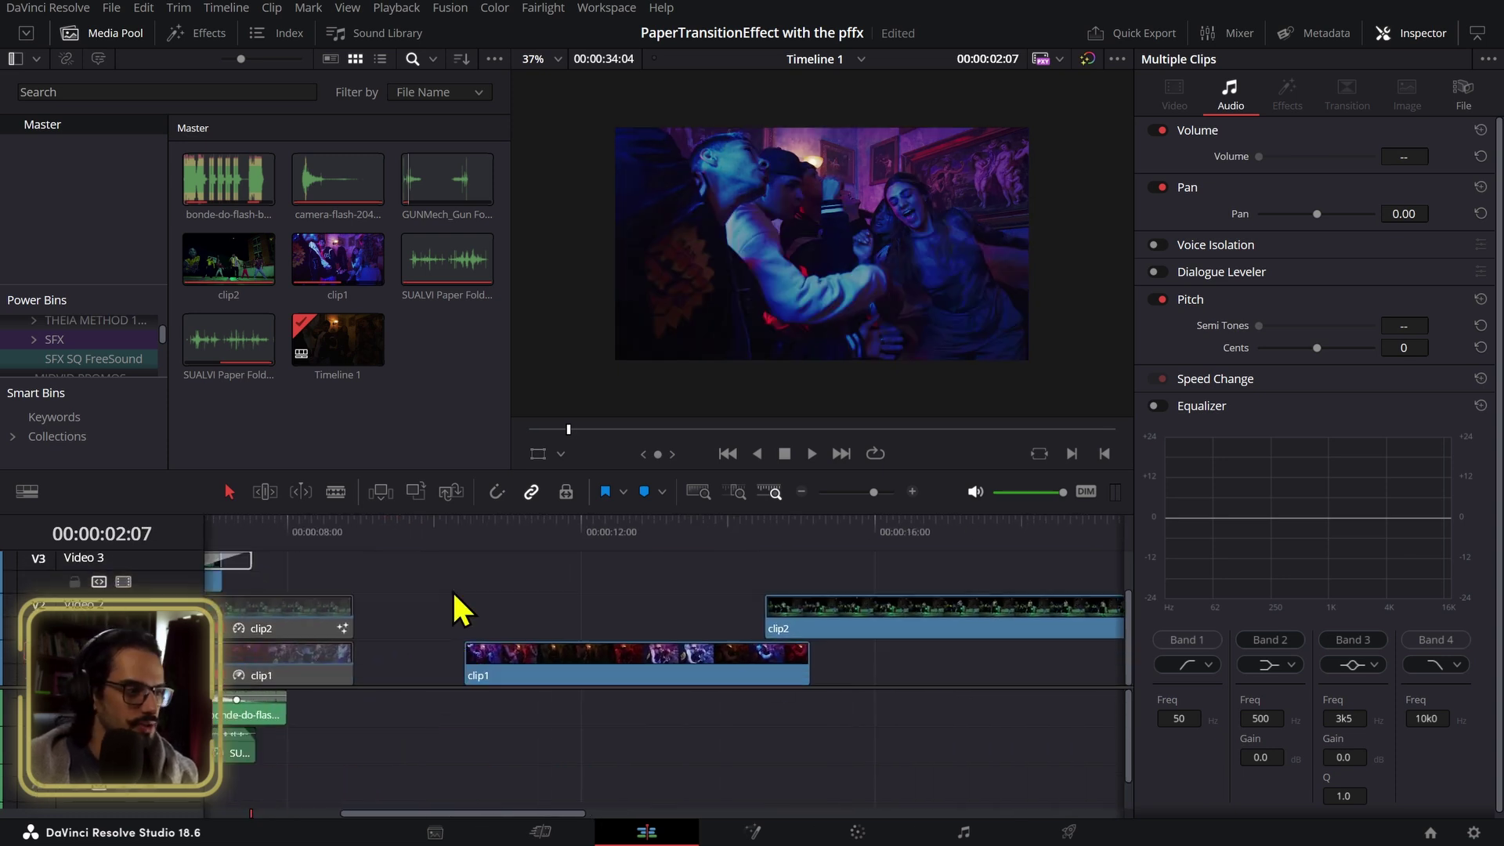
left_click_drag(642, 542, 729, 613)
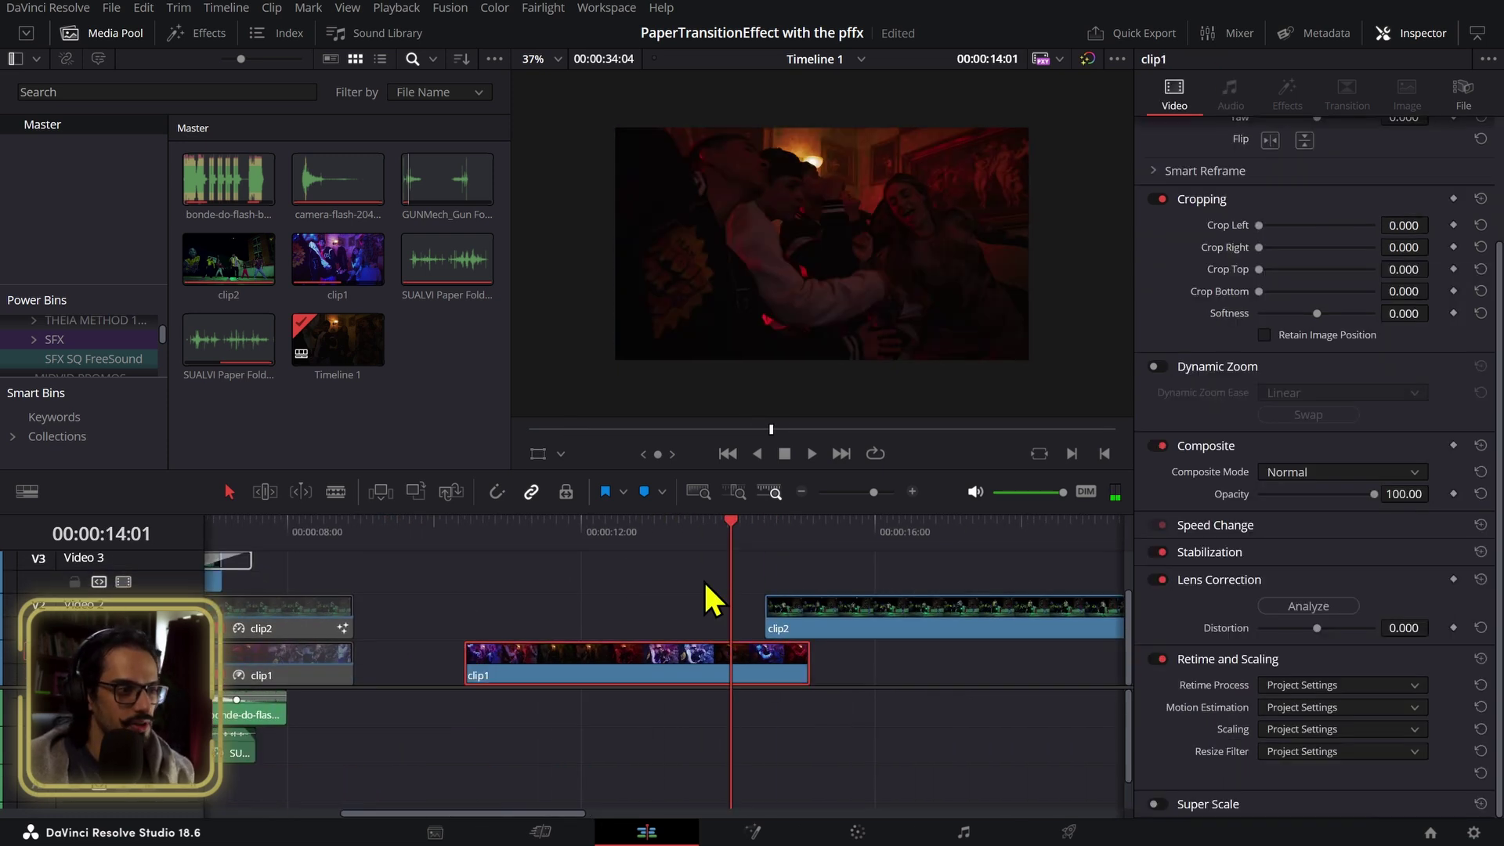
left_click(667, 537)
left_click_drag(603, 617, 1092, 628)
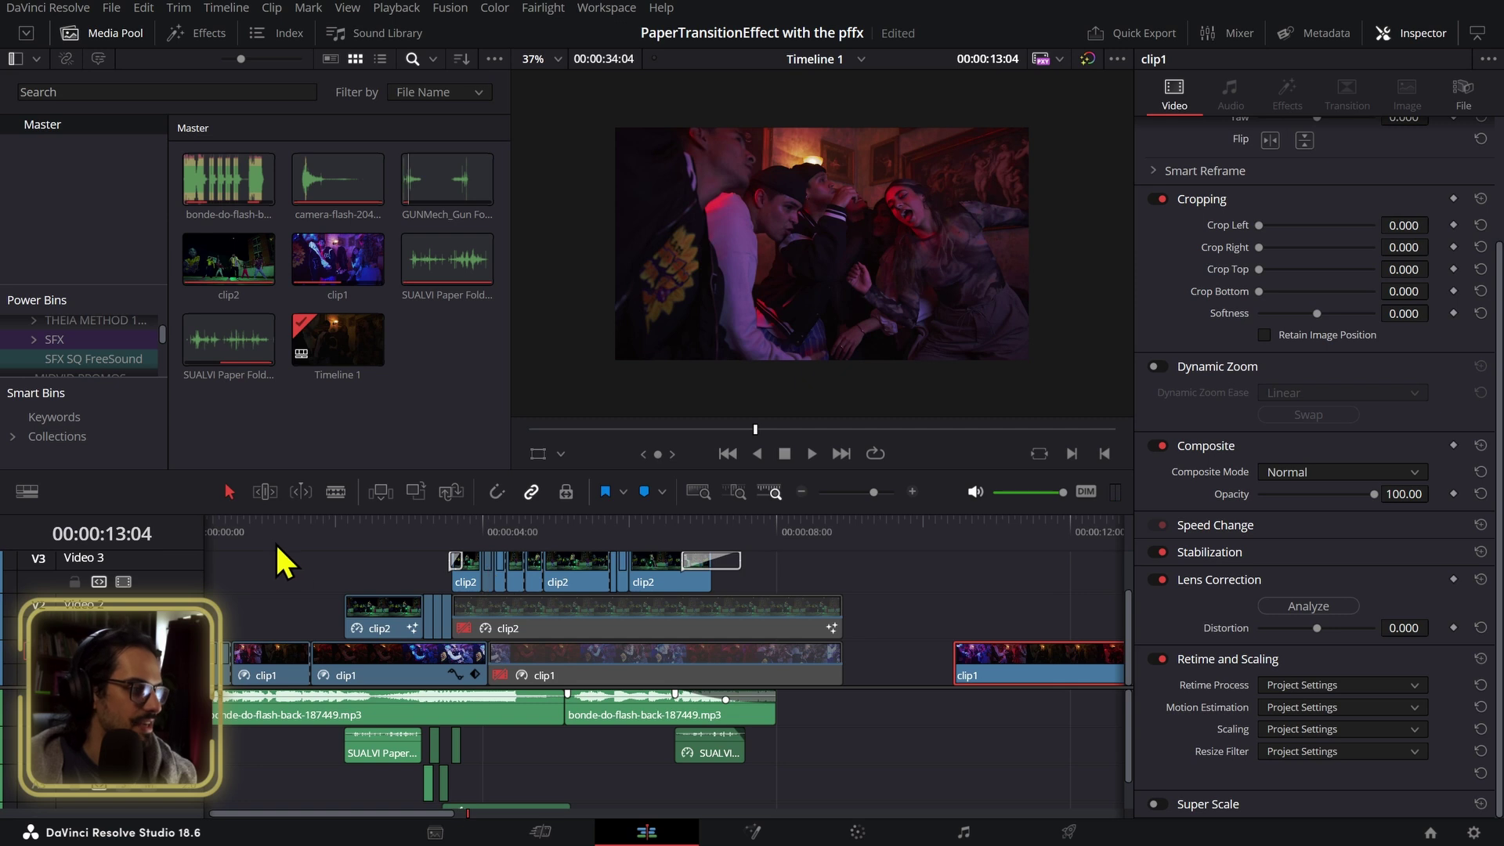
left_click(269, 539)
left_click(271, 674)
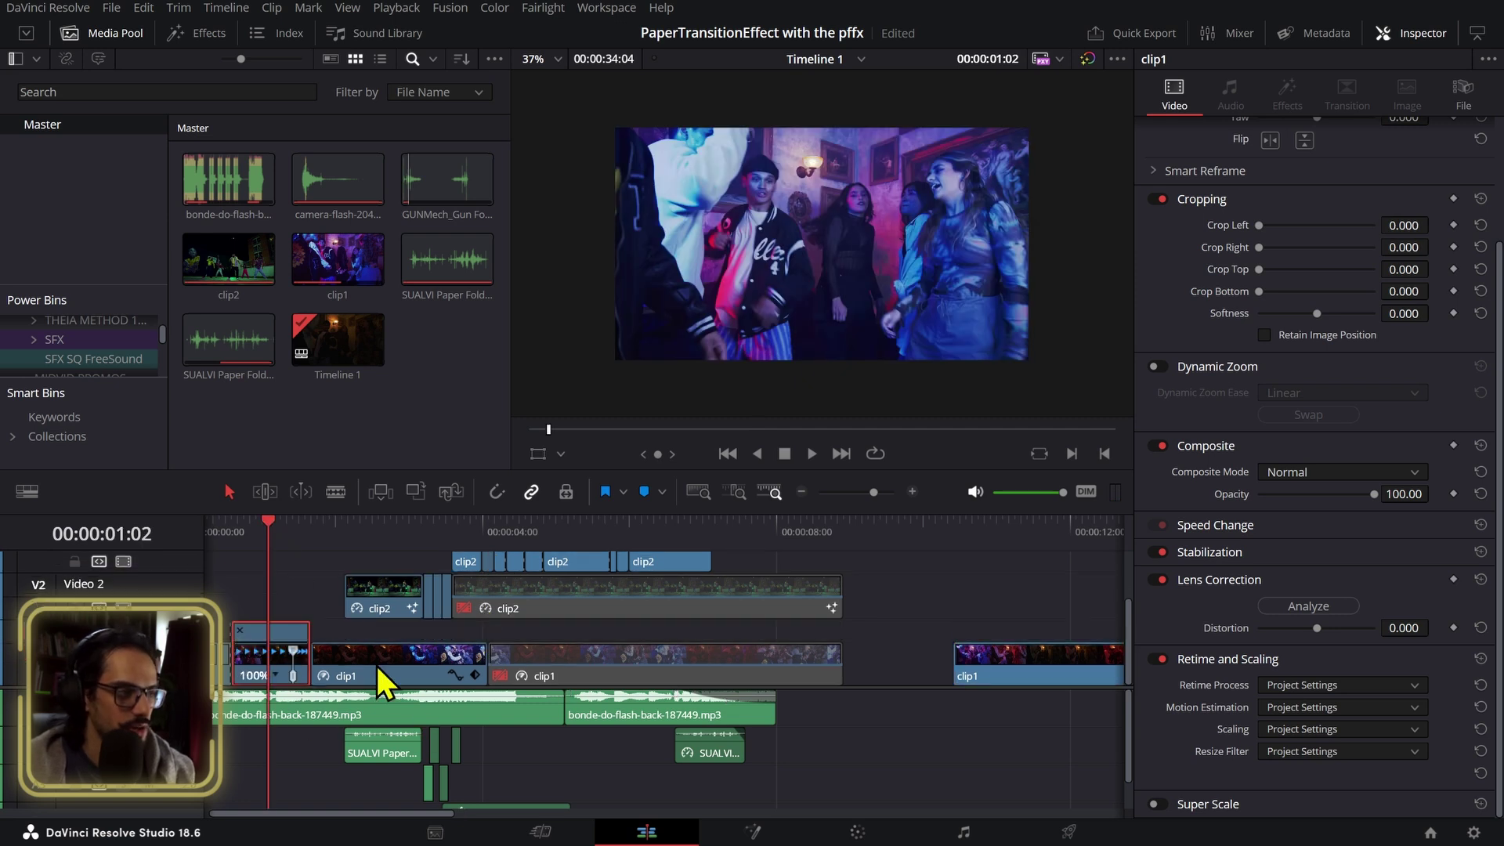
scroll(372, 654, "left", 1)
scroll(900, 658, "right", 5)
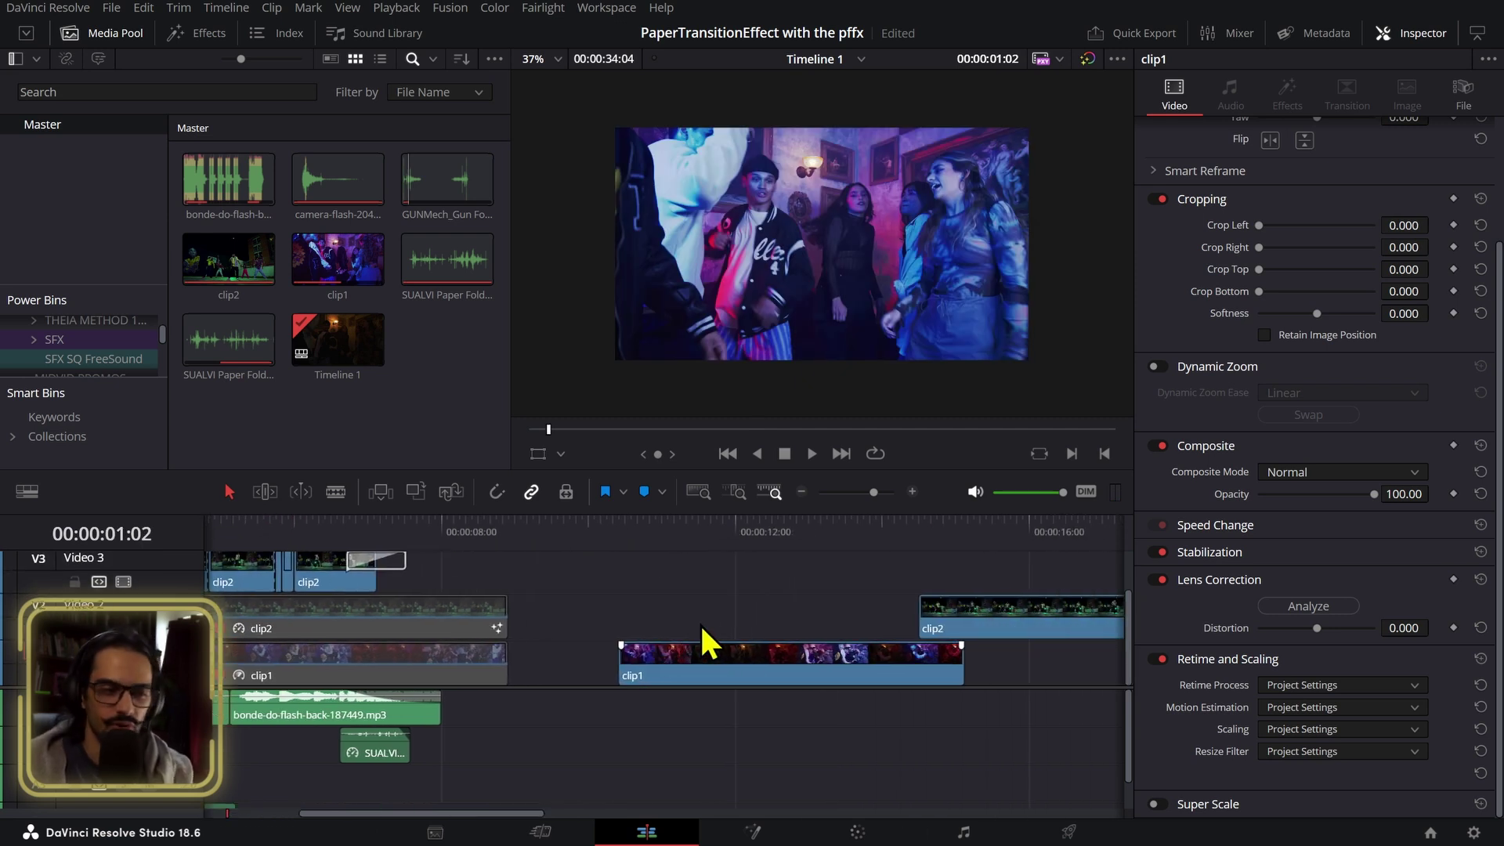
left_click(818, 662)
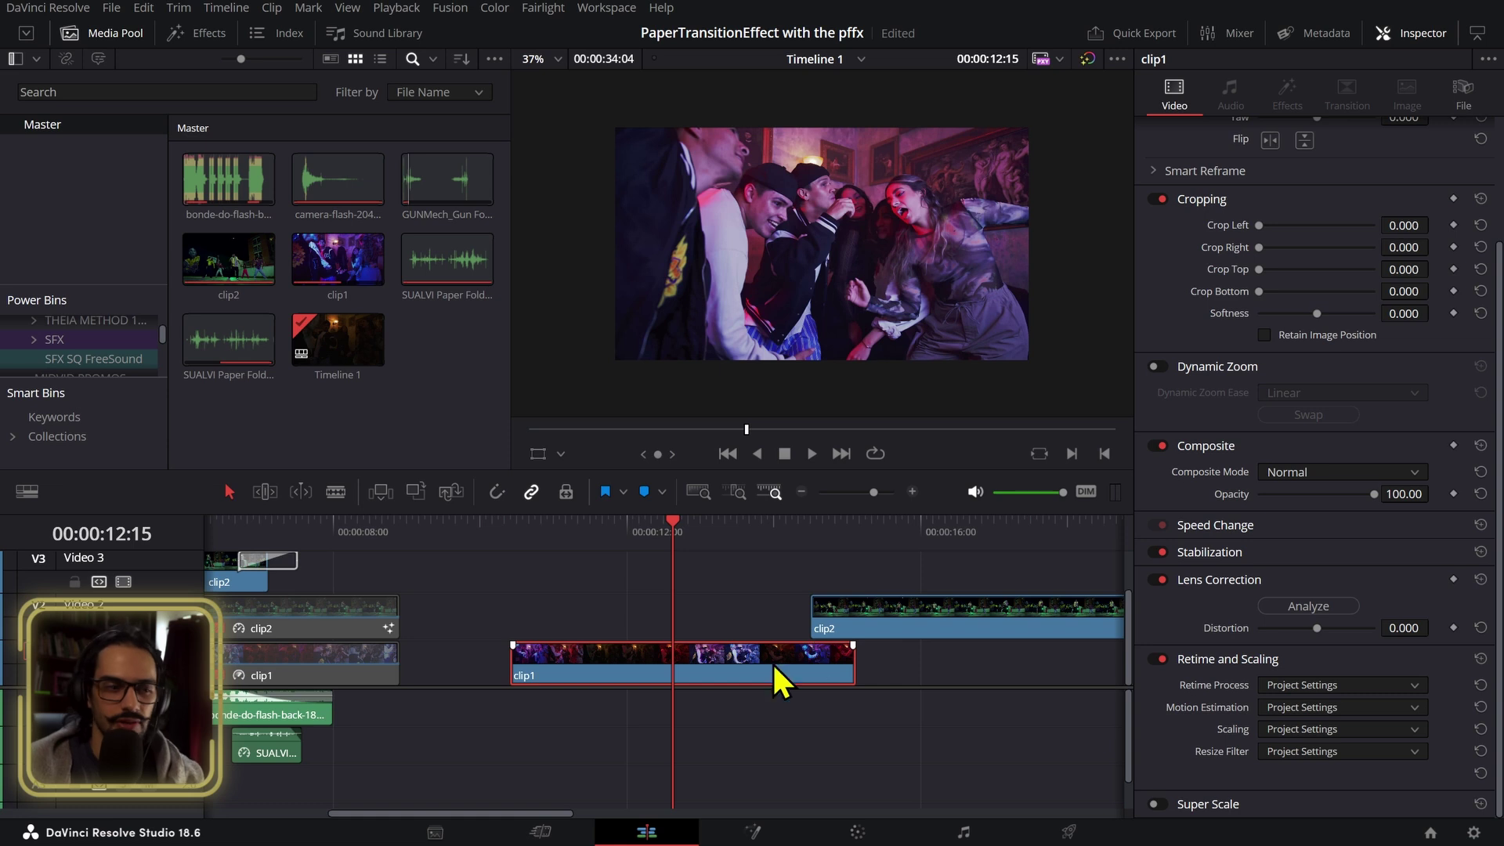
- Split the unedited clip2 on Video 2 at 00:00:16:09
scroll(752, 646, "right", 1)
left_click(734, 626)
left_click_drag(834, 548, 894, 552)
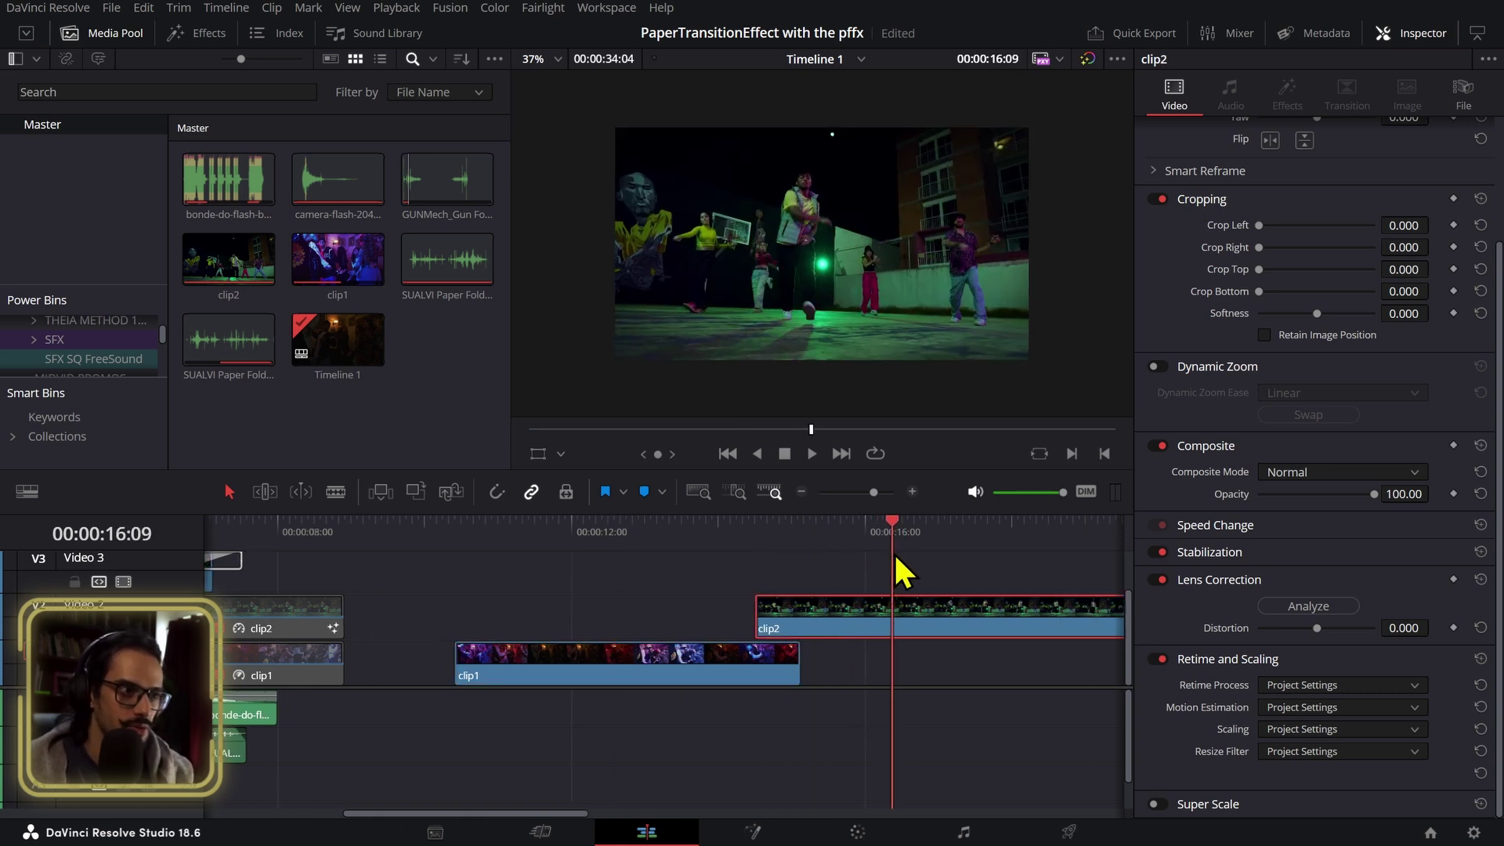
key("ctrl+b")
- Duplicate the second part of the split clip2 onto Video 3 directly above it and disable the copy
left_click(938, 605)
left_click_drag(935, 603, 938, 572)
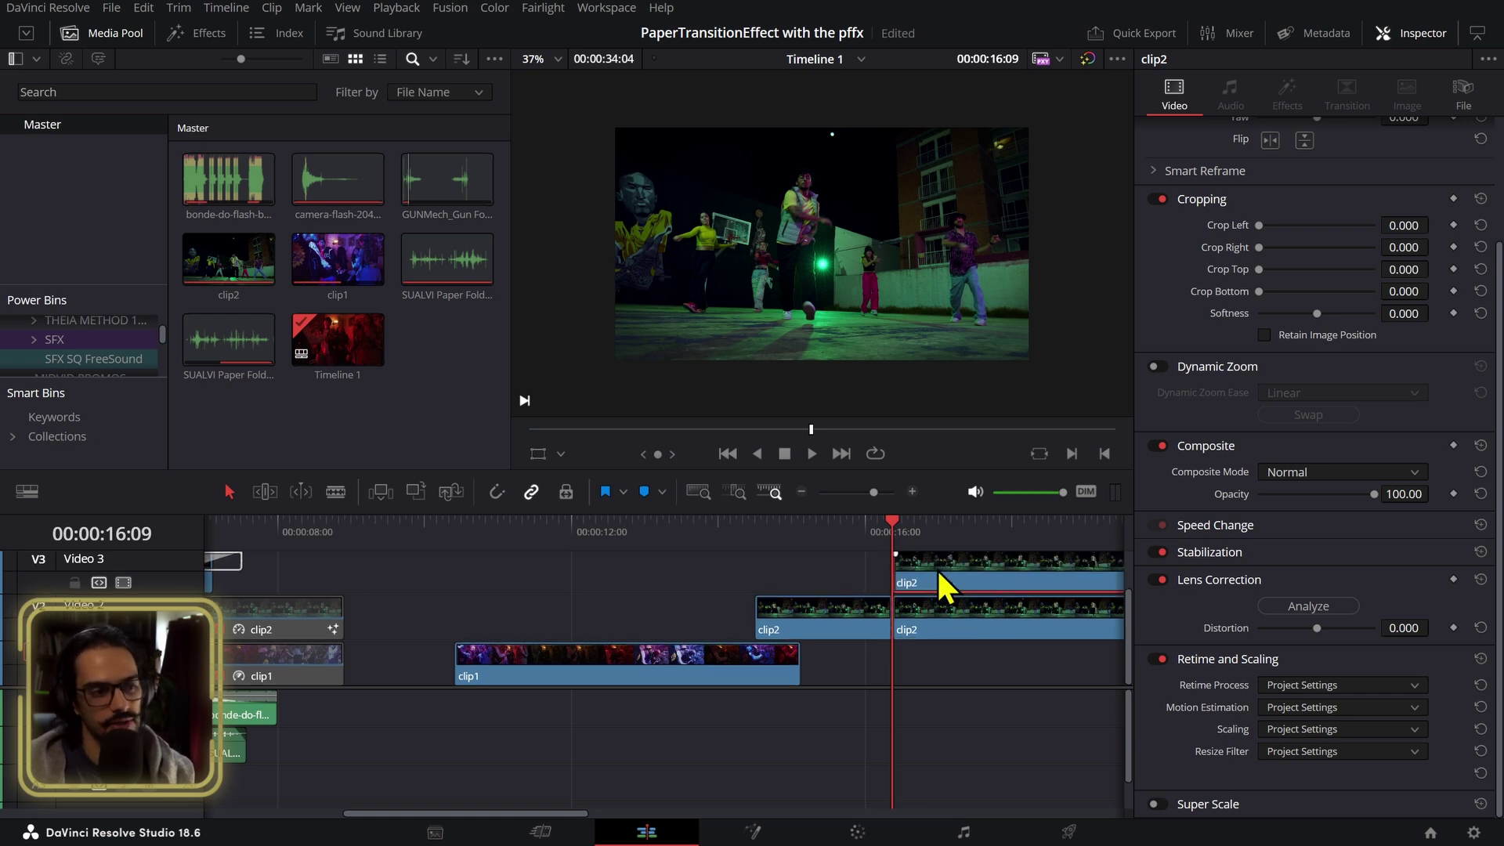
key("d")
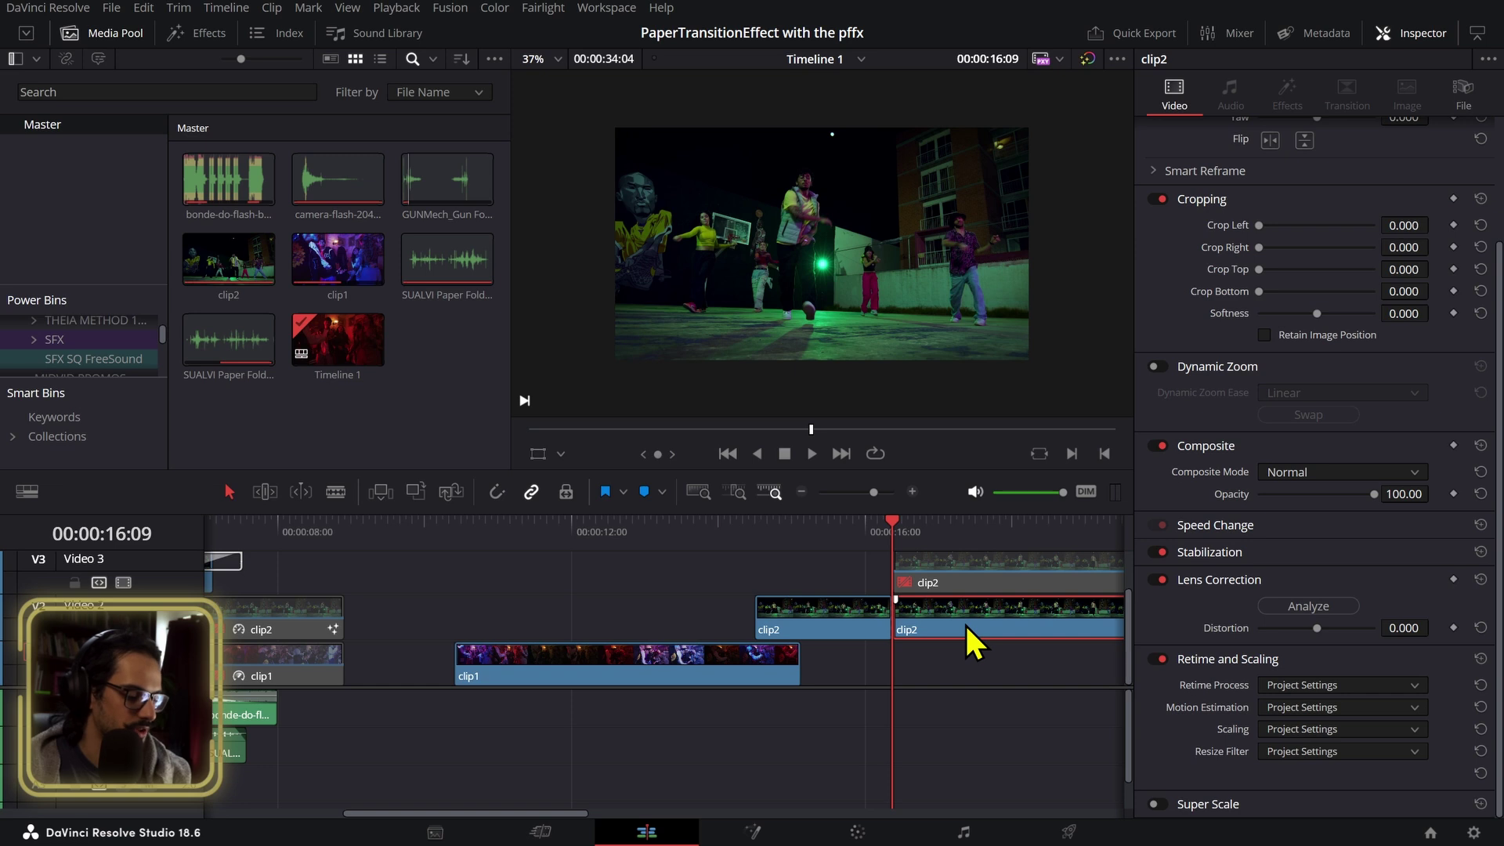
- Turn the second part of clip2 on Video 2 into a freeze frame and move it earlier to overlap the end of clip1
key("shift+r")
key("space")
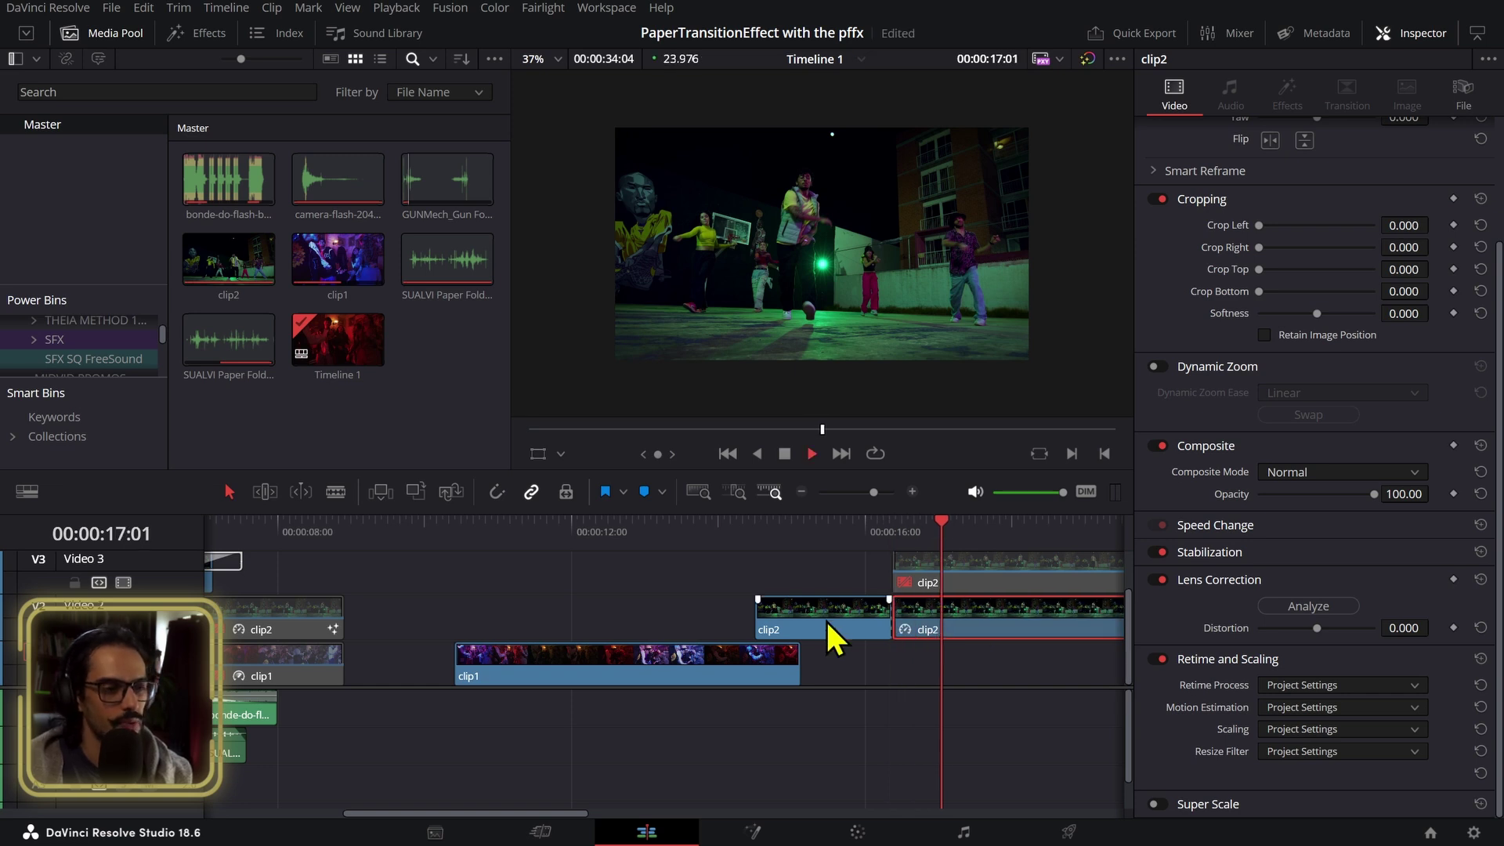
left_click(825, 618)
key("space")
left_click_drag(971, 623, 741, 622)
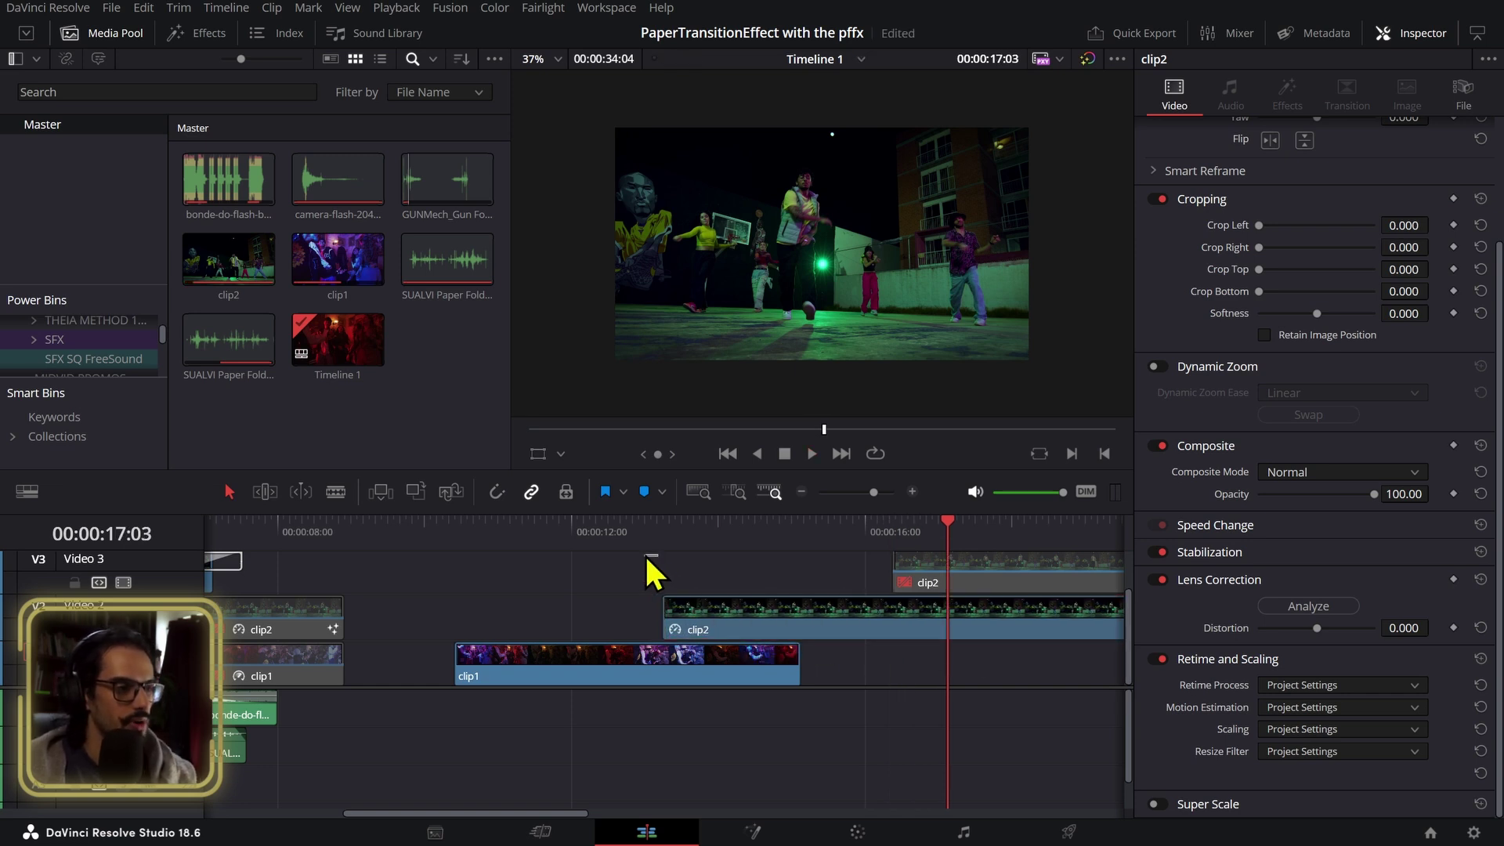
left_click(661, 538)
key("space")
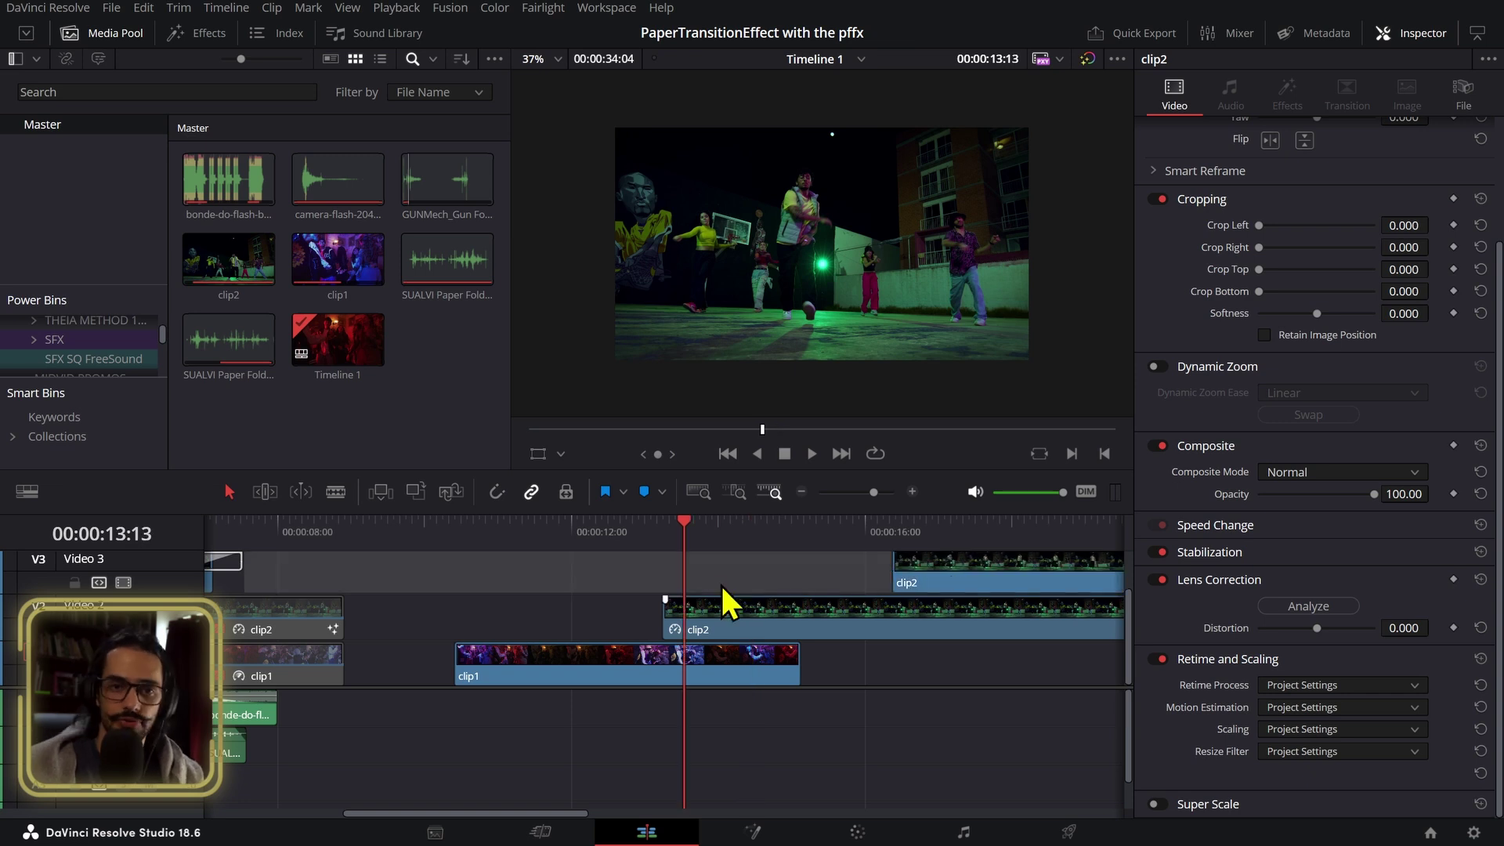
- Open the frozen clip2 in the Fusion page and try a Polygon mask on its MediaIn1 node
right_click(726, 618)
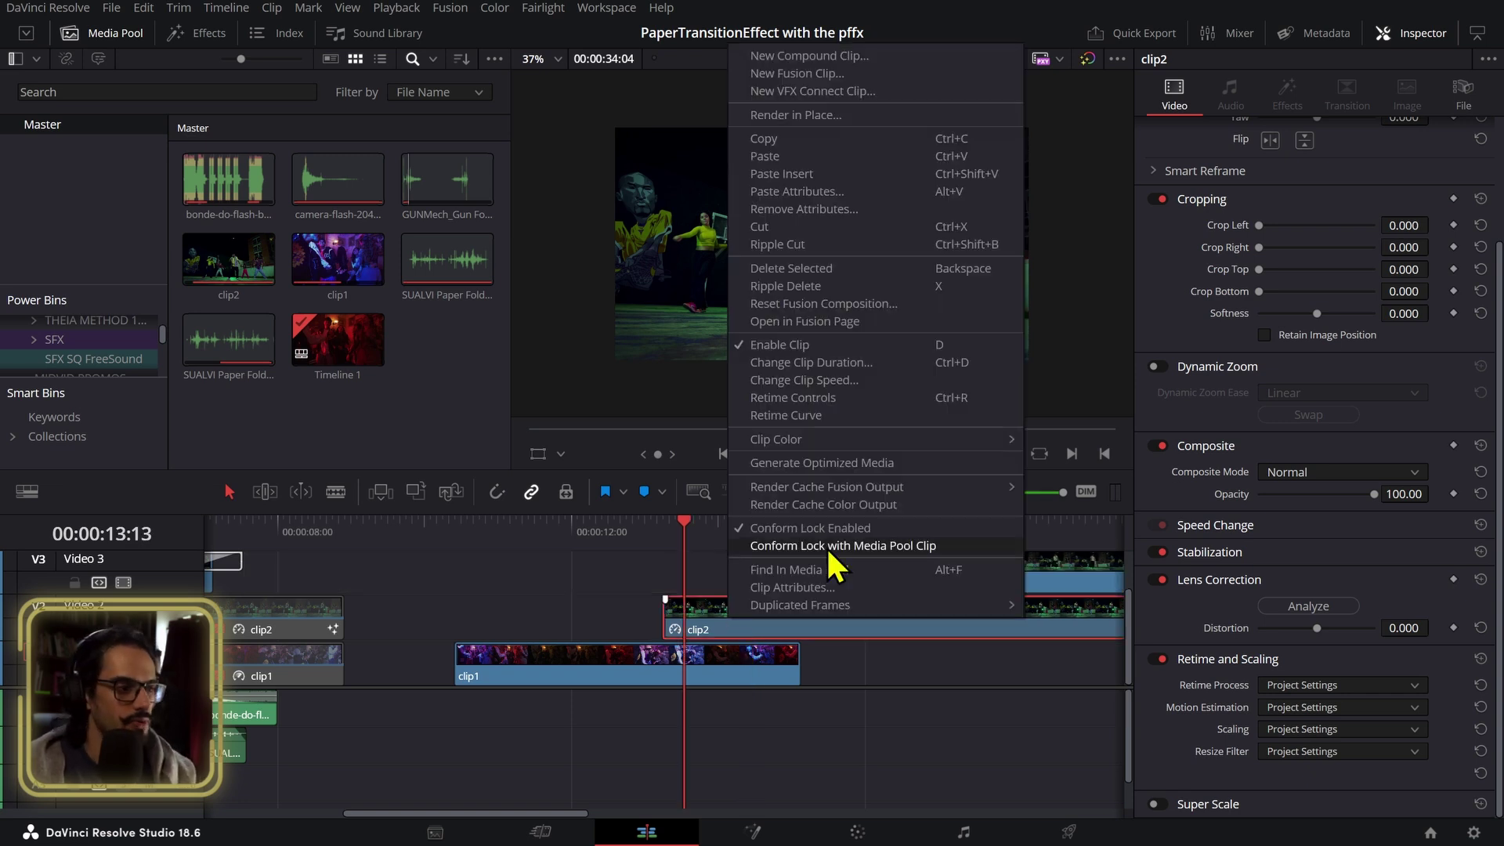
left_click(890, 325)
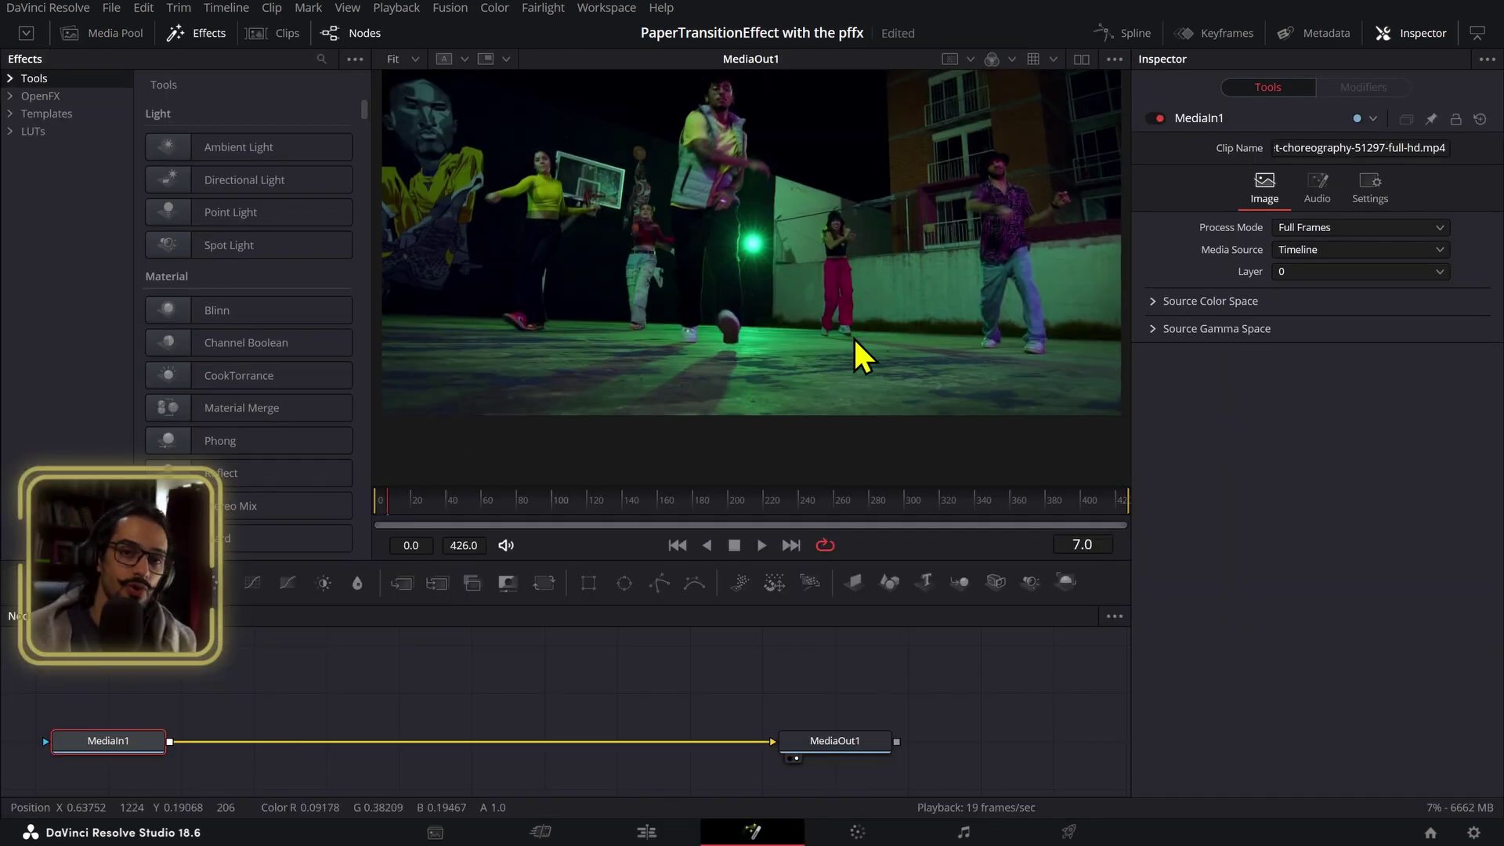
left_click(662, 592)
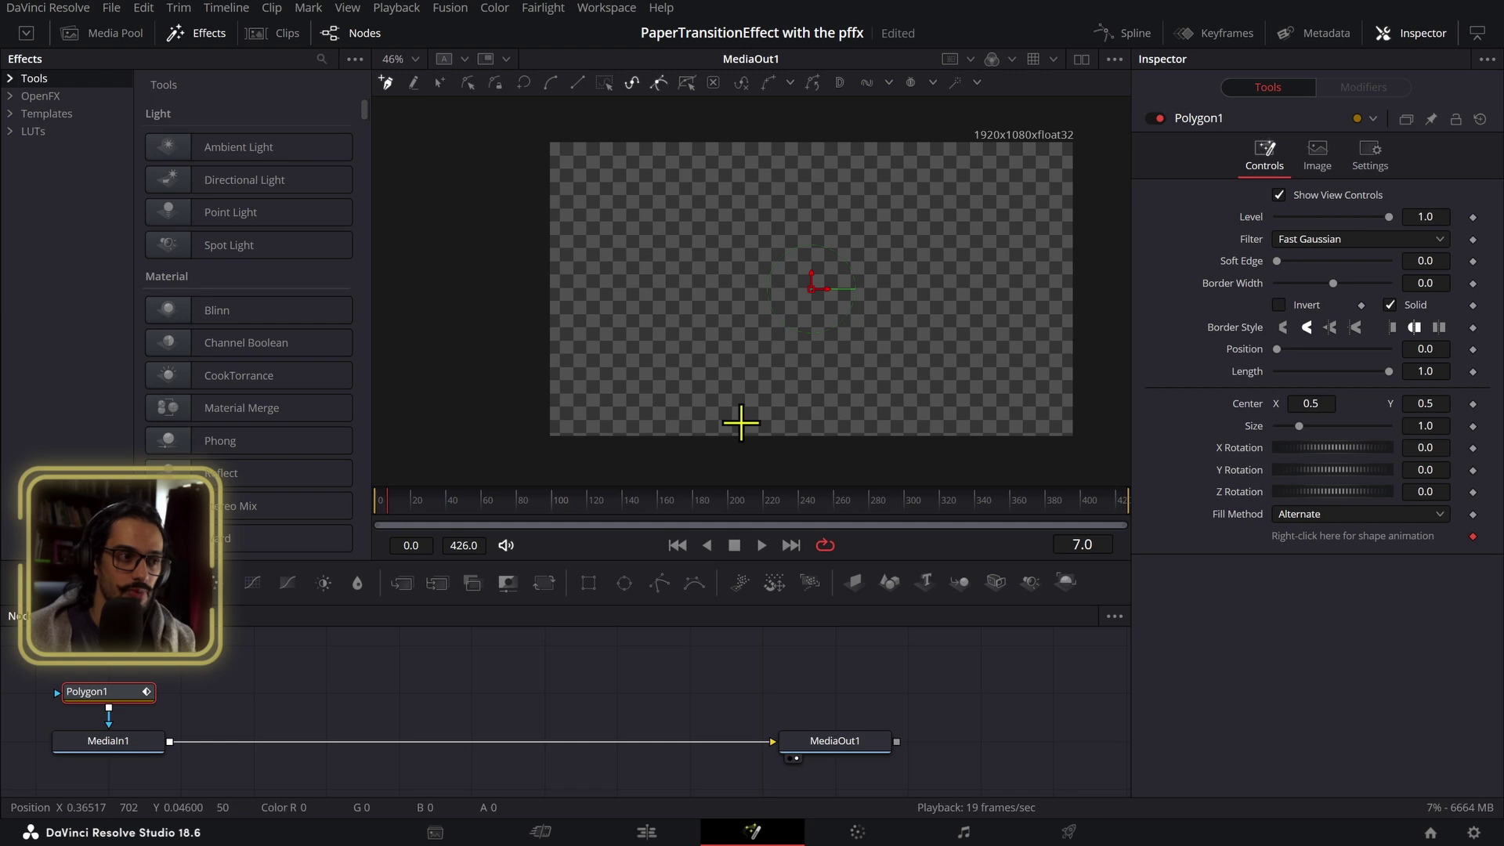
key("ctrl+z")
- Add a Magic Mask node after MediaIn1
left_click(154, 741)
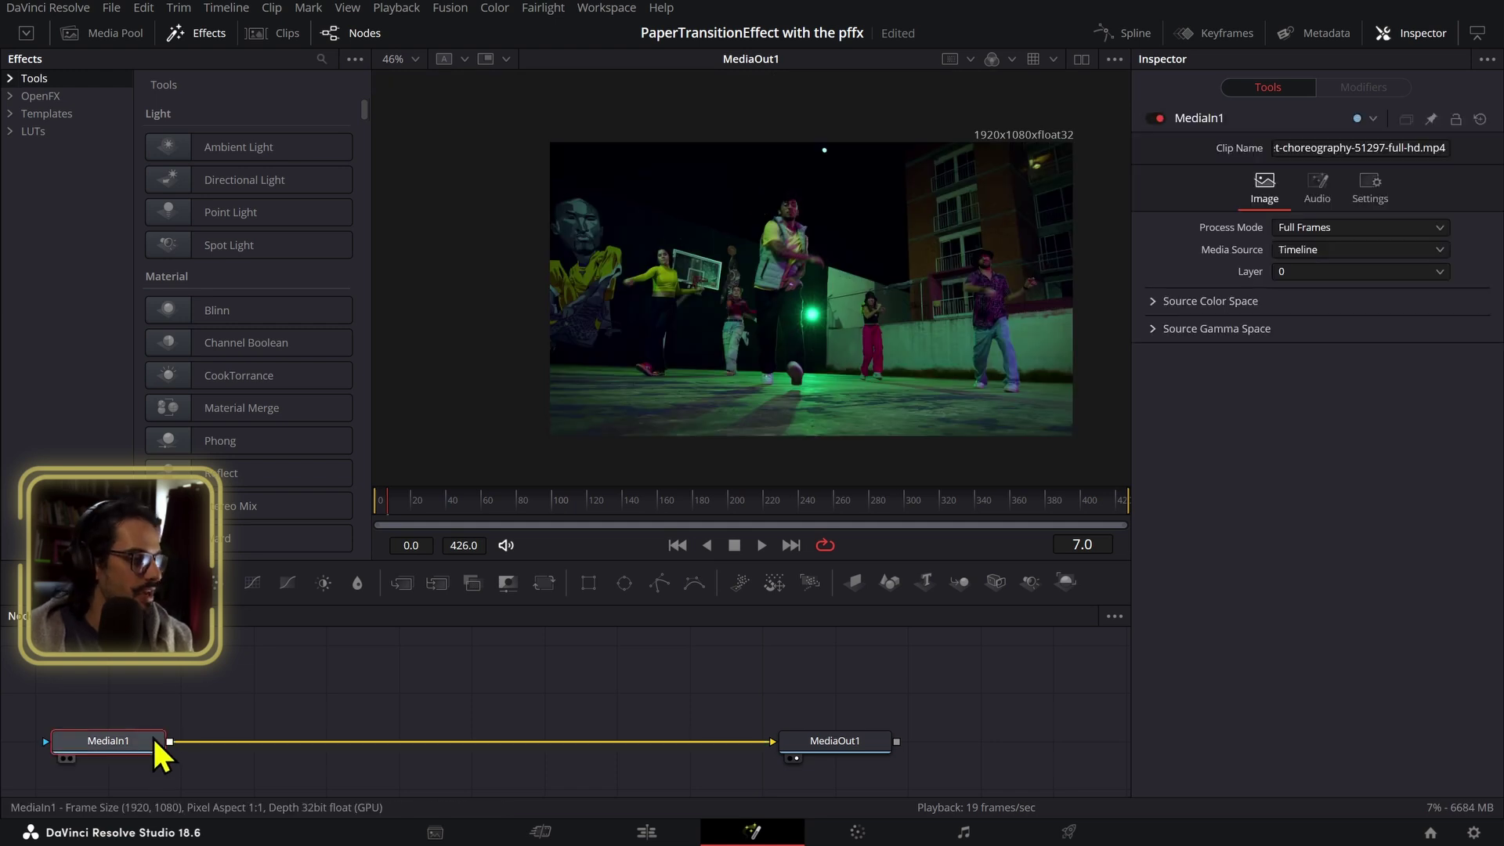
key("shift+space")
type("mahg")
key("ctrl+a")
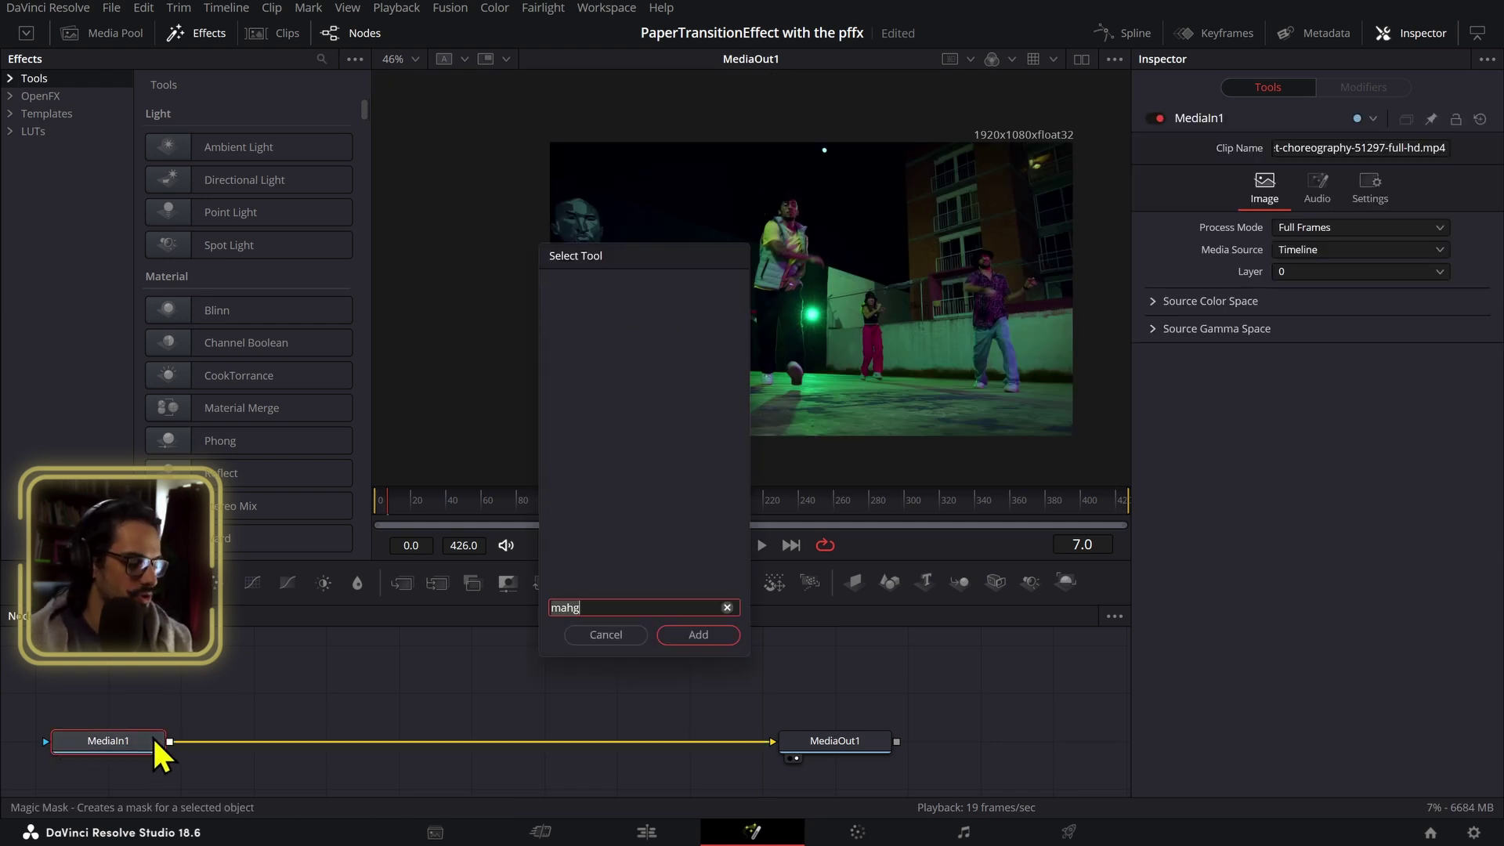
type("mag")
key("Return")
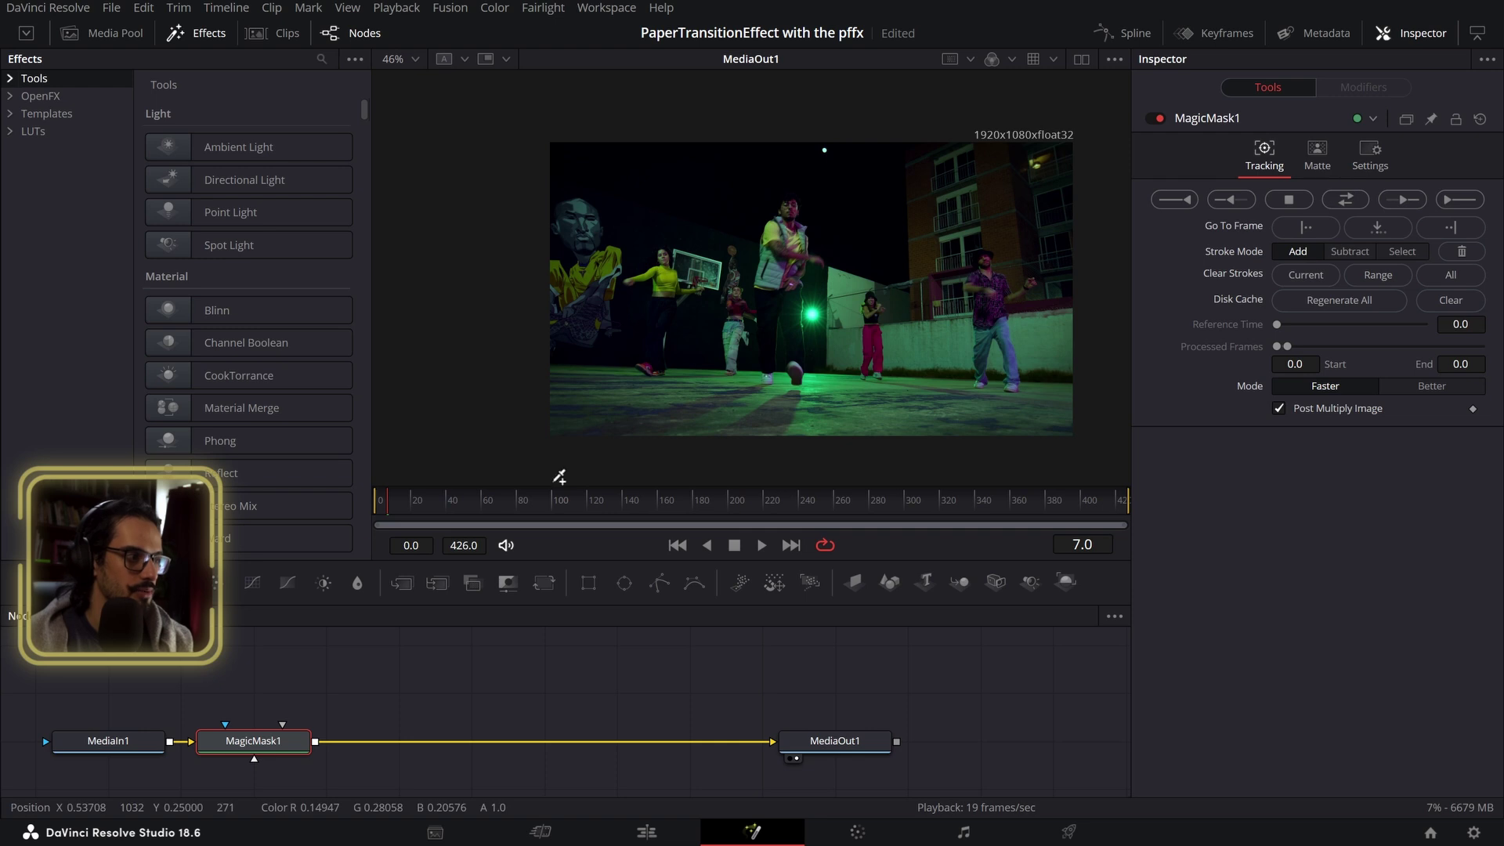
- Isolate the central dancer at frame 0 with Magic Mask add strokes over the body, limbs and head
scroll(764, 357, "up", 2)
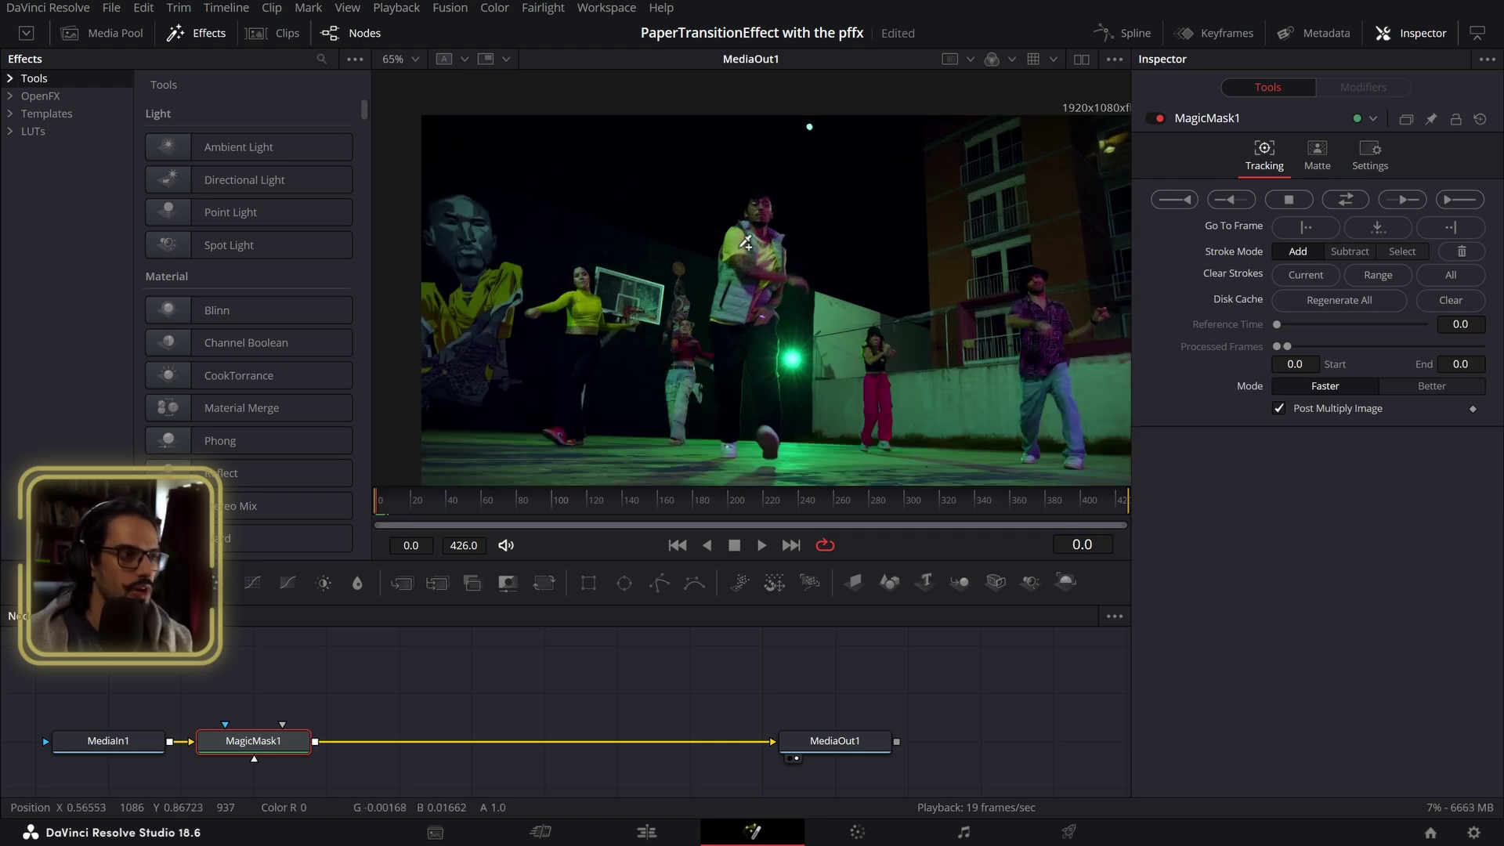
mouse_move(800, 135)
left_mouse_down()
mouse_move(769, 388)
mouse_move(812, 337)
mouse_move(845, 221)
left_mouse_up()
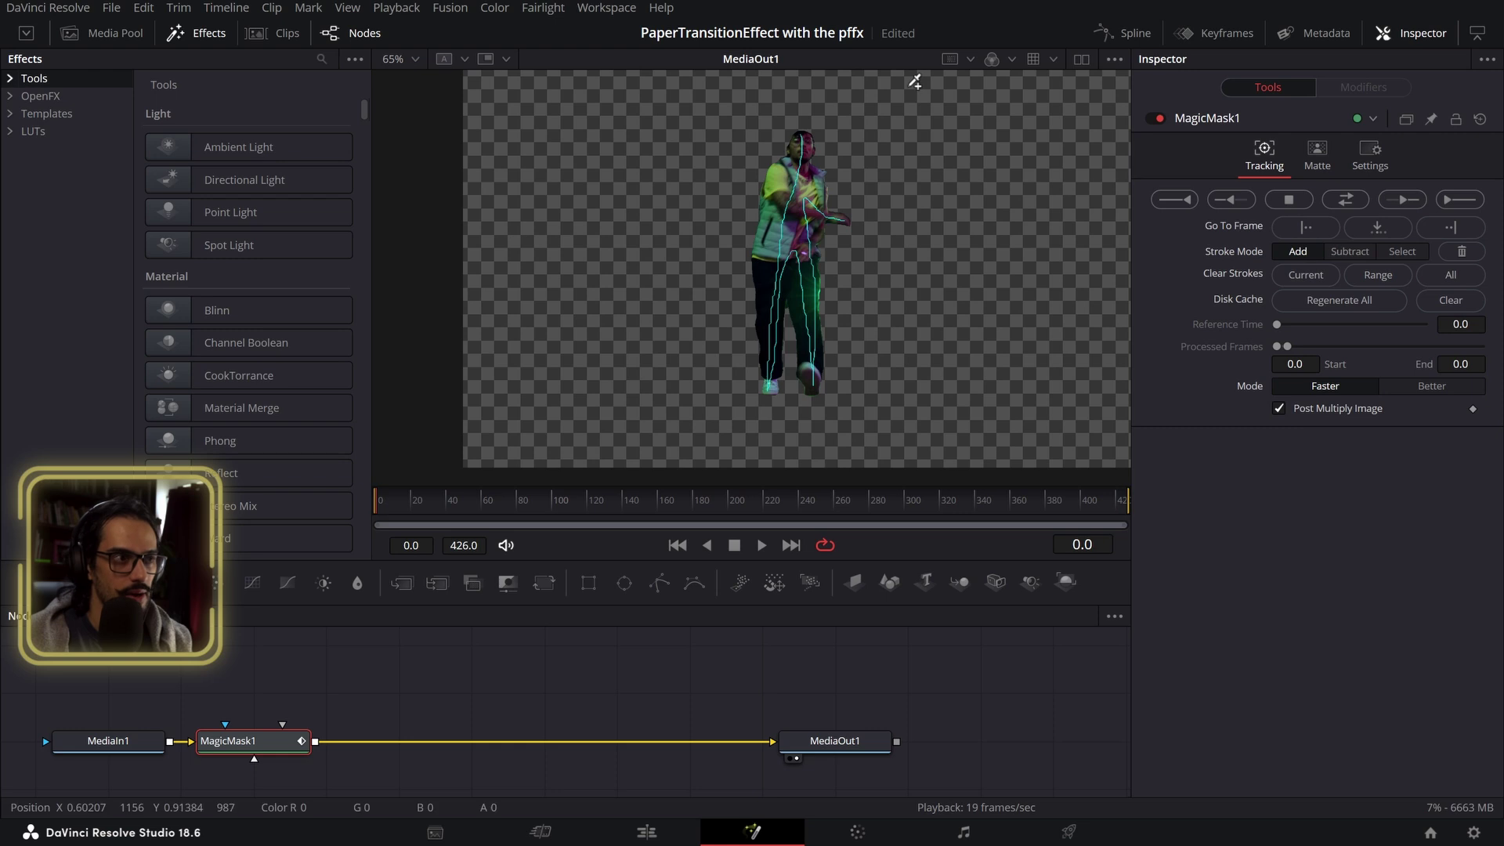
scroll(841, 106, "up", 4)
left_click_drag(656, 190, 627, 297)
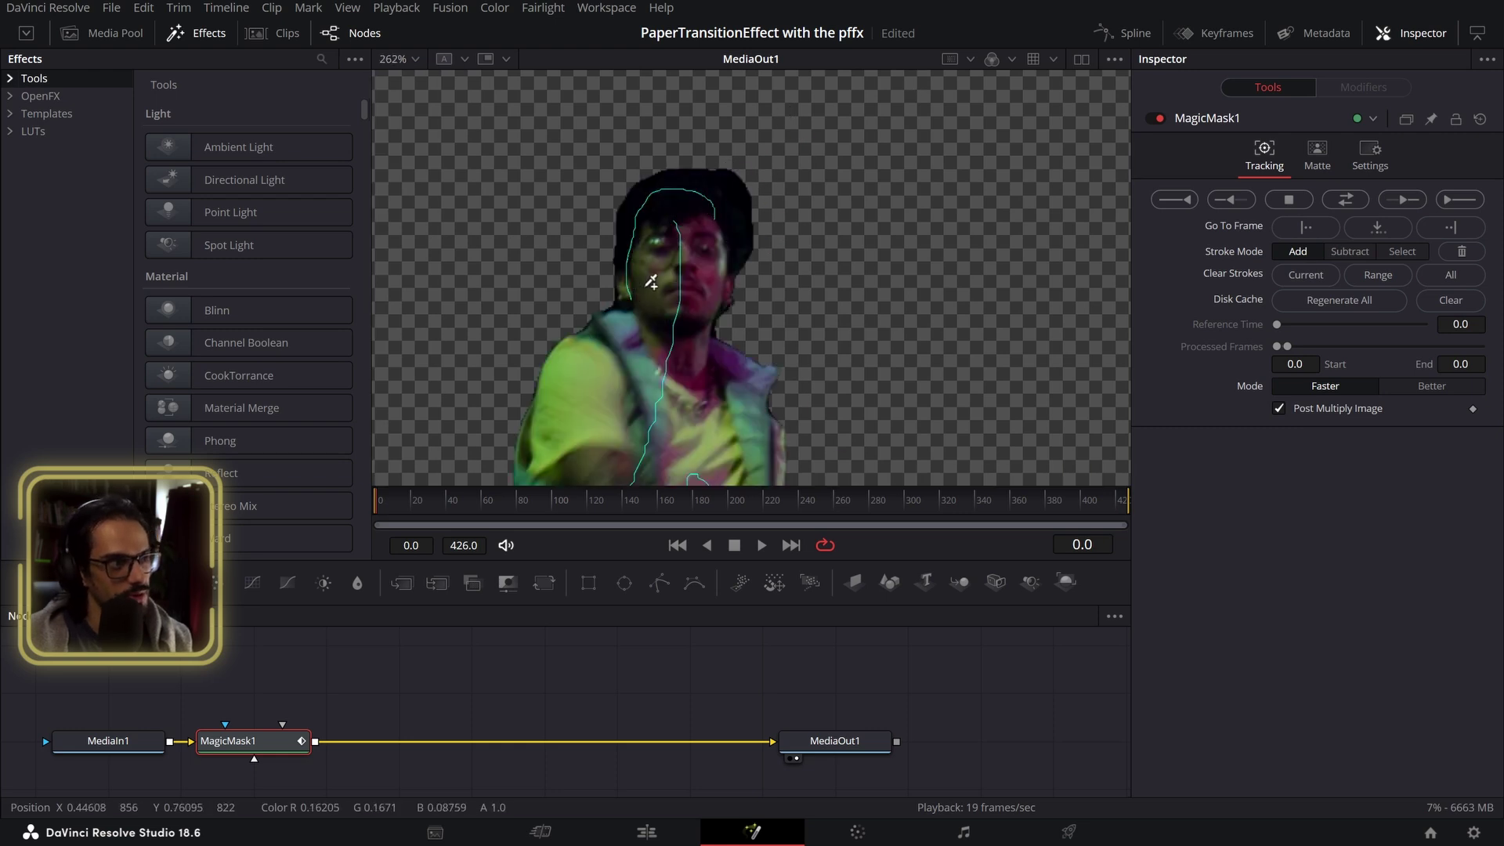
- Switch the Magic Mask stroke mode to Subtract and remove the excess area around the dancer's hair
left_click(1348, 250)
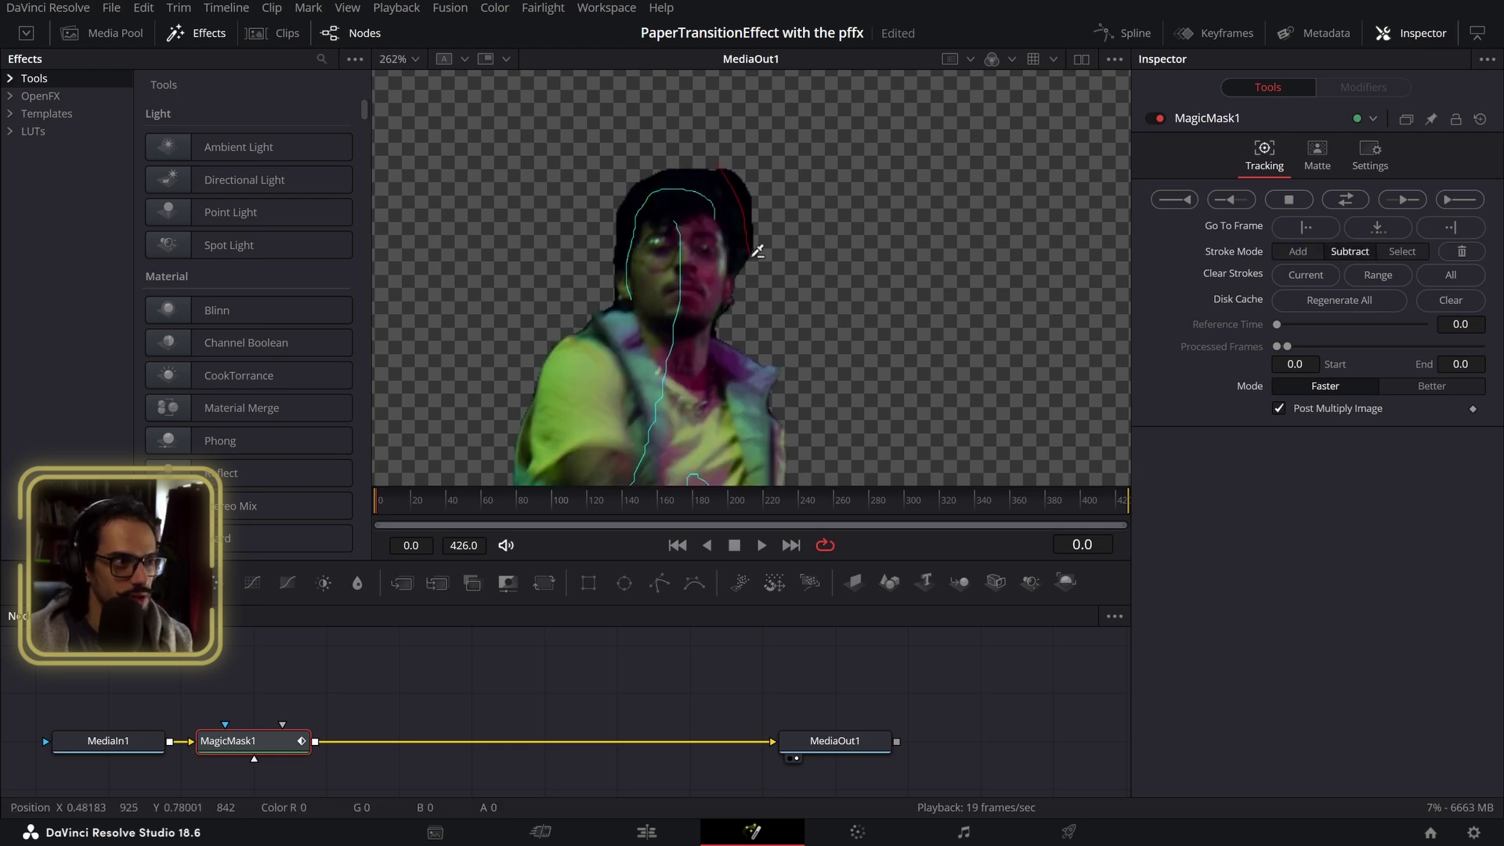
scroll(765, 302, "down", 8)
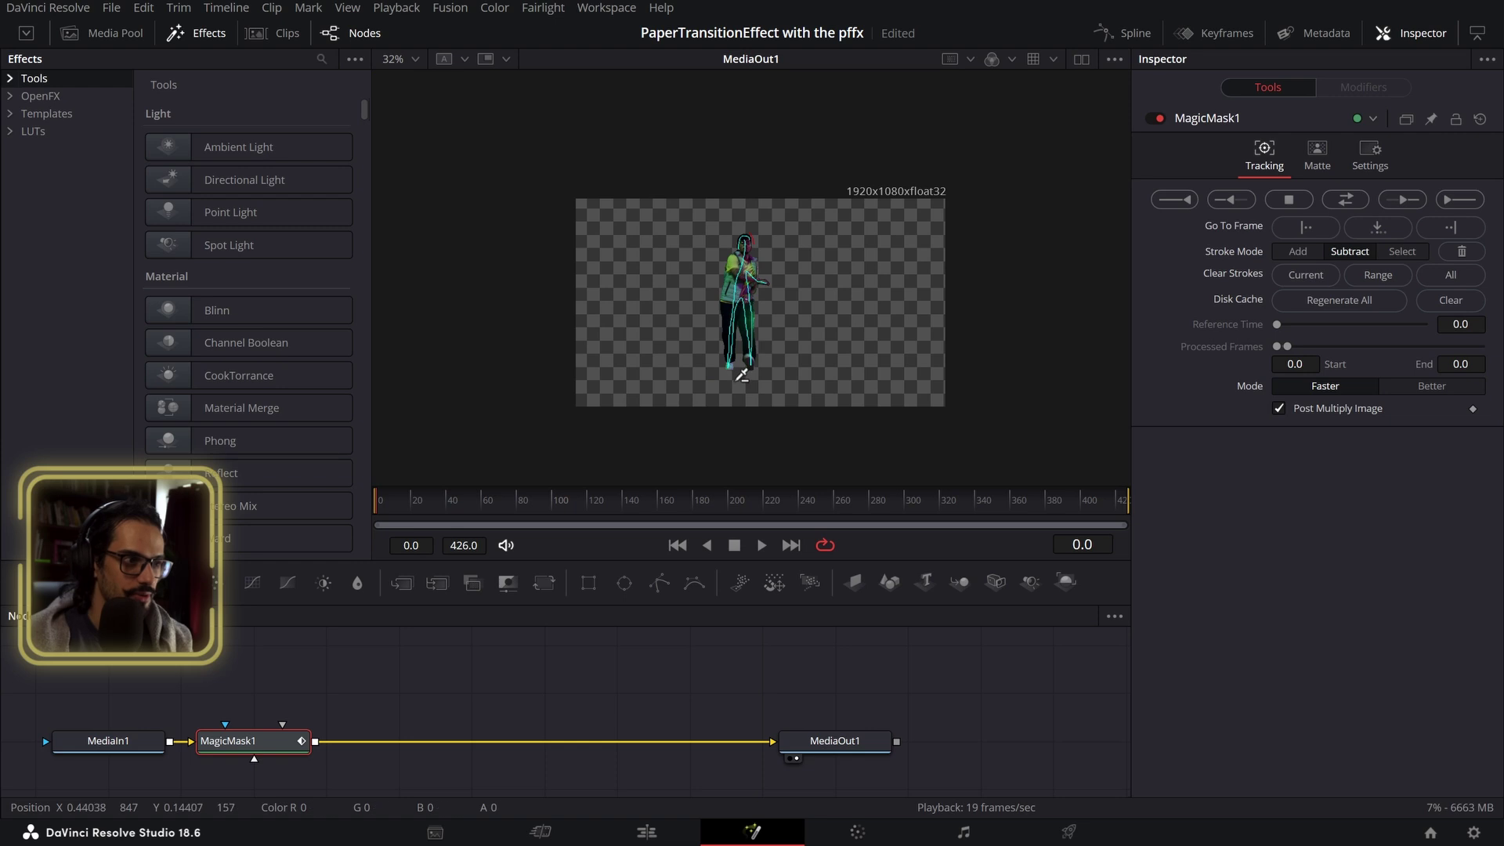
scroll(742, 375, "up", 3)
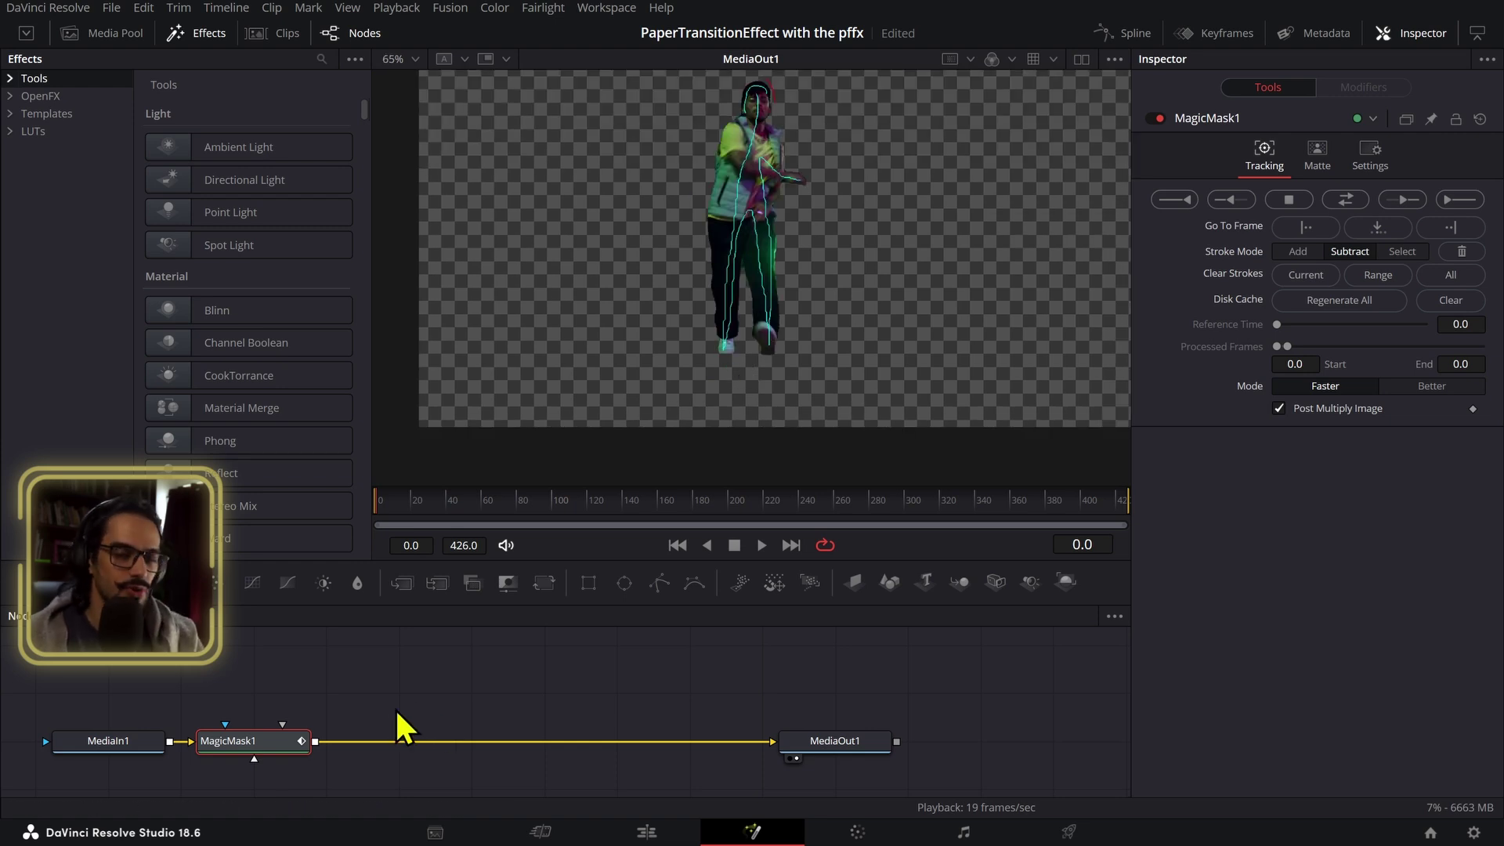
- Add a TimeStretcher node after MagicMask1 and remove the keyframe from its Source Time, holding it at 0.0
key("shift+space")
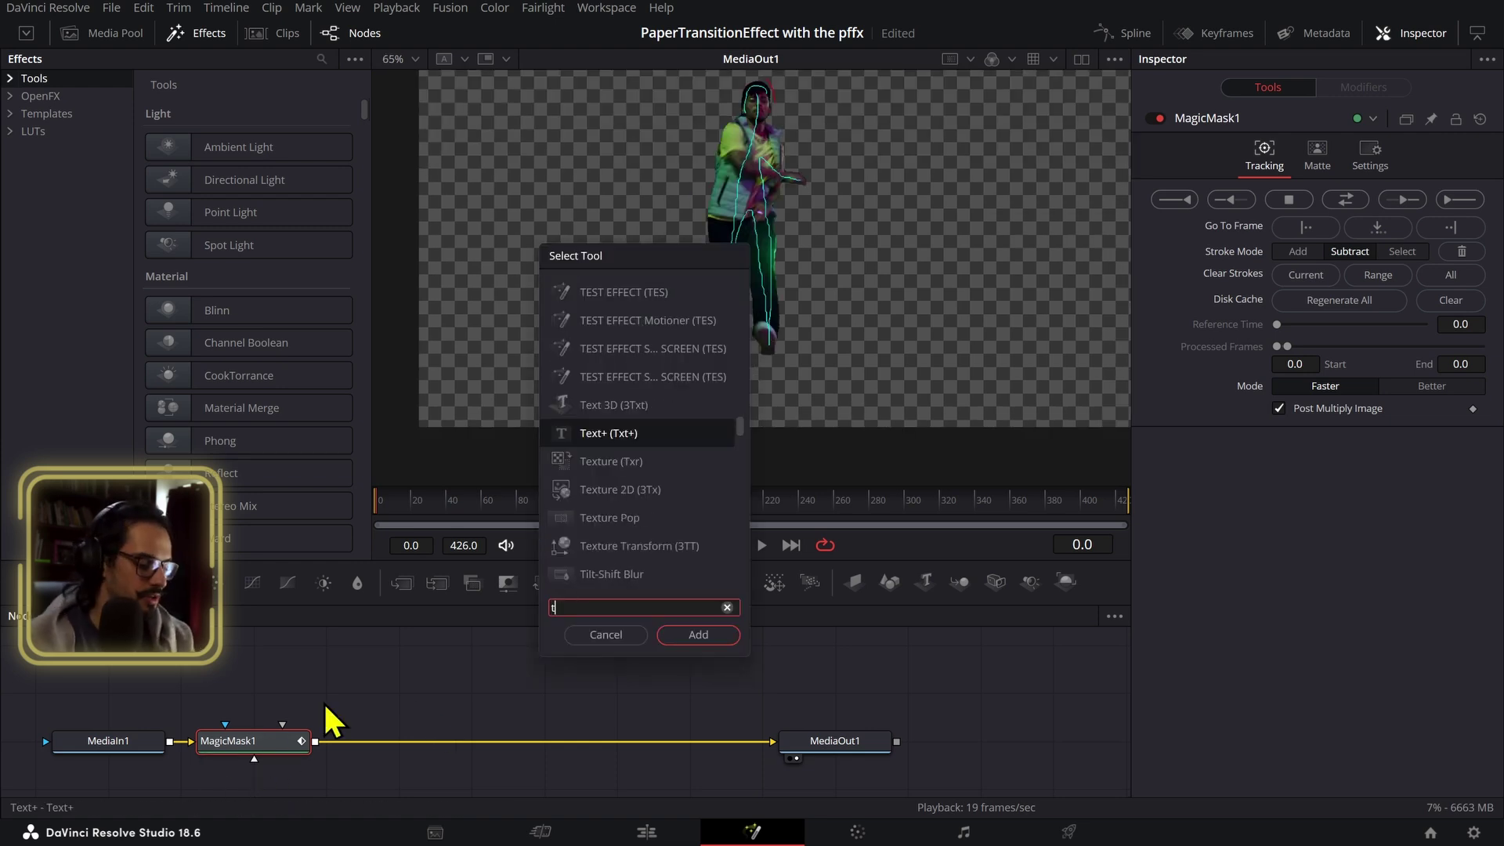
type("time")
key("Down")
key("Return")
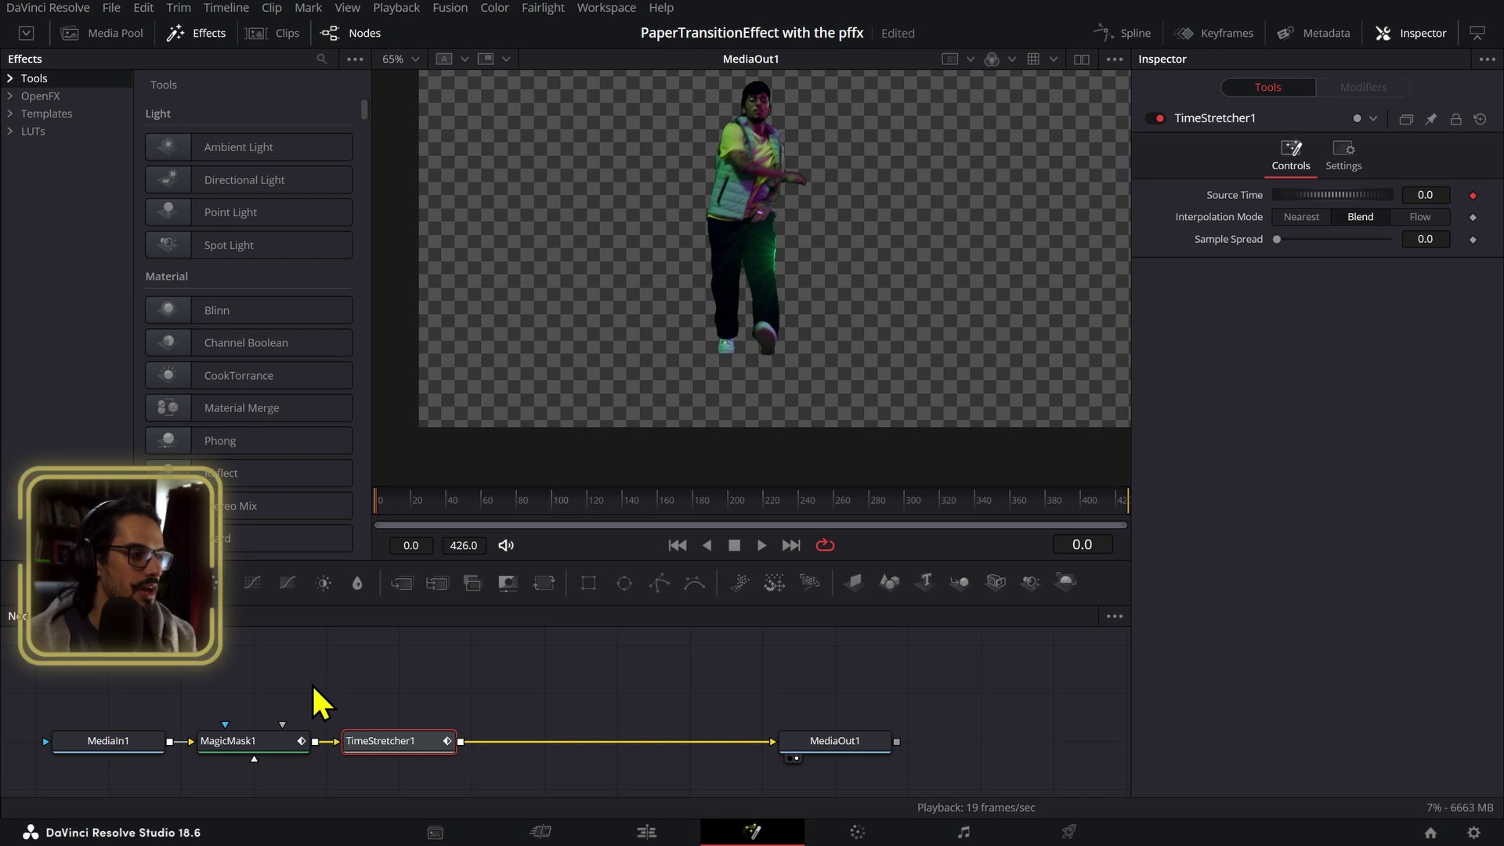
left_click(1473, 196)
left_click(384, 502)
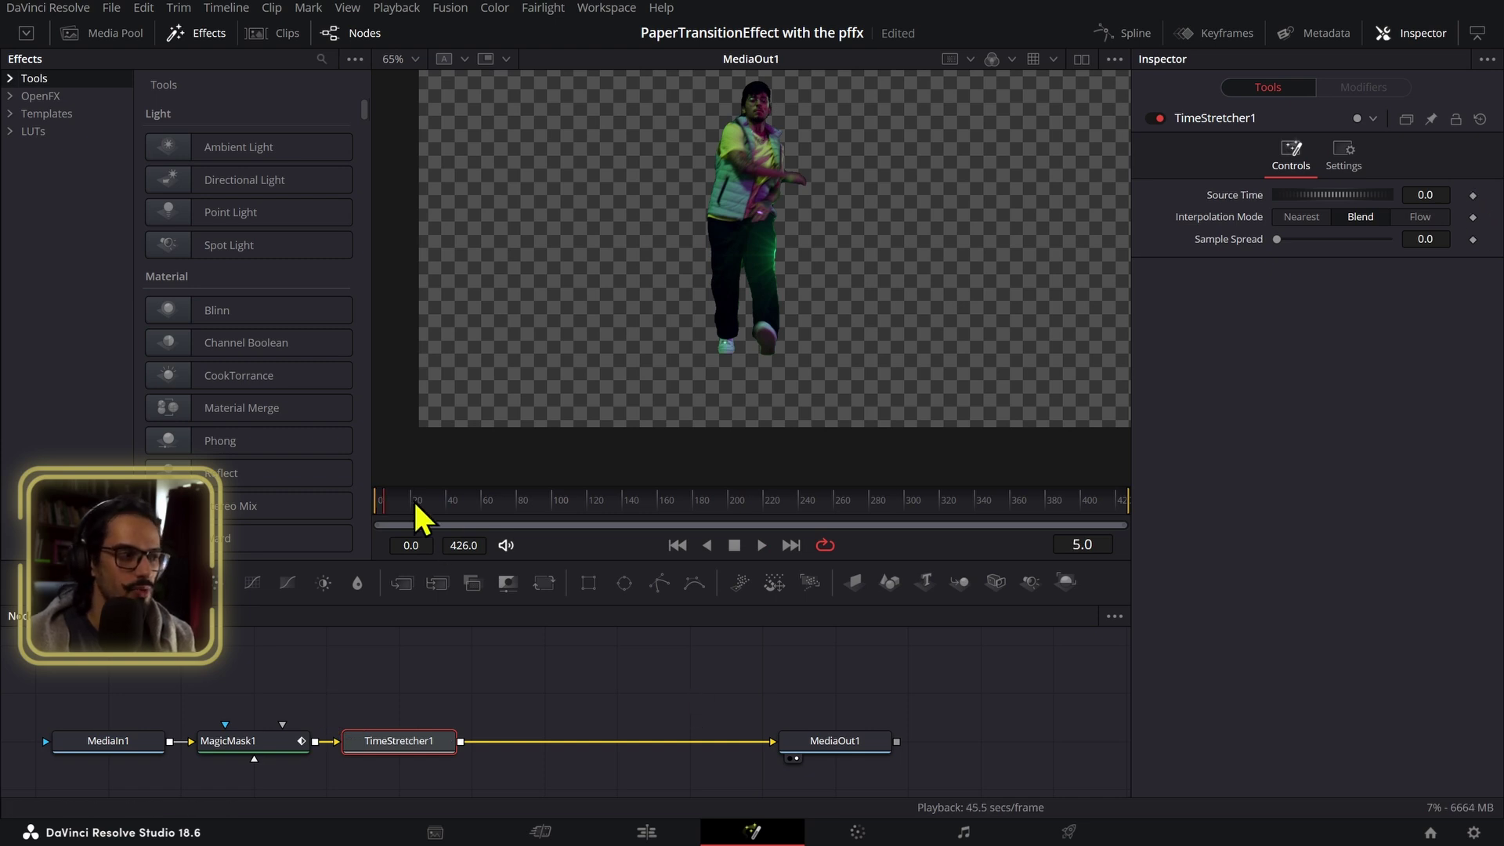
- Return to the Edit page, search the effects for "pa" and apply Paper Edge to the masked clip2
left_click(647, 831)
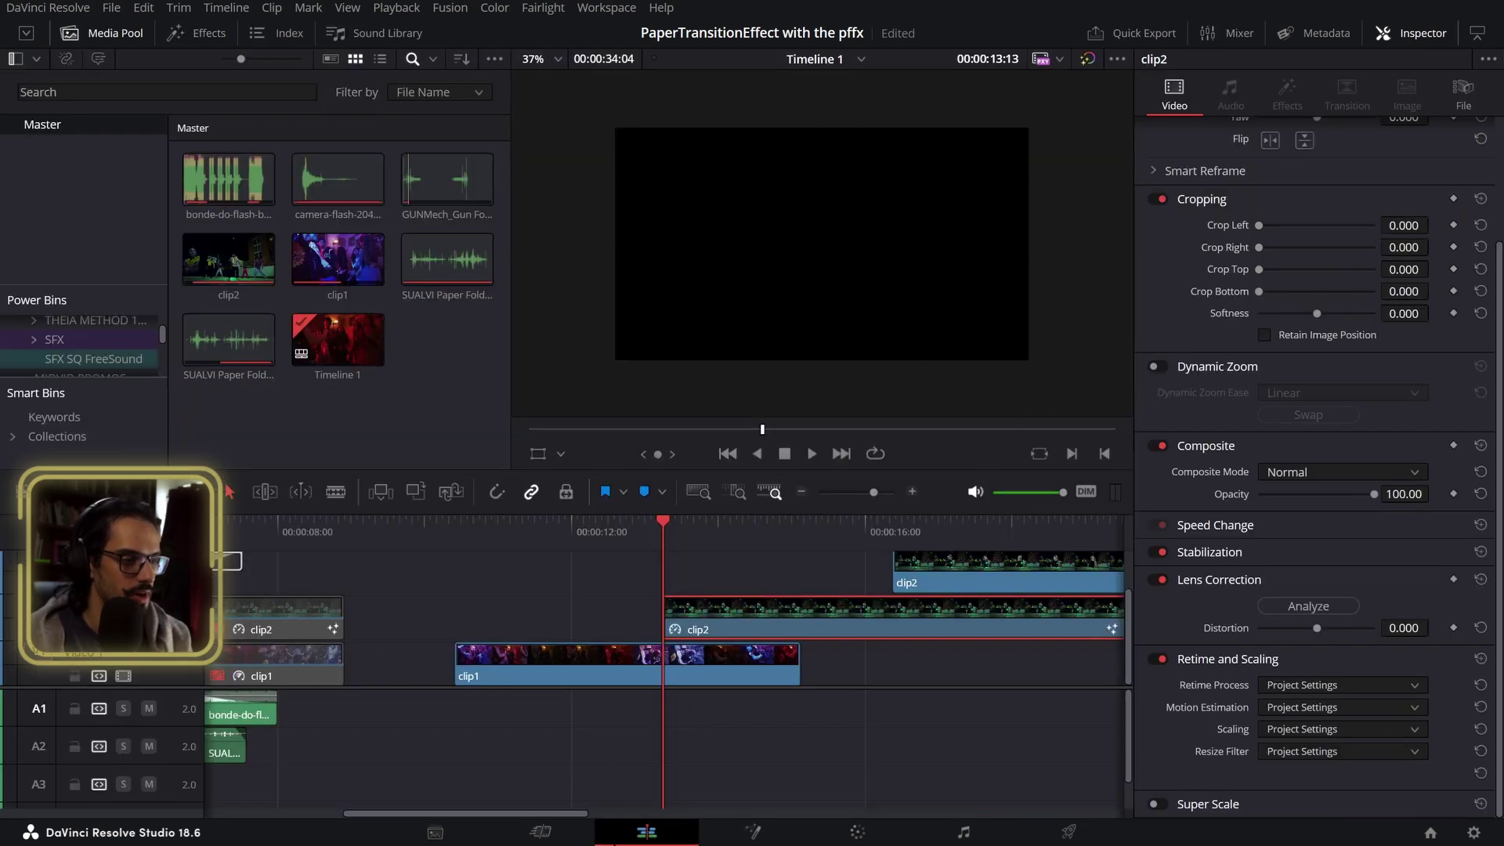
left_click_drag(695, 570, 663, 553)
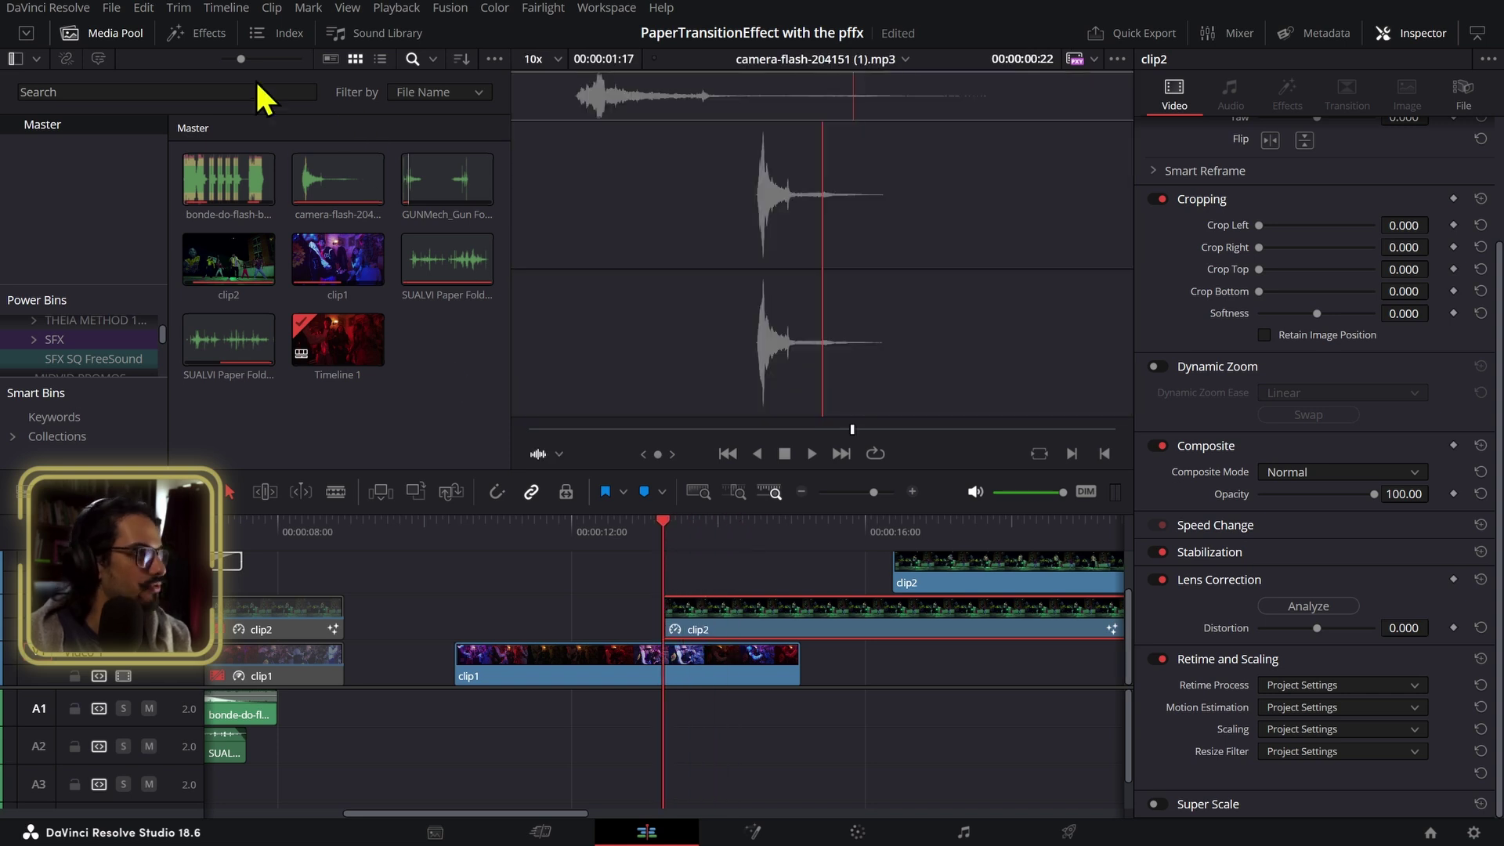
left_click(206, 36)
left_click(360, 92)
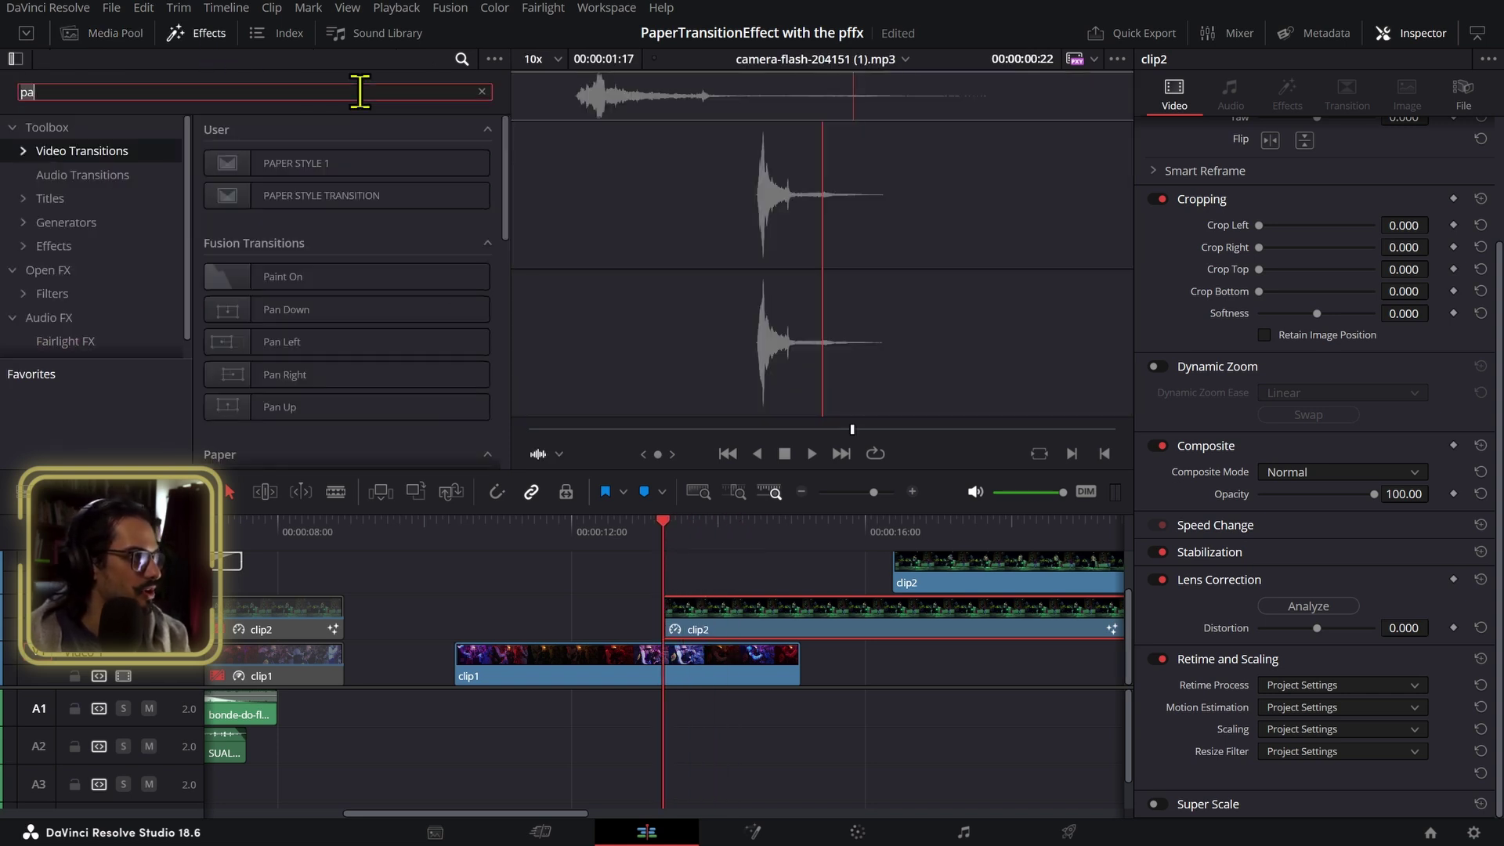
left_click(98, 249)
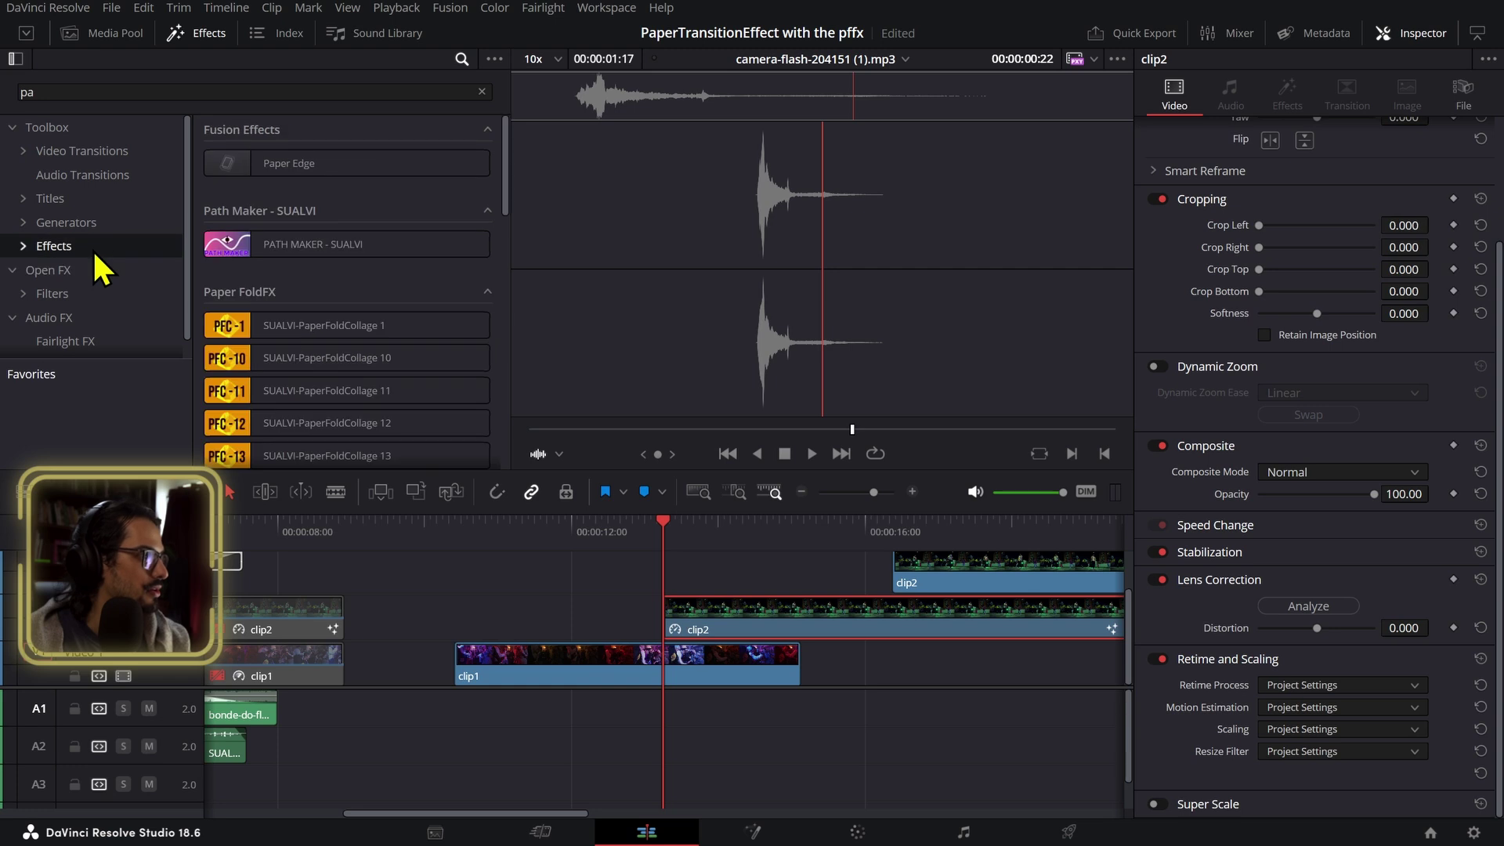
left_click_drag(308, 166, 674, 620)
left_click(693, 566)
- In clip2's Paper Edge, set Shadow Softness to 0.0, Shadow Offset Y to 0.5 and Border to about 0.003
scroll(834, 233, "up", 5)
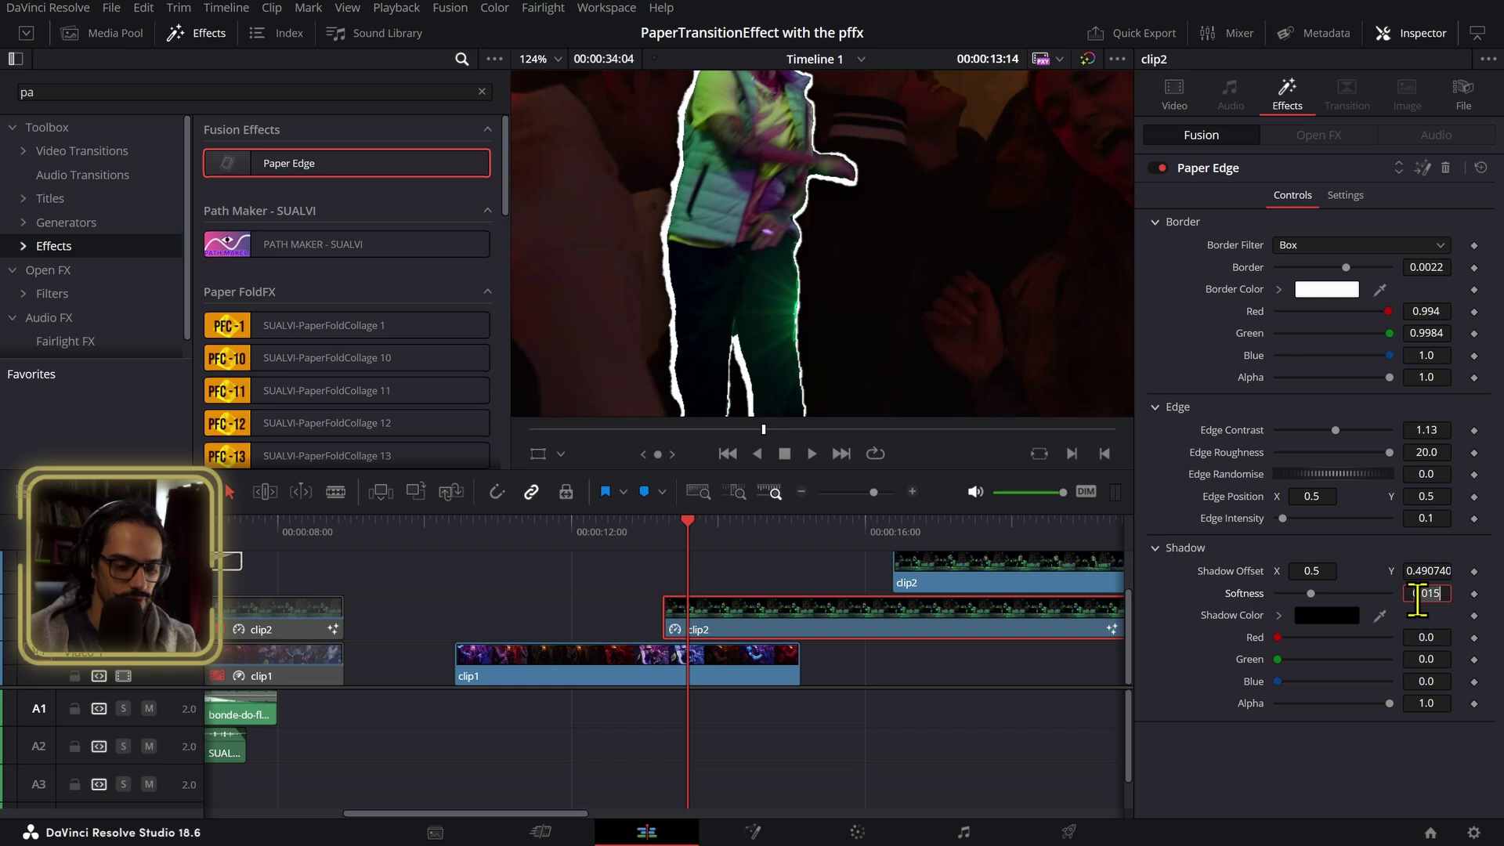
left_click(1425, 570)
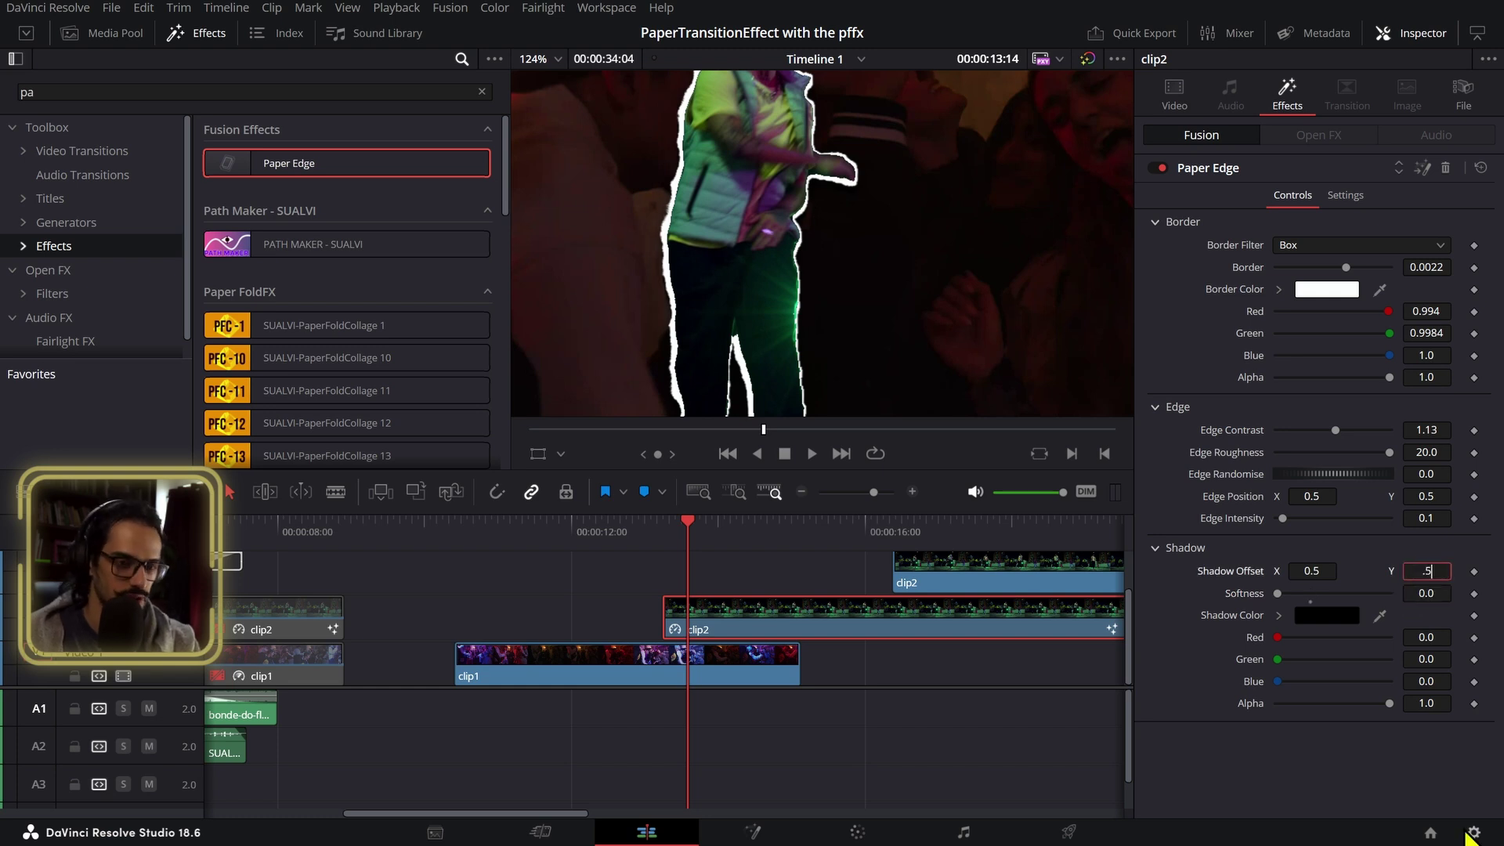
key("Return")
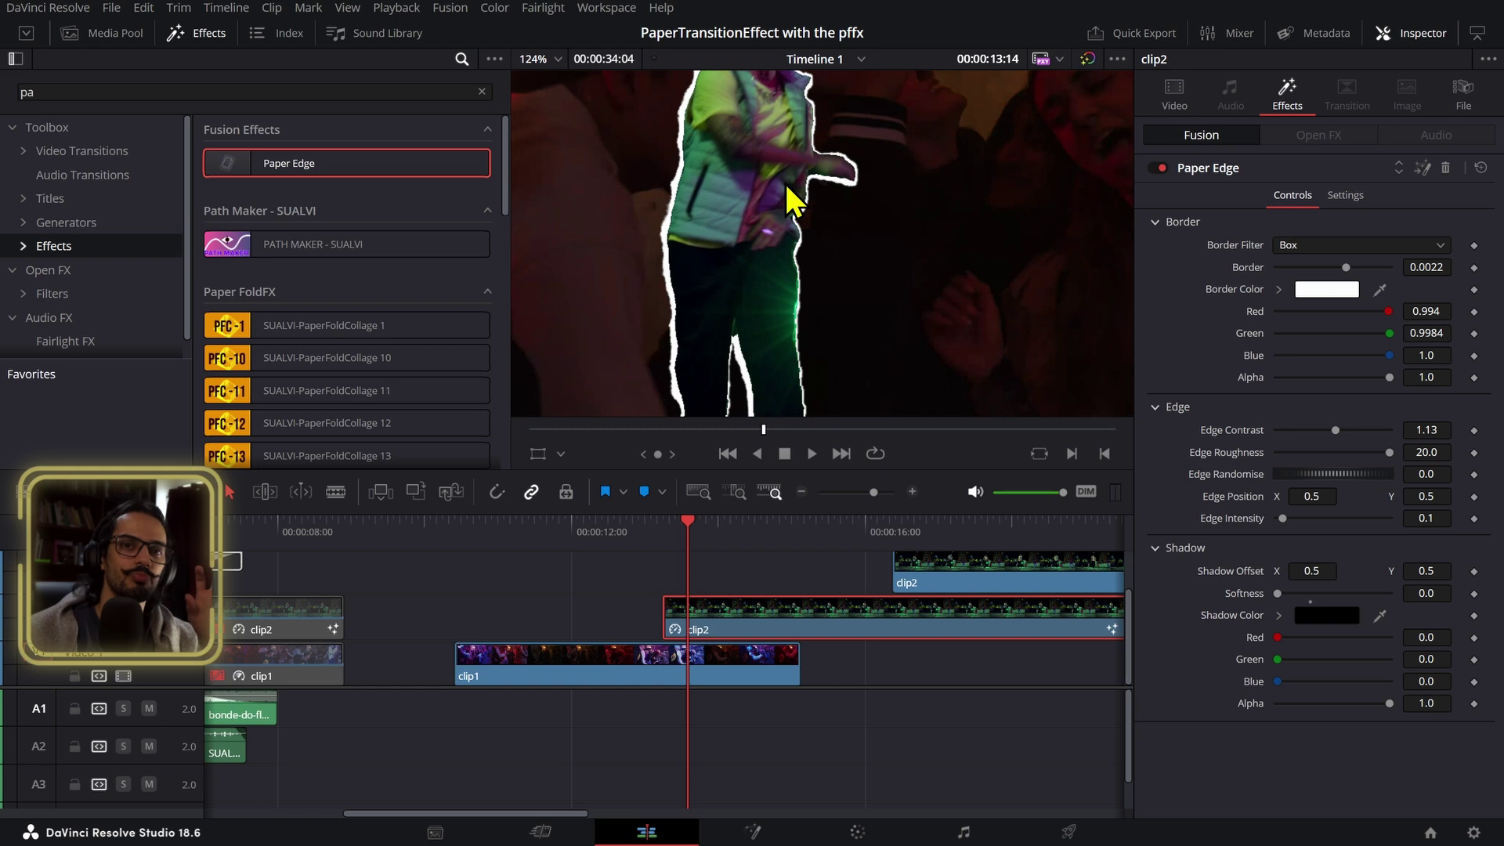
scroll(825, 210, "down", 5)
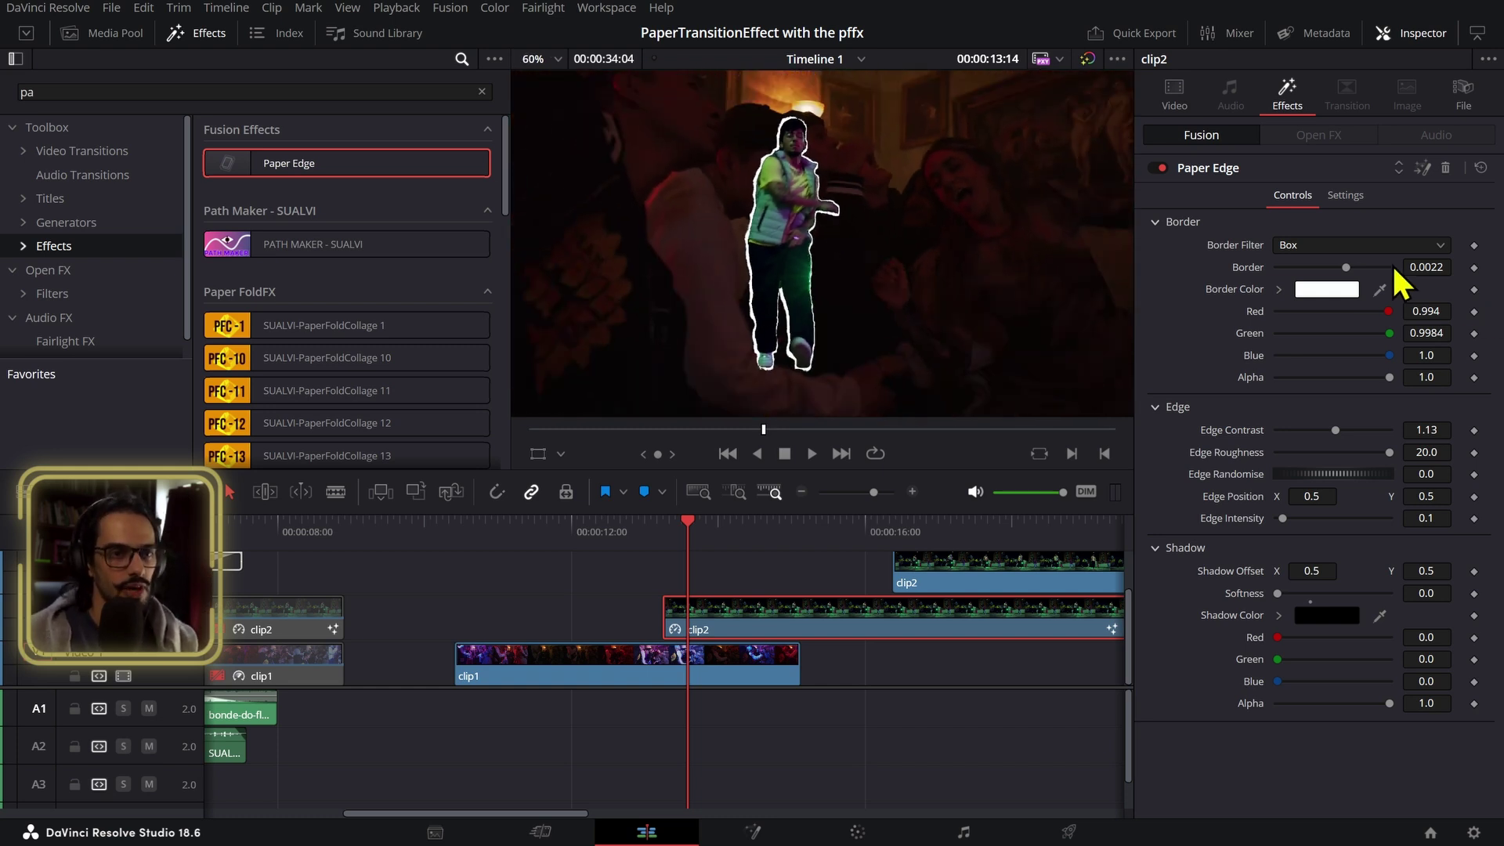
left_click_drag(1421, 267, 1461, 267)
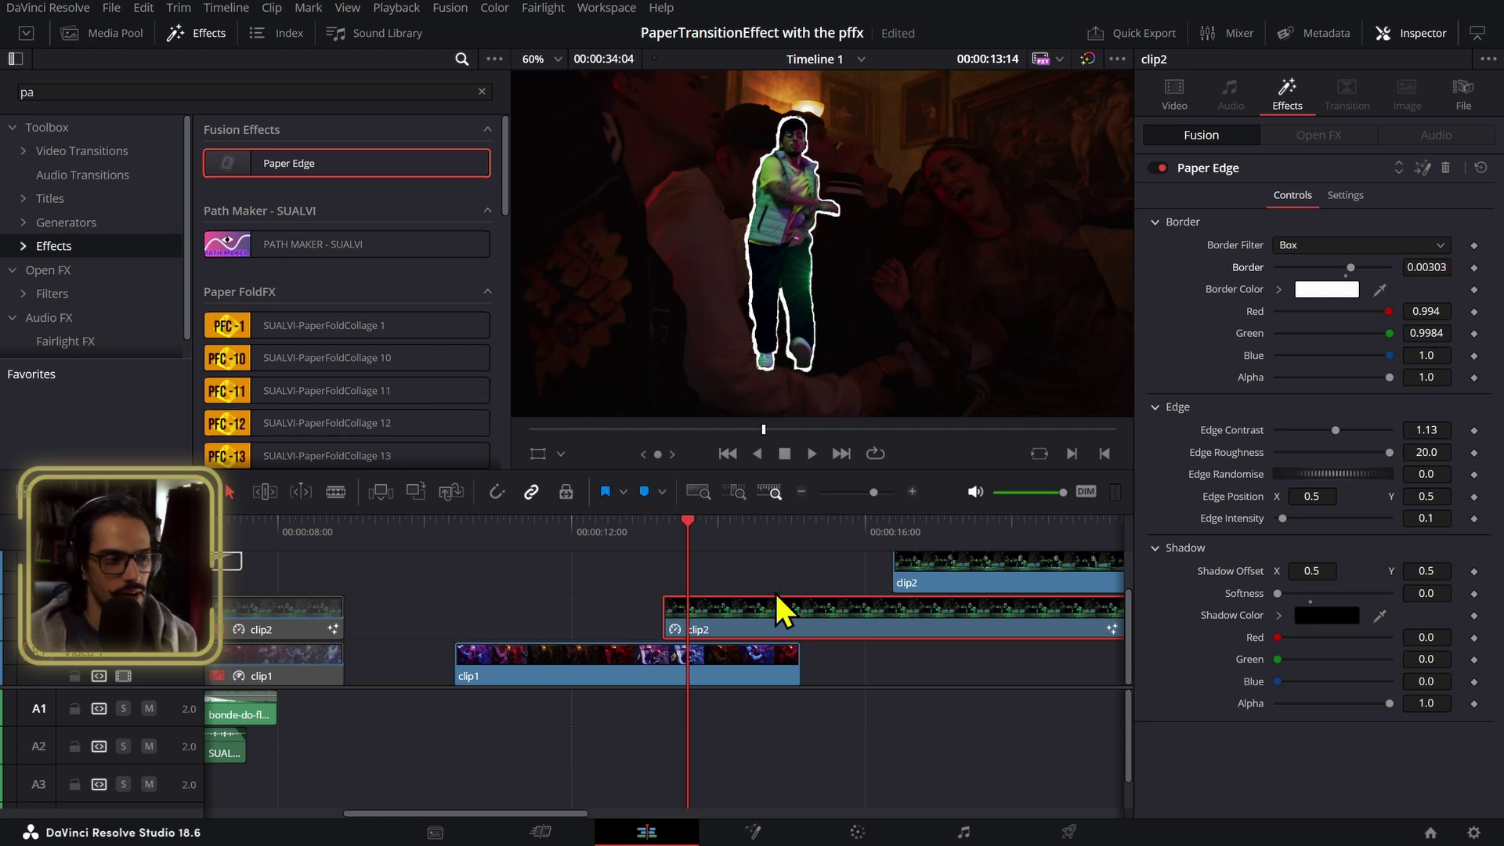
- Apply SUALVI-PaperFoldCollage 10 to the masked clip2 and scrub through its unfolding animation
scroll(777, 607, "up", 1)
left_click(312, 359)
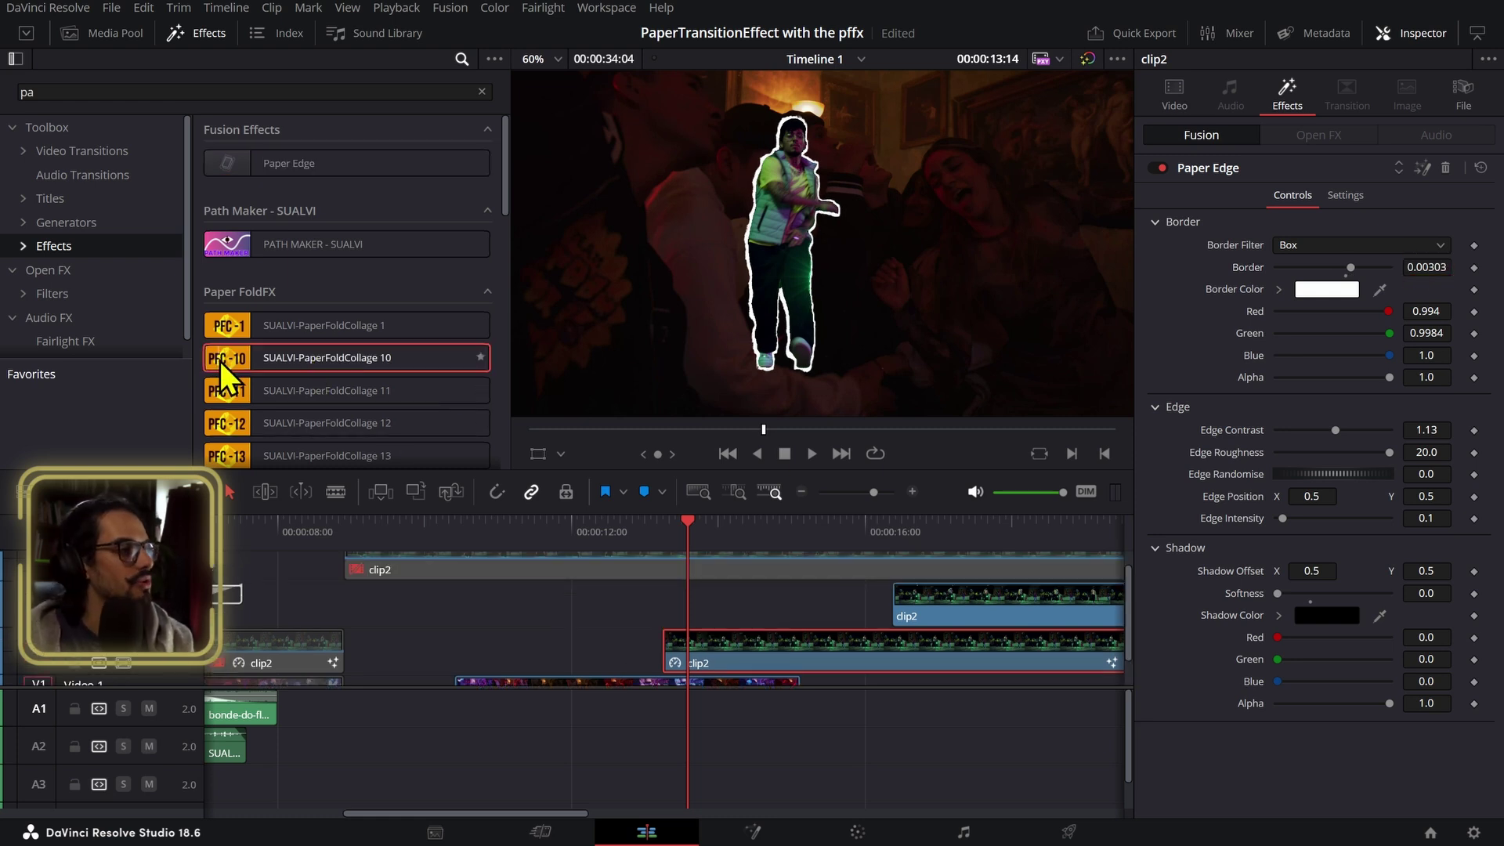
left_click_drag(223, 376, 680, 666)
scroll(642, 561, "down", 1)
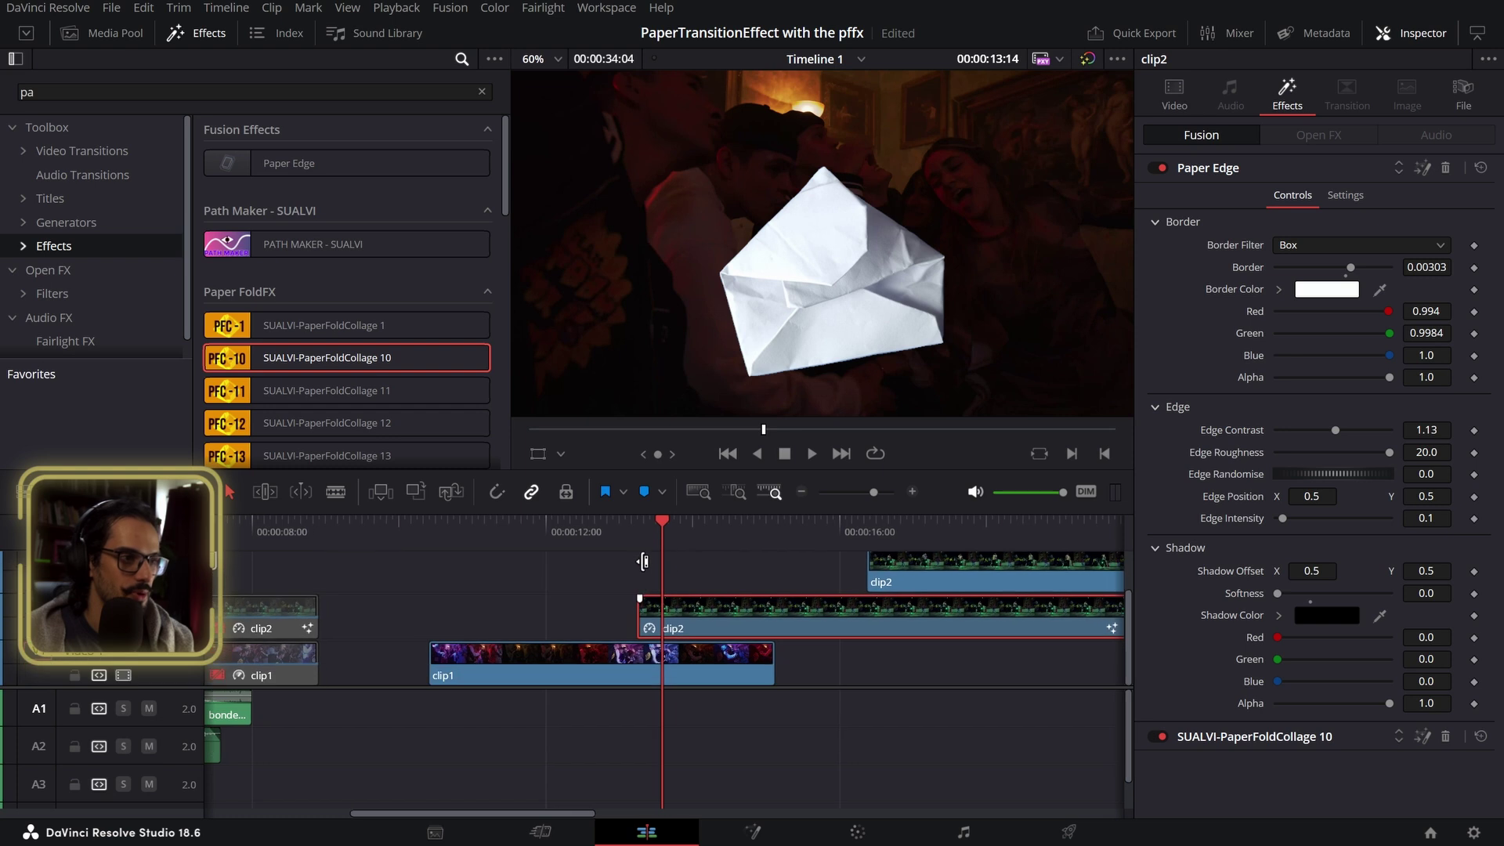
left_click(643, 560)
scroll(755, 369, "down", 2)
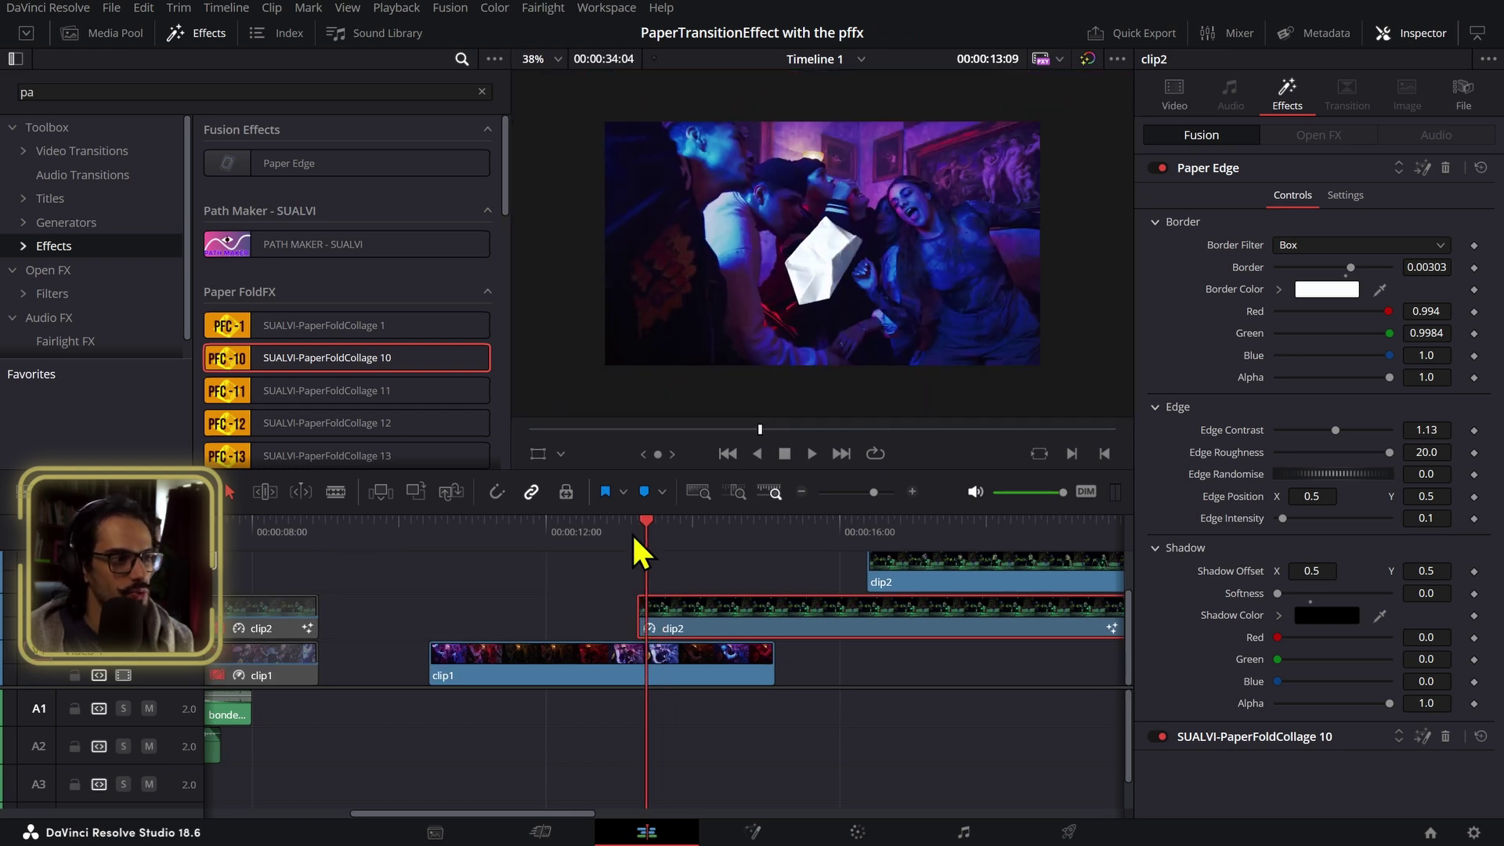
left_click_drag(635, 540, 702, 552)
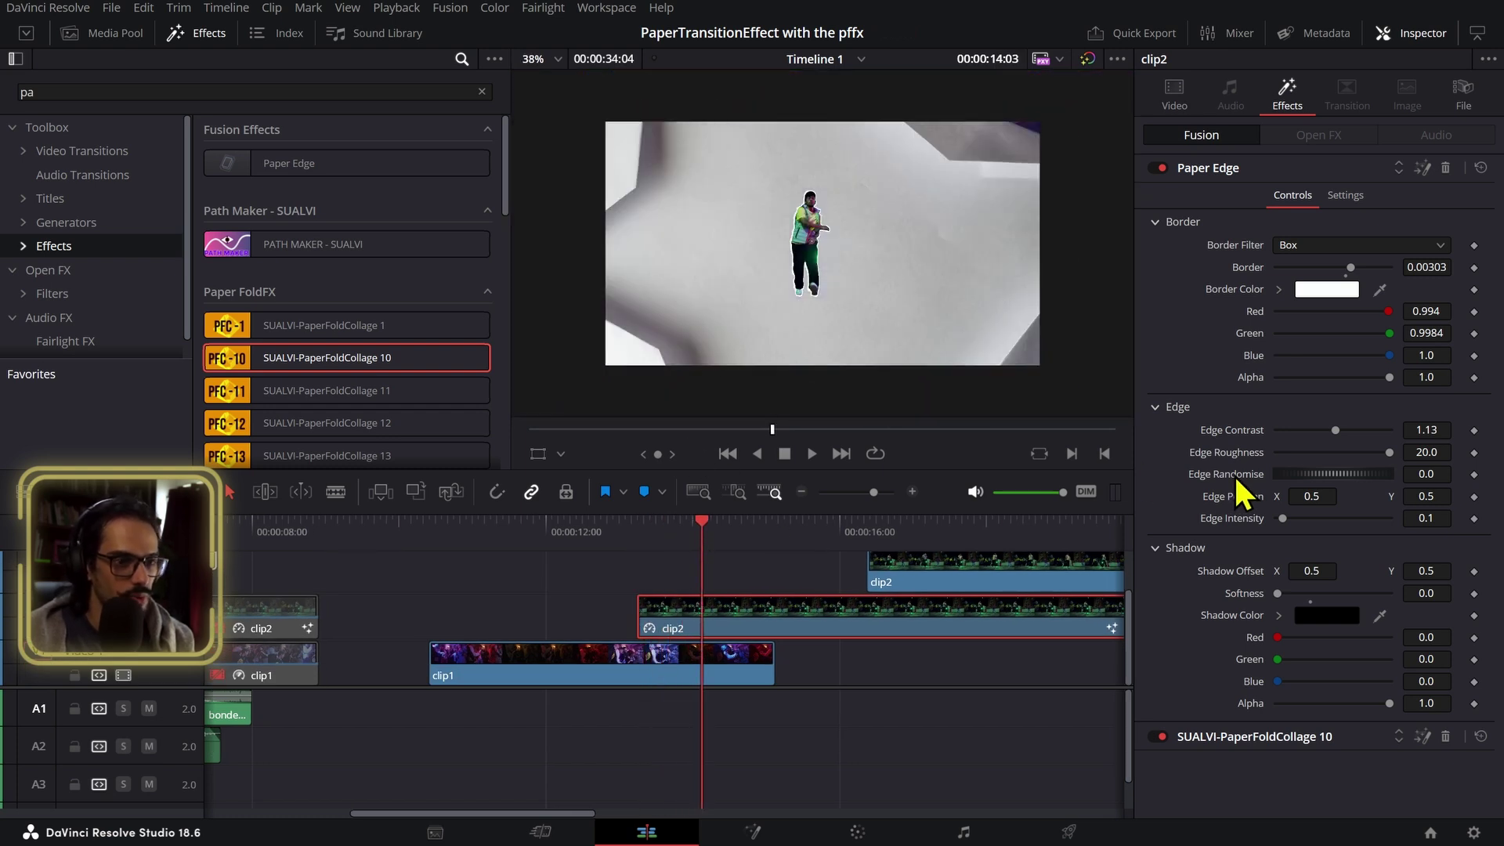
- Set the PaperFoldCollage 10 Paper Base Transform to Position X 0.483, Y 0.52, Size 0.142 and Angle 80.2
left_click(1222, 734)
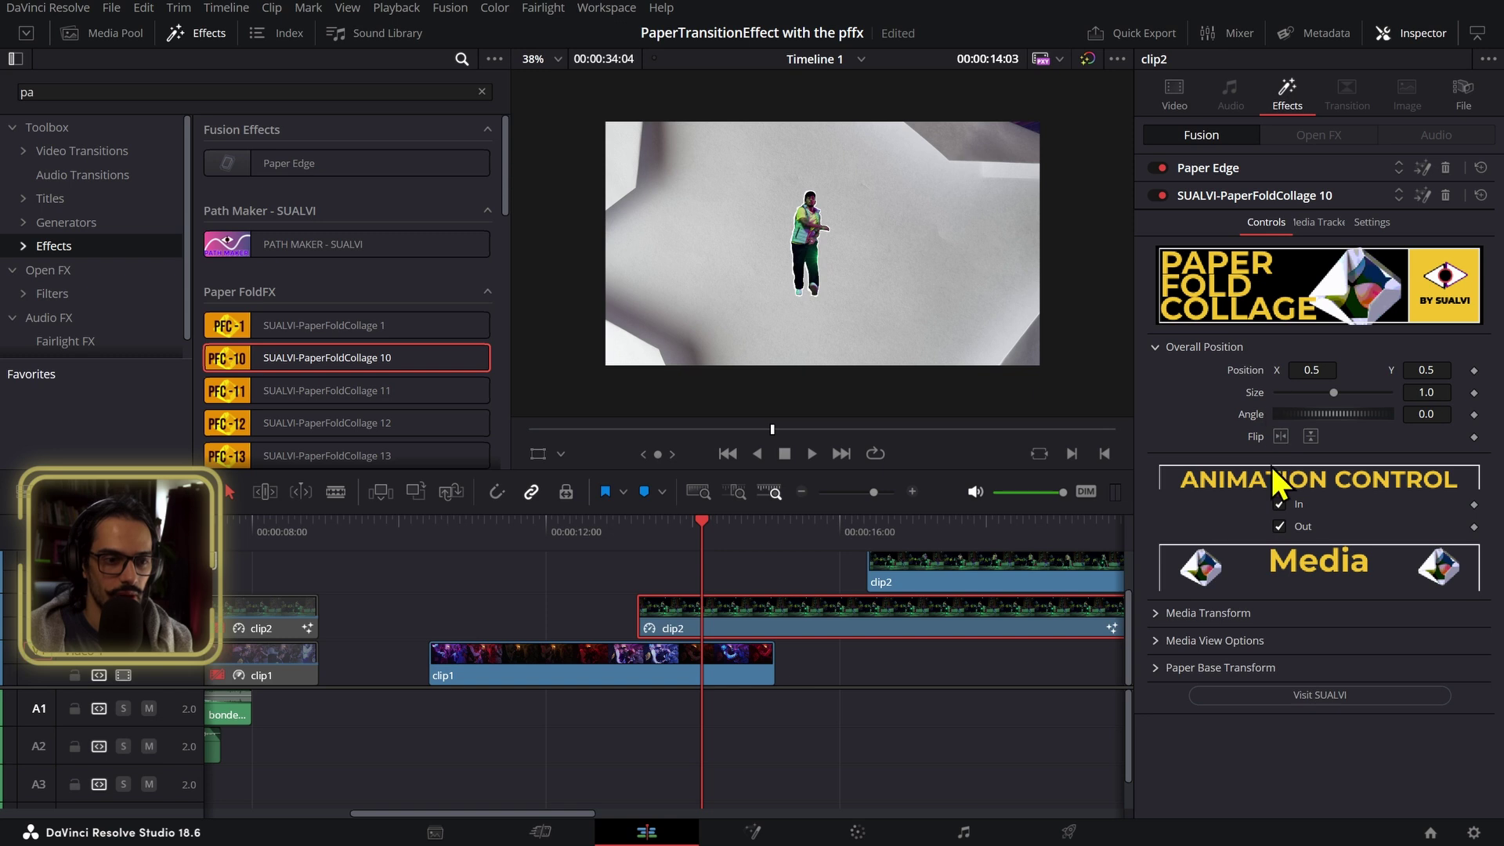
left_click(1233, 670)
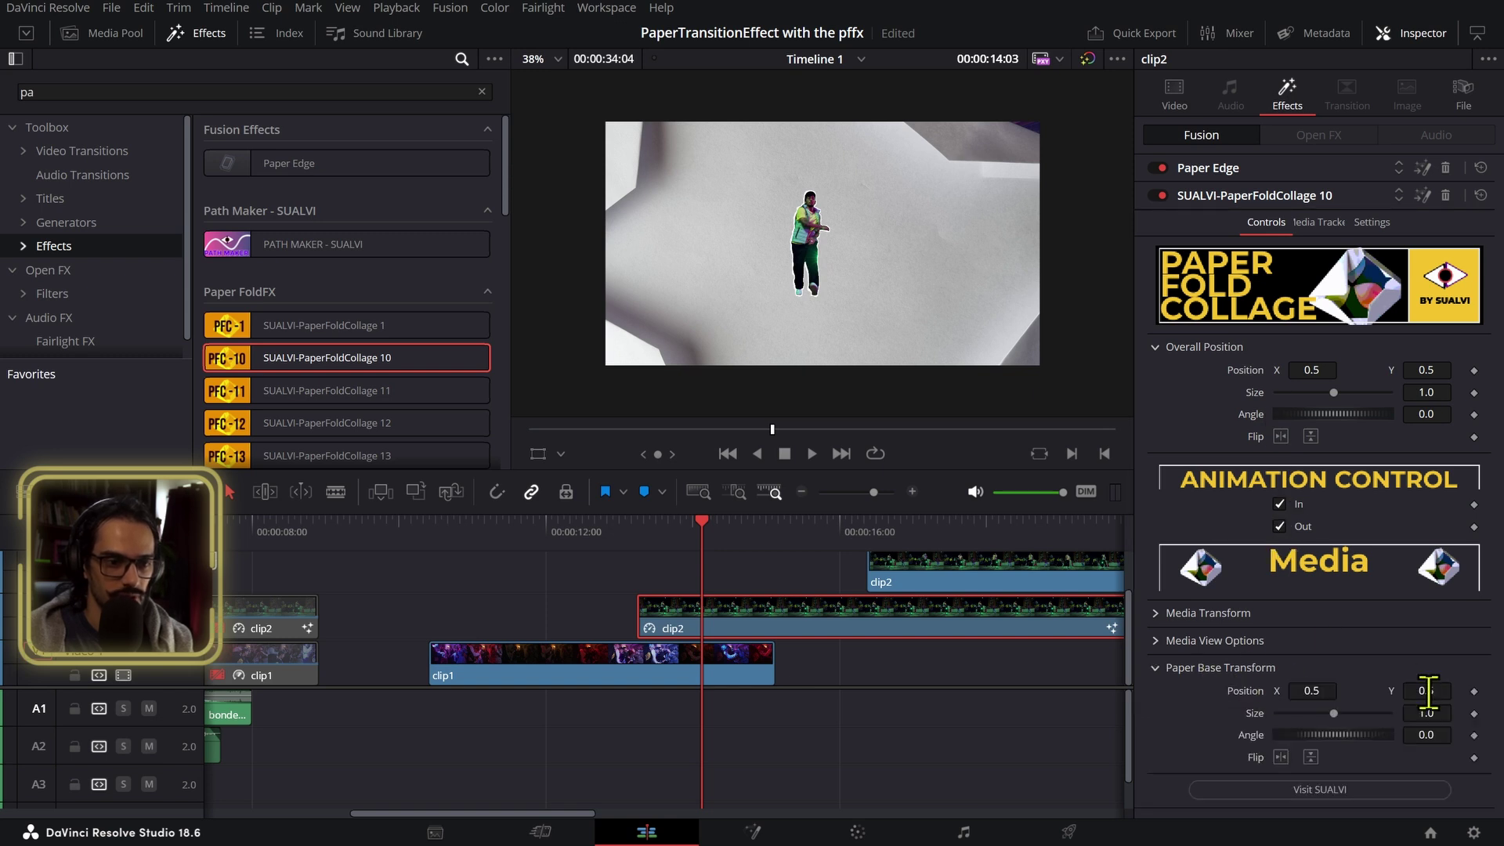
left_click_drag(1426, 713, 1321, 690)
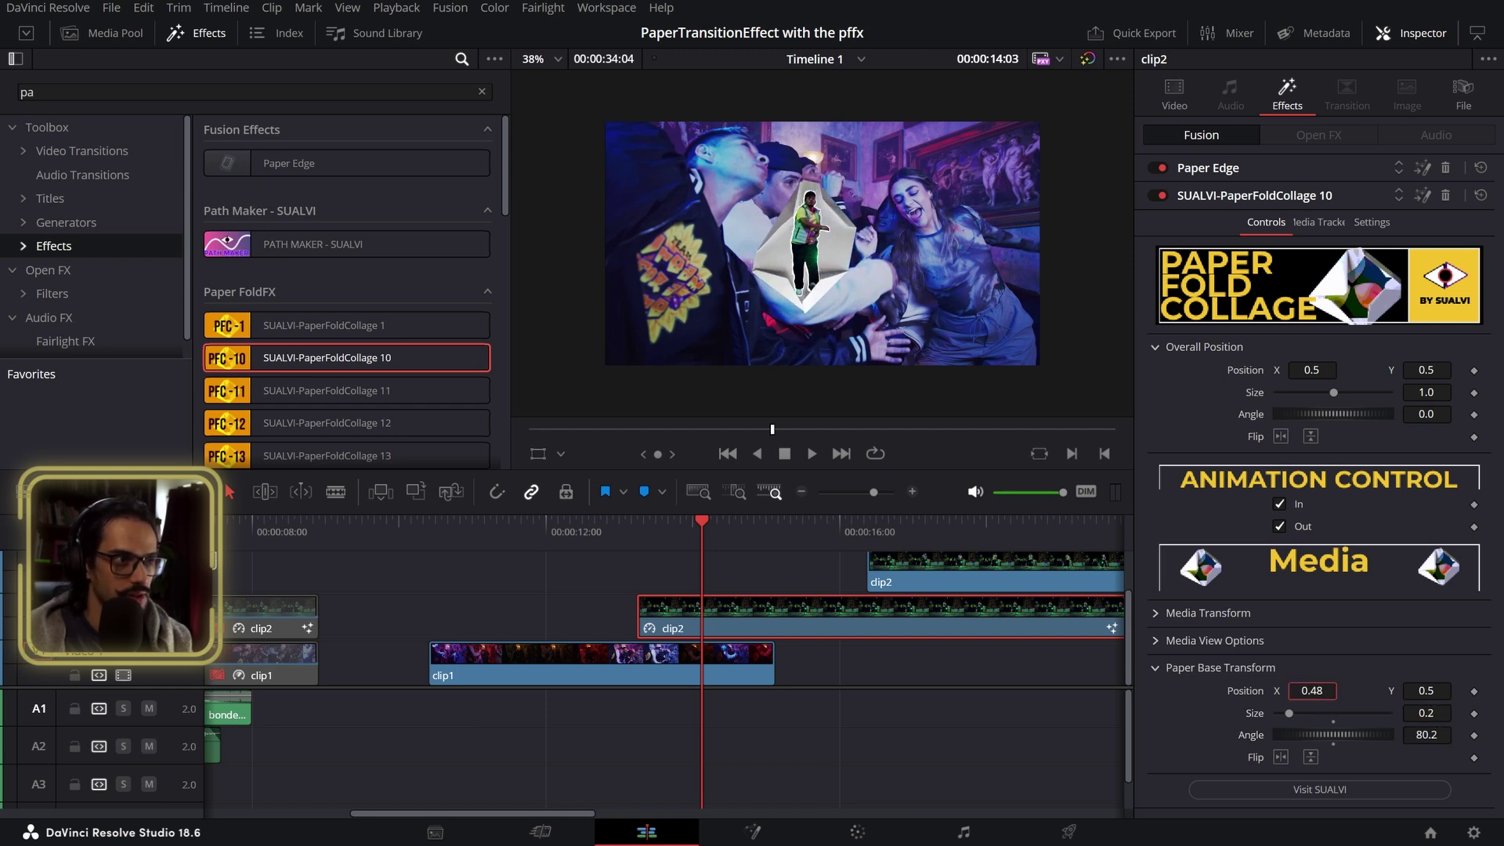
left_click_drag(1414, 695, 1461, 692)
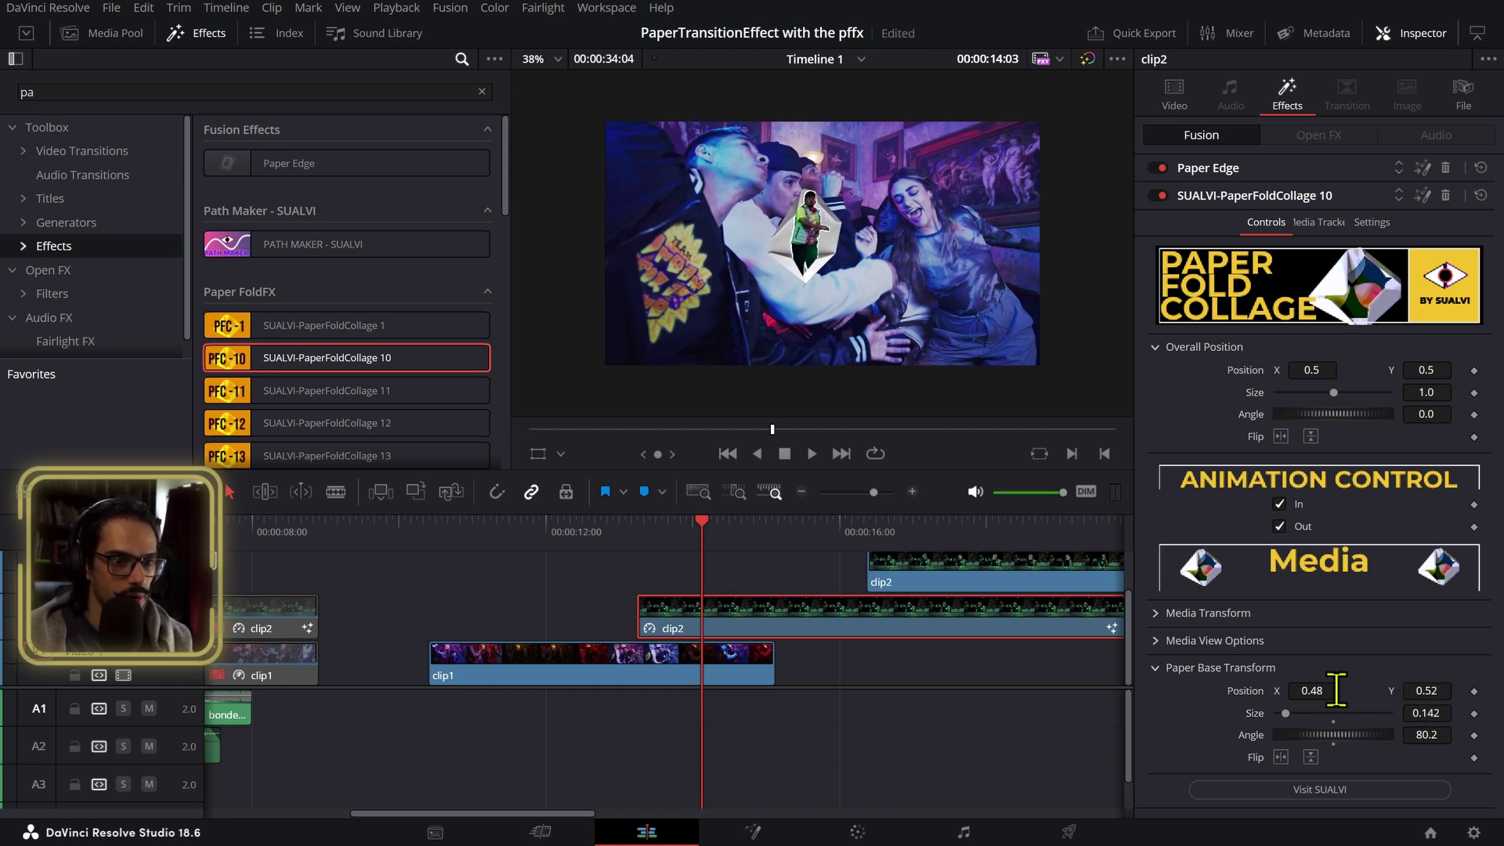
left_click_drag(1336, 689, 1346, 689)
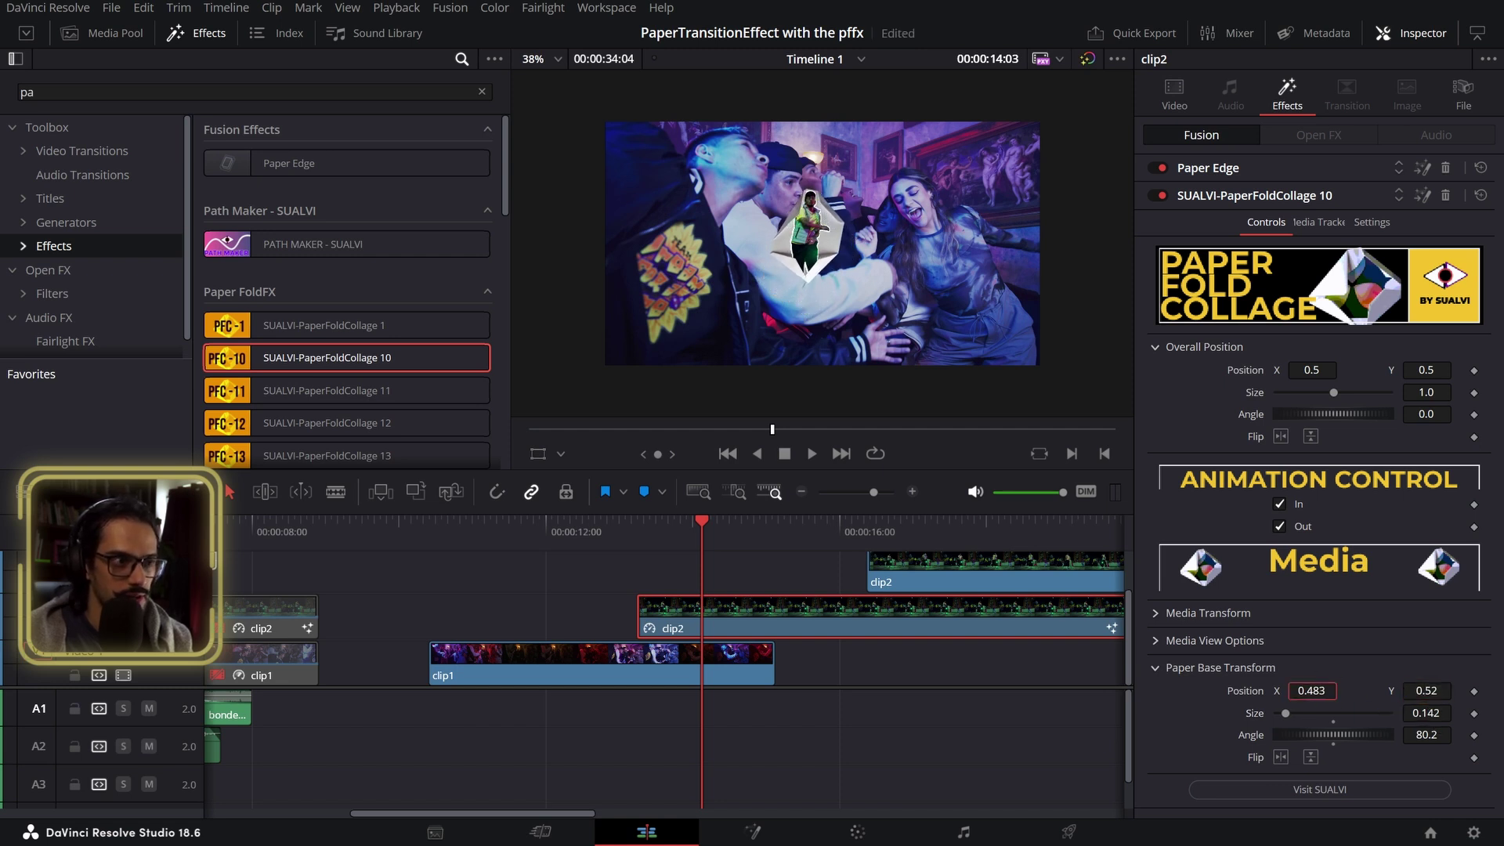
- In the Media View Options, disable Paper View Control and set the Apply Mode to Normal
left_click(1156, 640)
left_click(1156, 640)
left_click(1158, 640)
scroll(1159, 641, "down", 2)
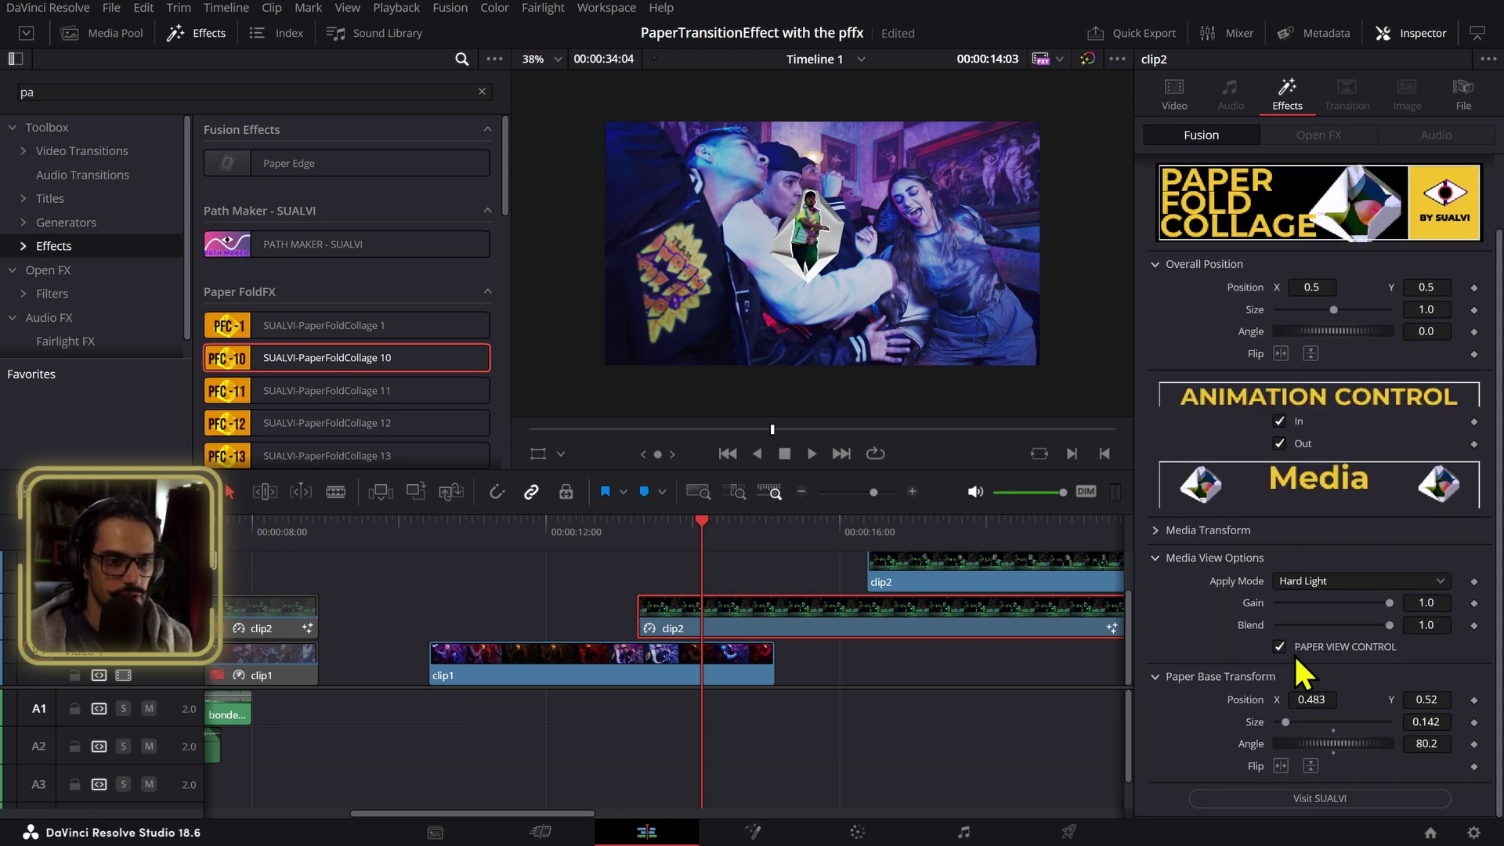
left_click(1284, 646)
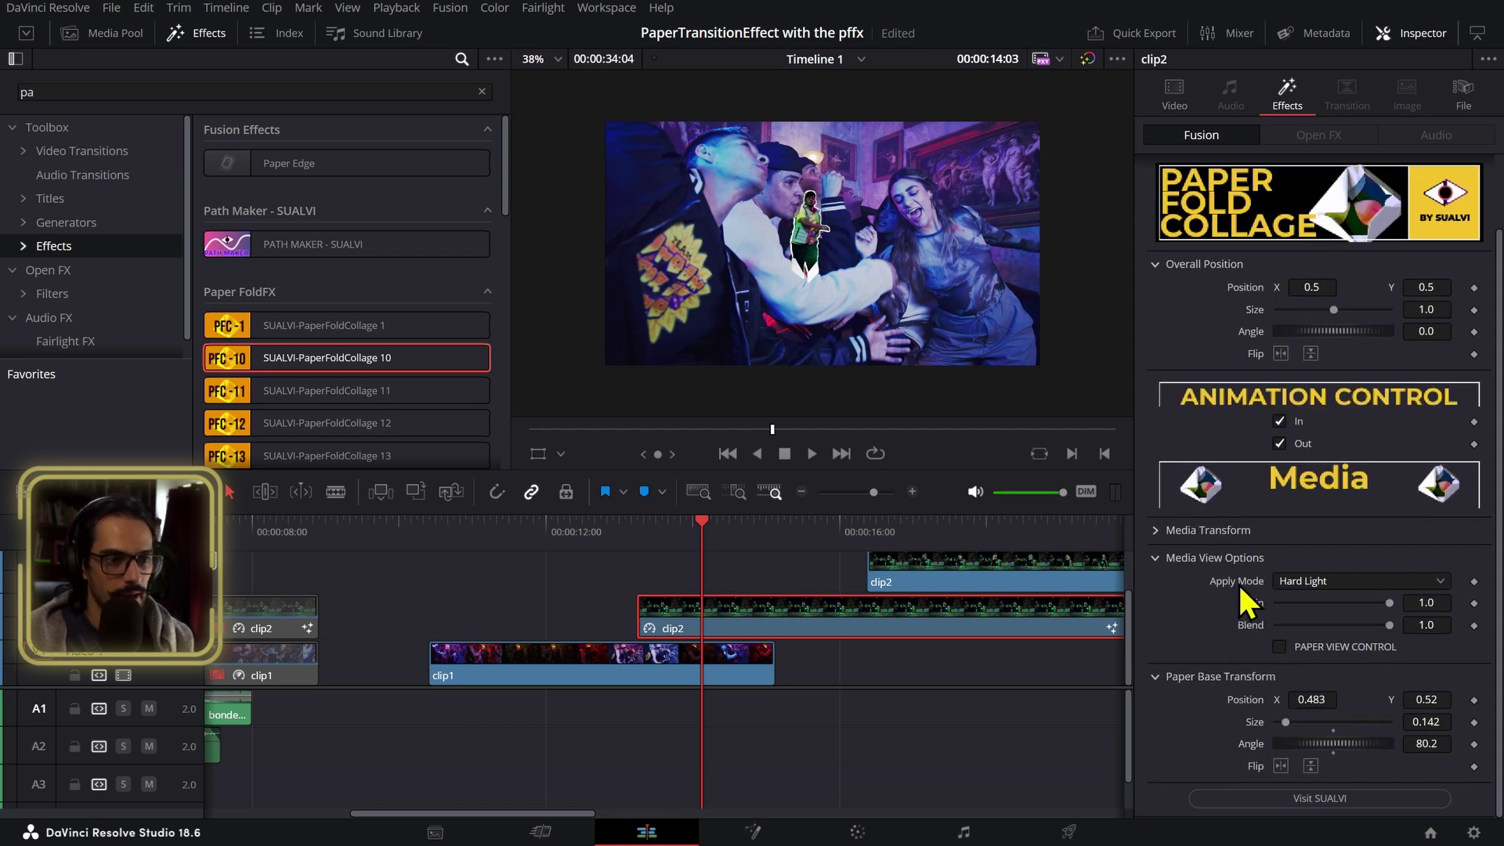
left_click(1331, 580)
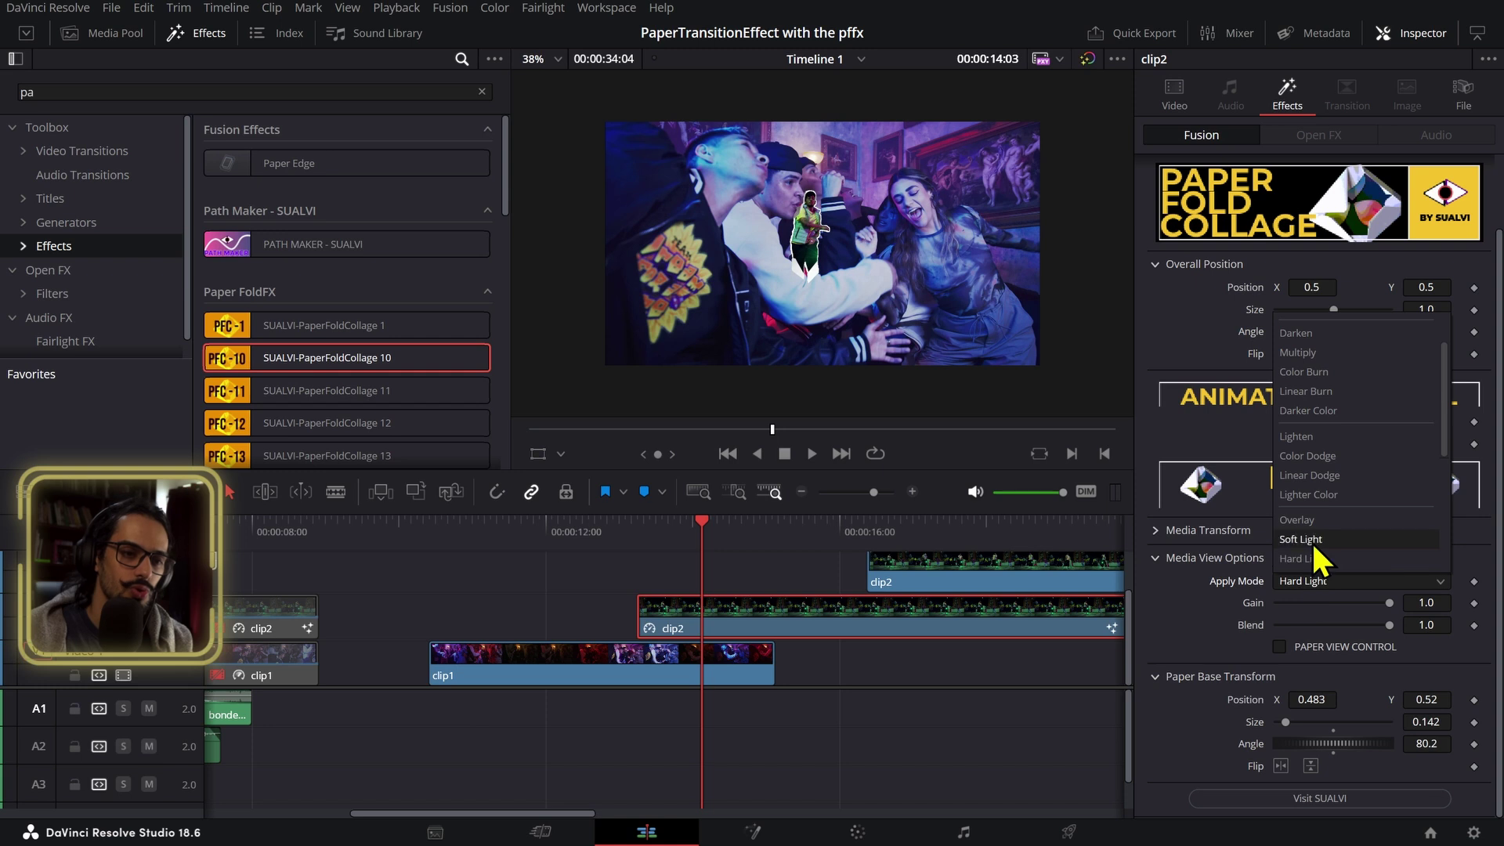
scroll(852, 248, "up", 3)
key("ctrl+z")
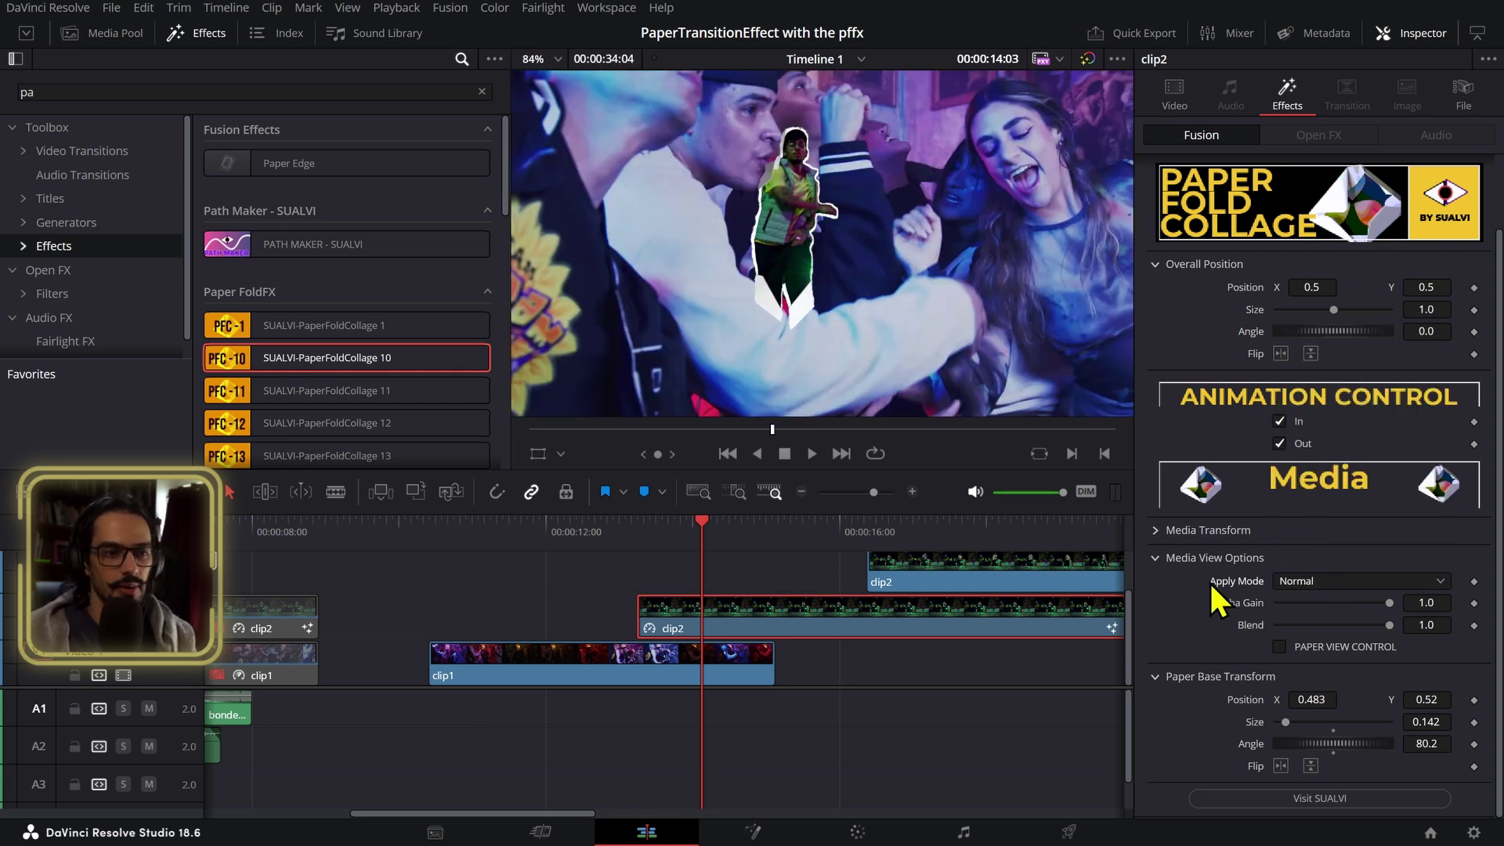
- Review the finished example at the beginning of the timeline, and play back the masked clip2's paper fold animation
scroll(861, 630, "left", 8)
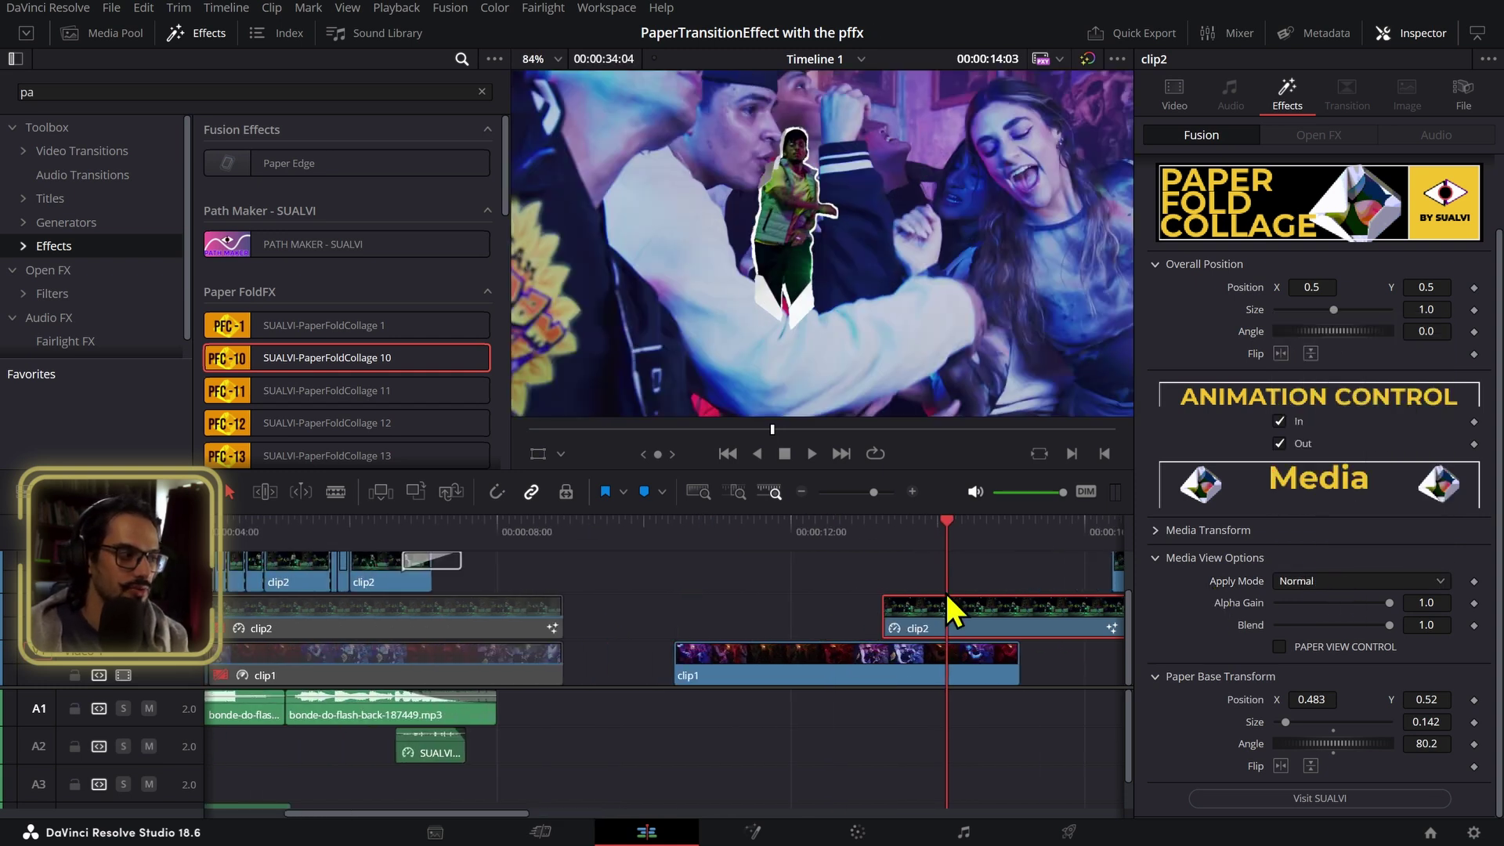
left_click(447, 540)
left_click_drag(446, 542, 477, 559)
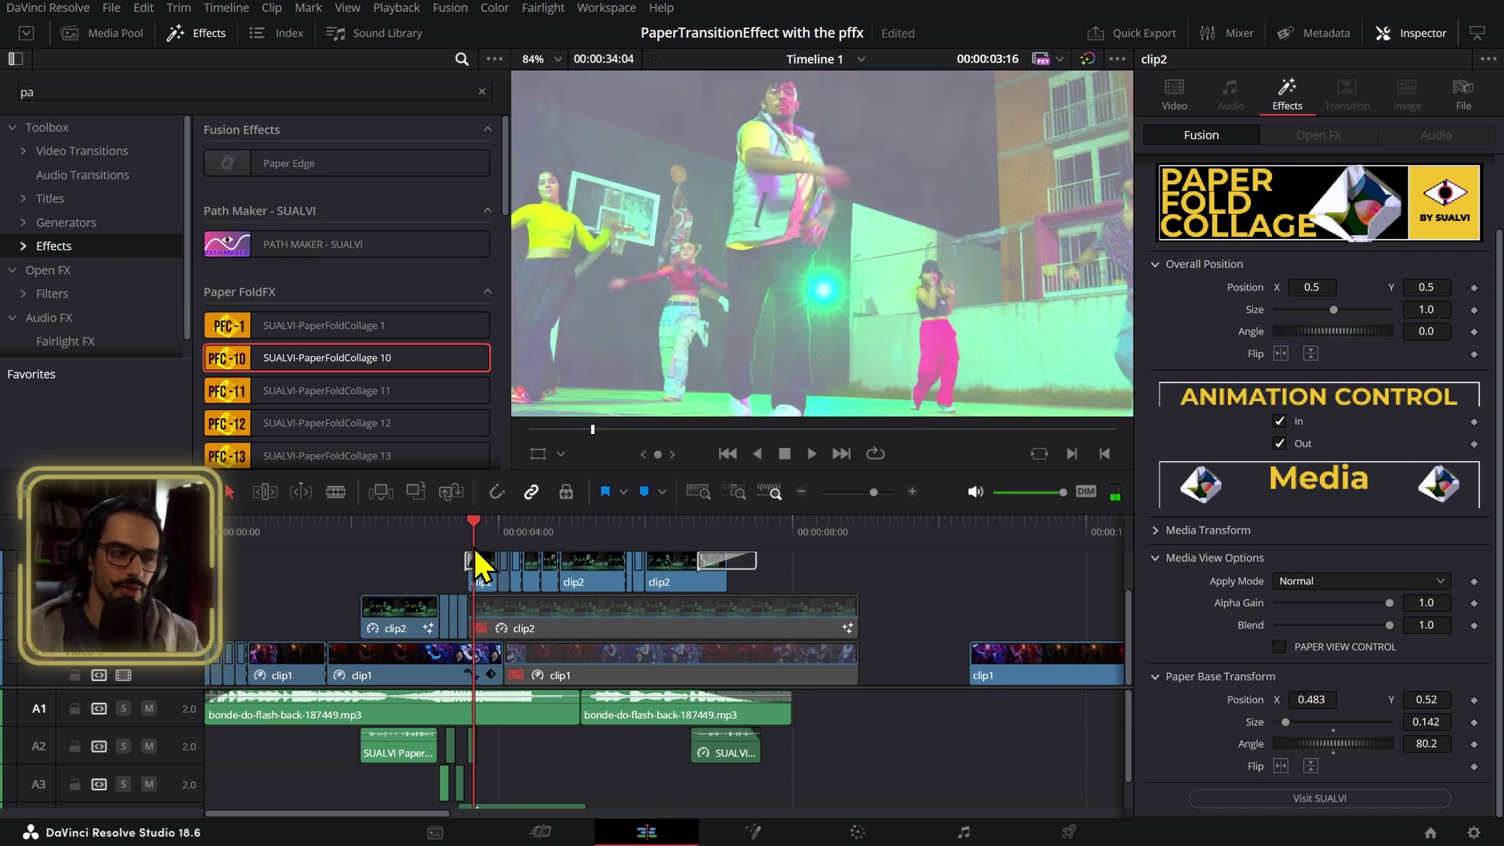
left_click_drag(888, 607, 606, 549)
left_click(880, 537)
left_click_drag(931, 562, 671, 520)
key("space")
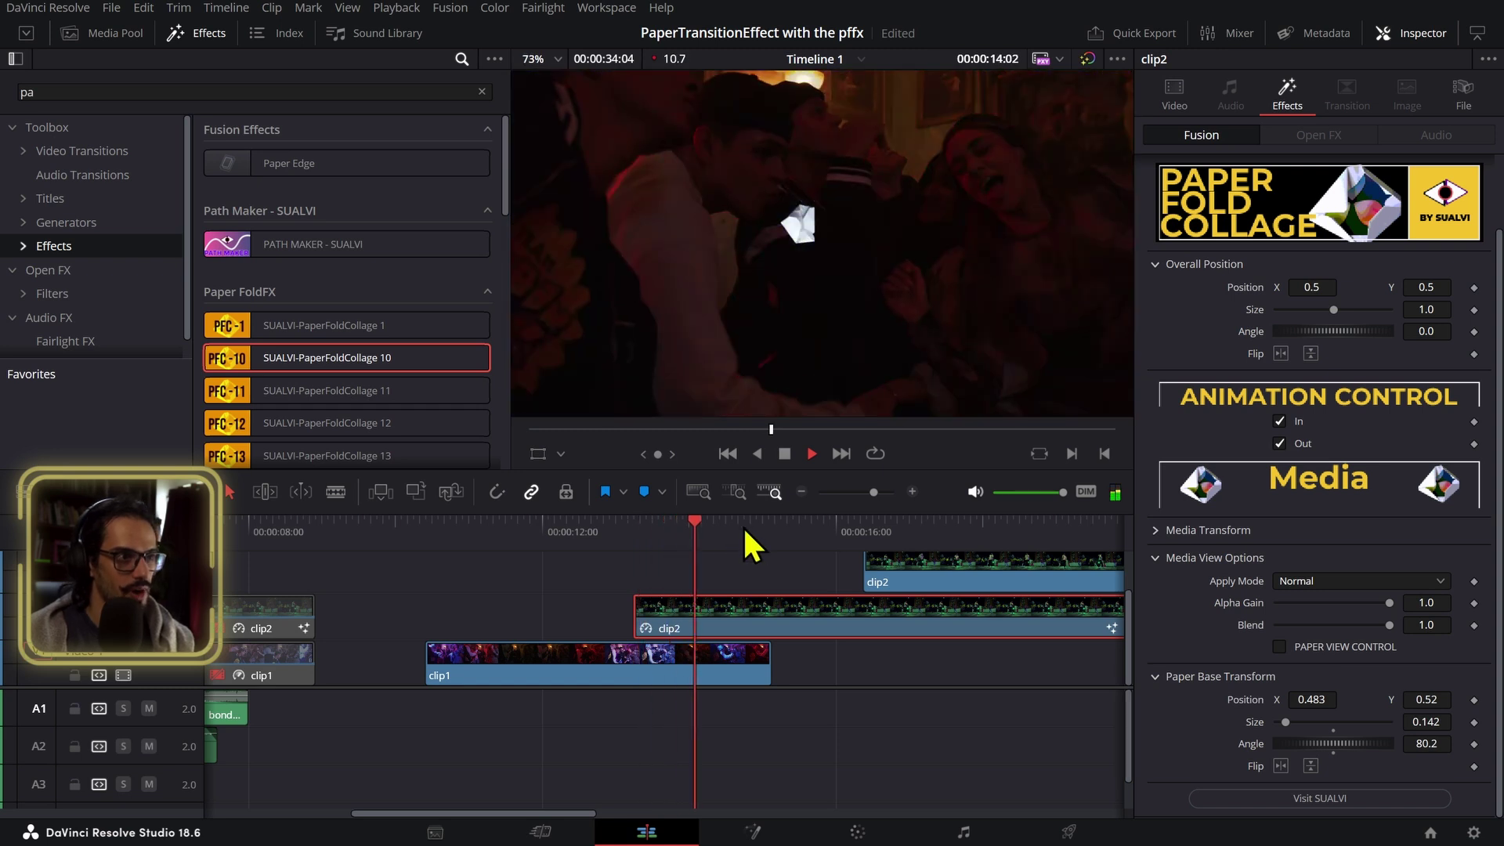
key("space")
mouse_move(695, 537)
left_mouse_down()
mouse_move(734, 537)
mouse_move(692, 537)
left_mouse_up()
scroll(764, 256, "down", 2)
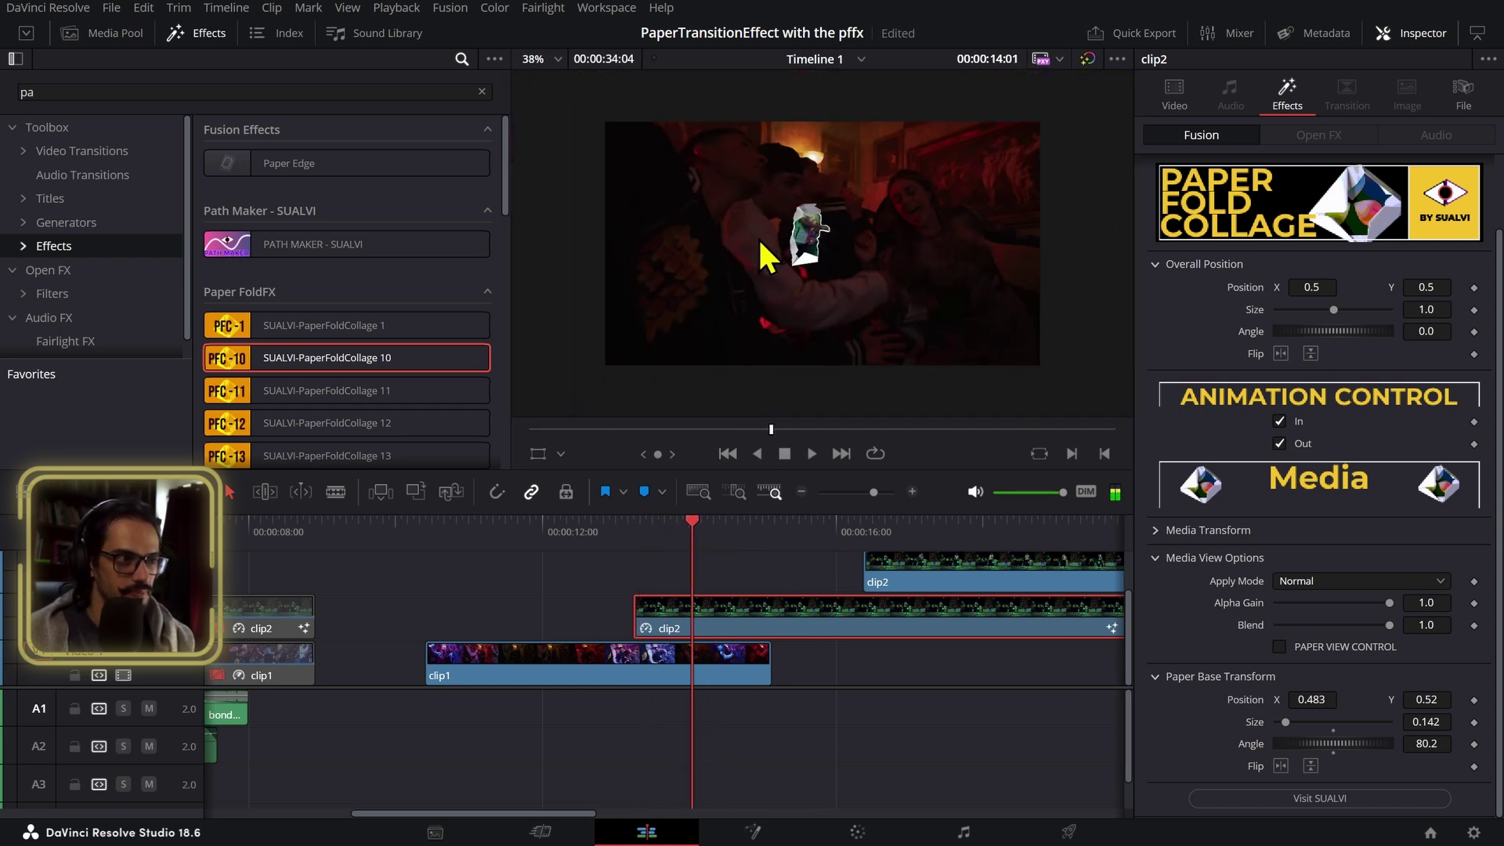
- Enlarge PaperFoldCollage 10's Overall Position Size to more than 3 and lower its Y position to enlarge the dancer cutout
left_click(712, 523)
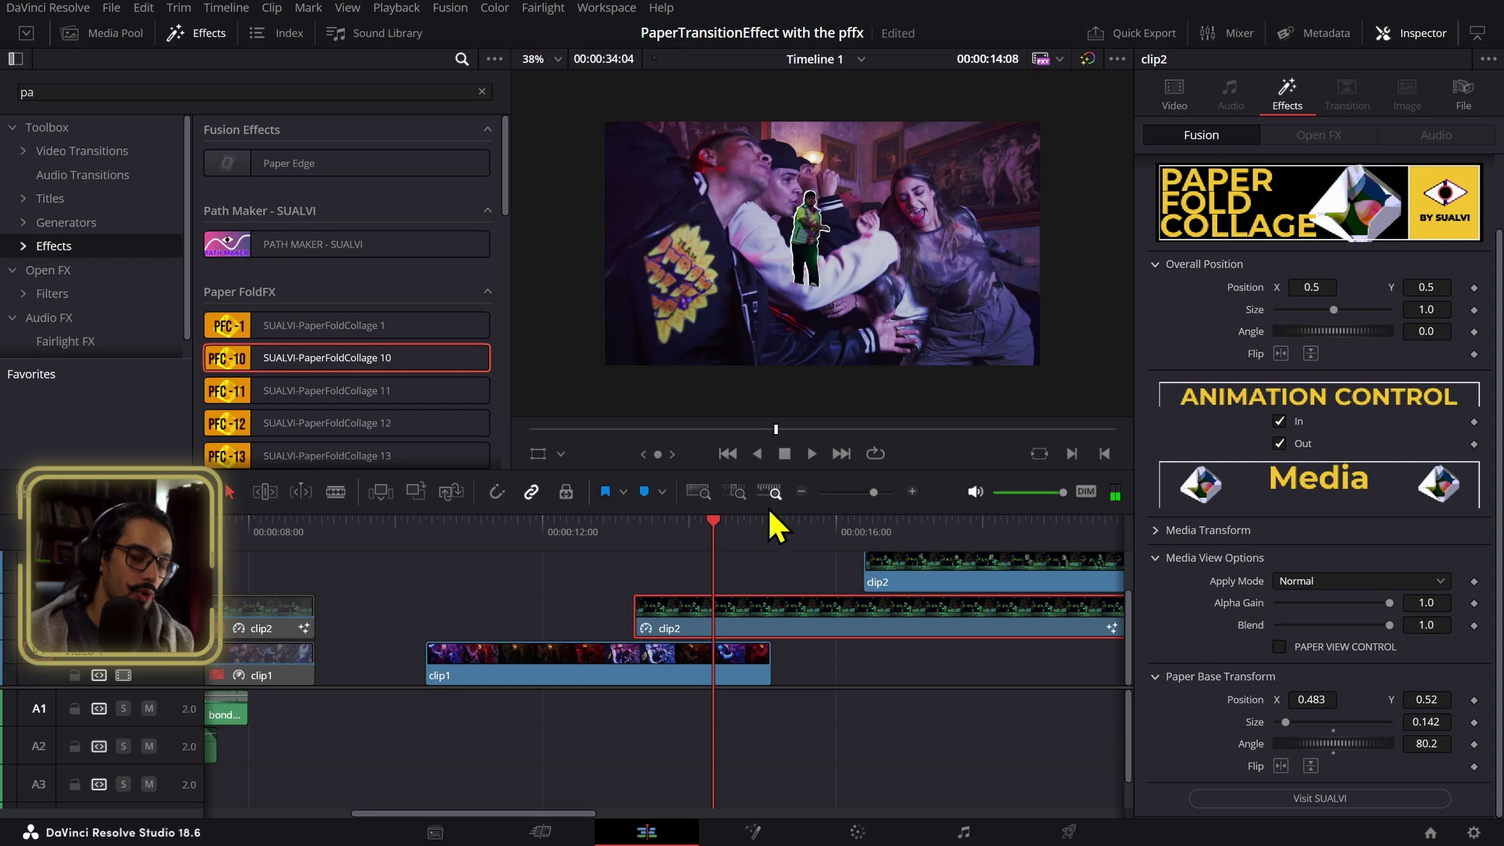
mouse_move(1430, 311)
left_mouse_down()
mouse_move(1492, 311)
mouse_move(1456, 309)
left_mouse_up()
right_click(1424, 307)
left_click(1369, 289)
left_click_drag(1425, 287, 1463, 310)
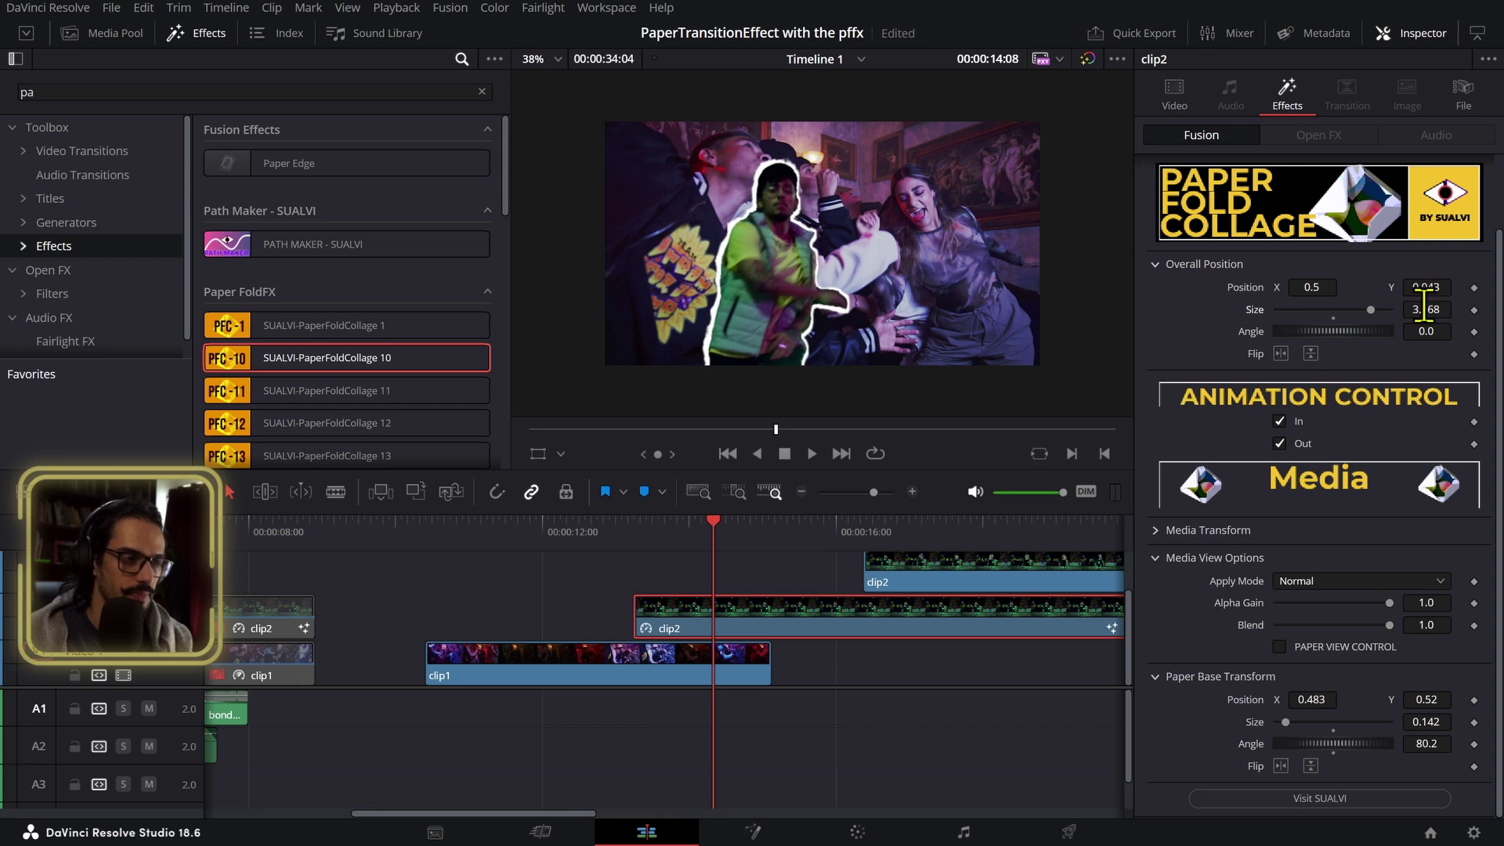
- Split the masked clip2 at 00:00:14:11 and place a copy of its short first segment directly after the cut
mouse_move(642, 539)
left_mouse_down()
mouse_move(726, 547)
mouse_move(624, 546)
left_mouse_up()
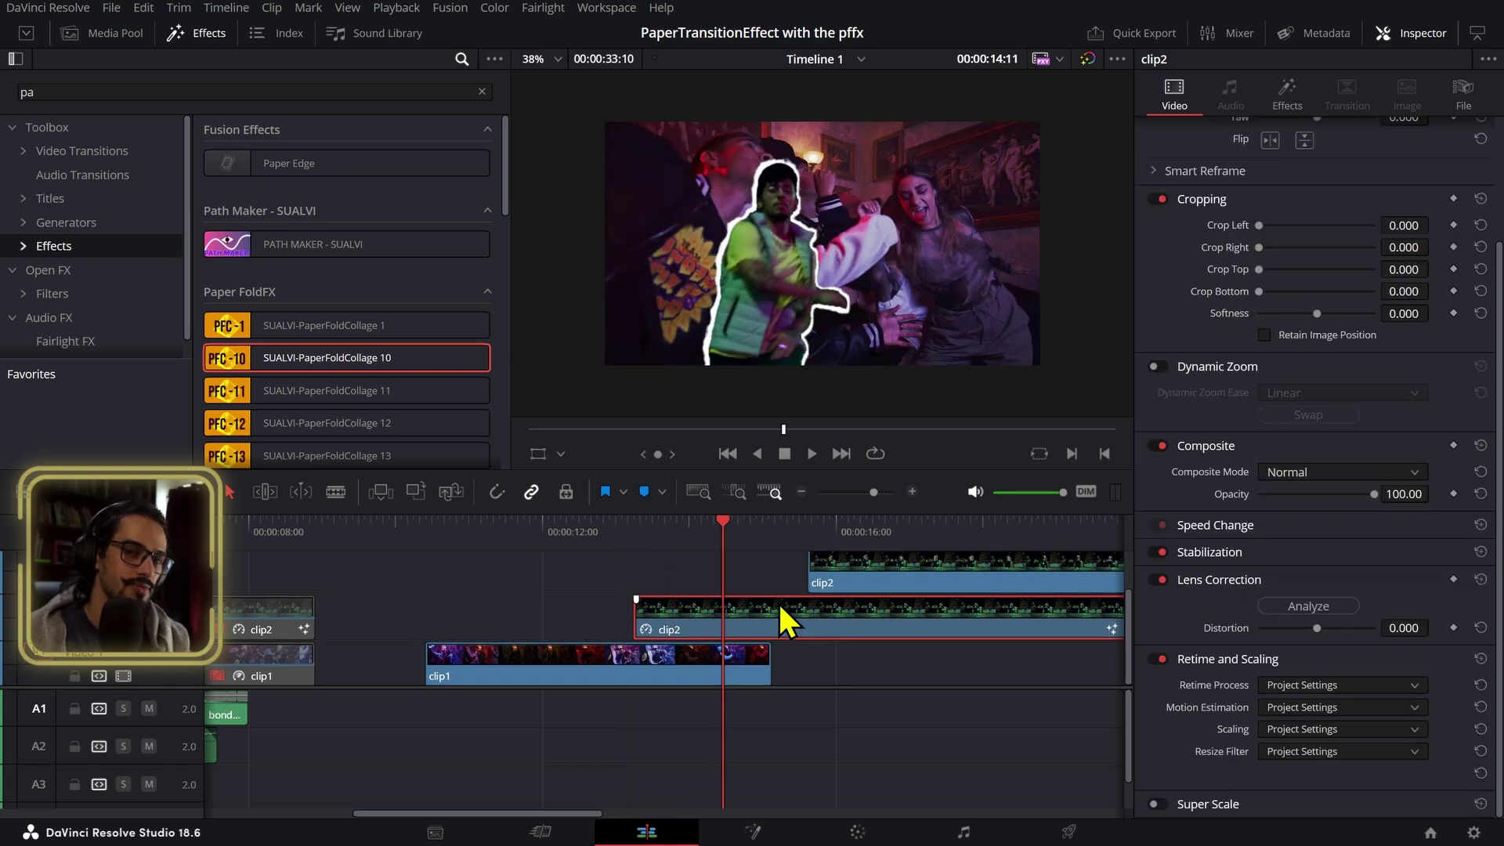
key("ctrl+b")
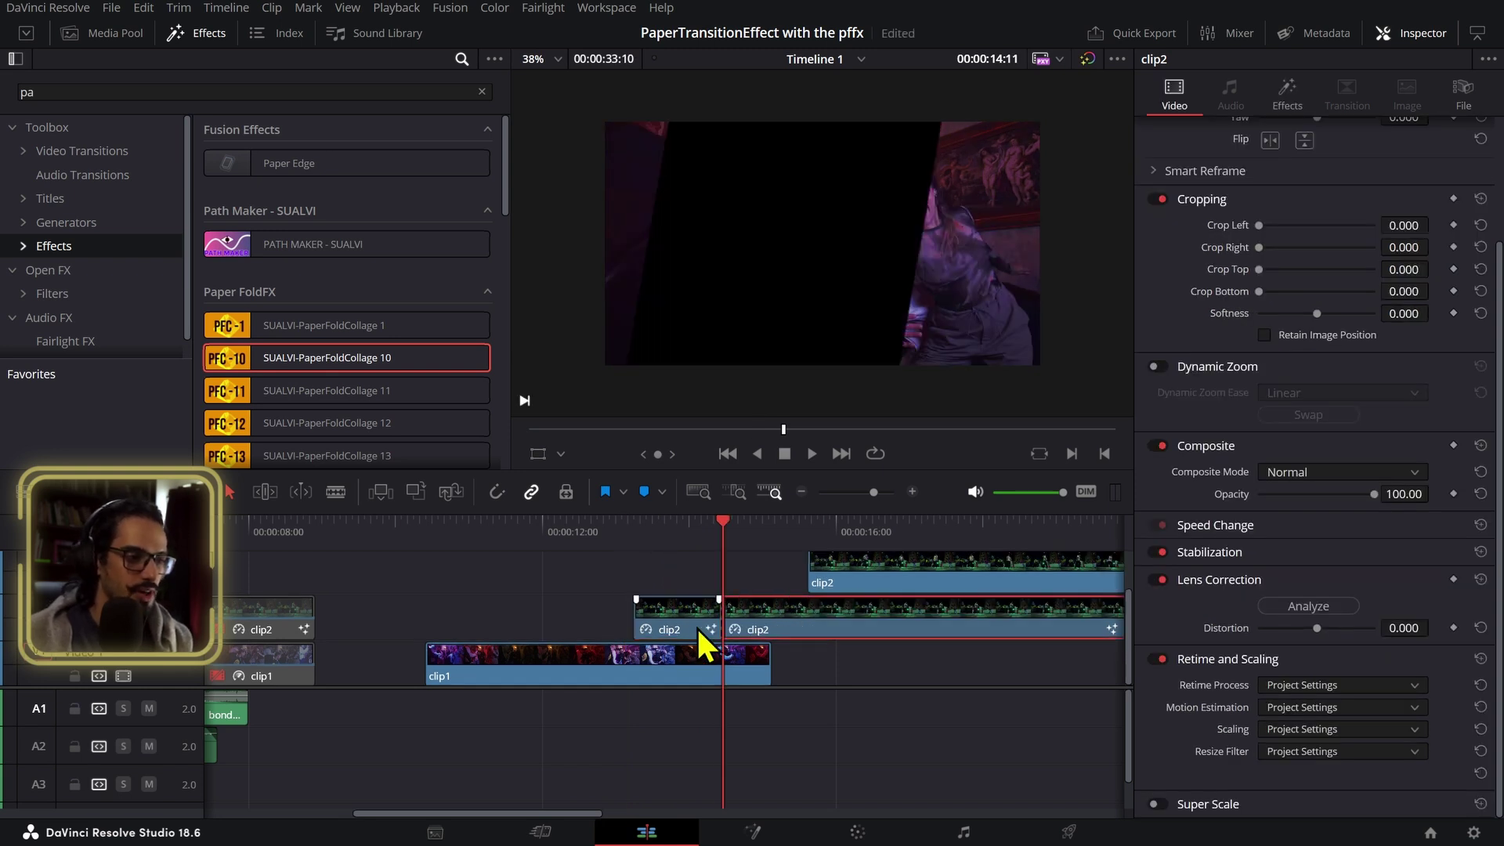
left_click(686, 622)
left_click_drag(686, 623, 768, 619)
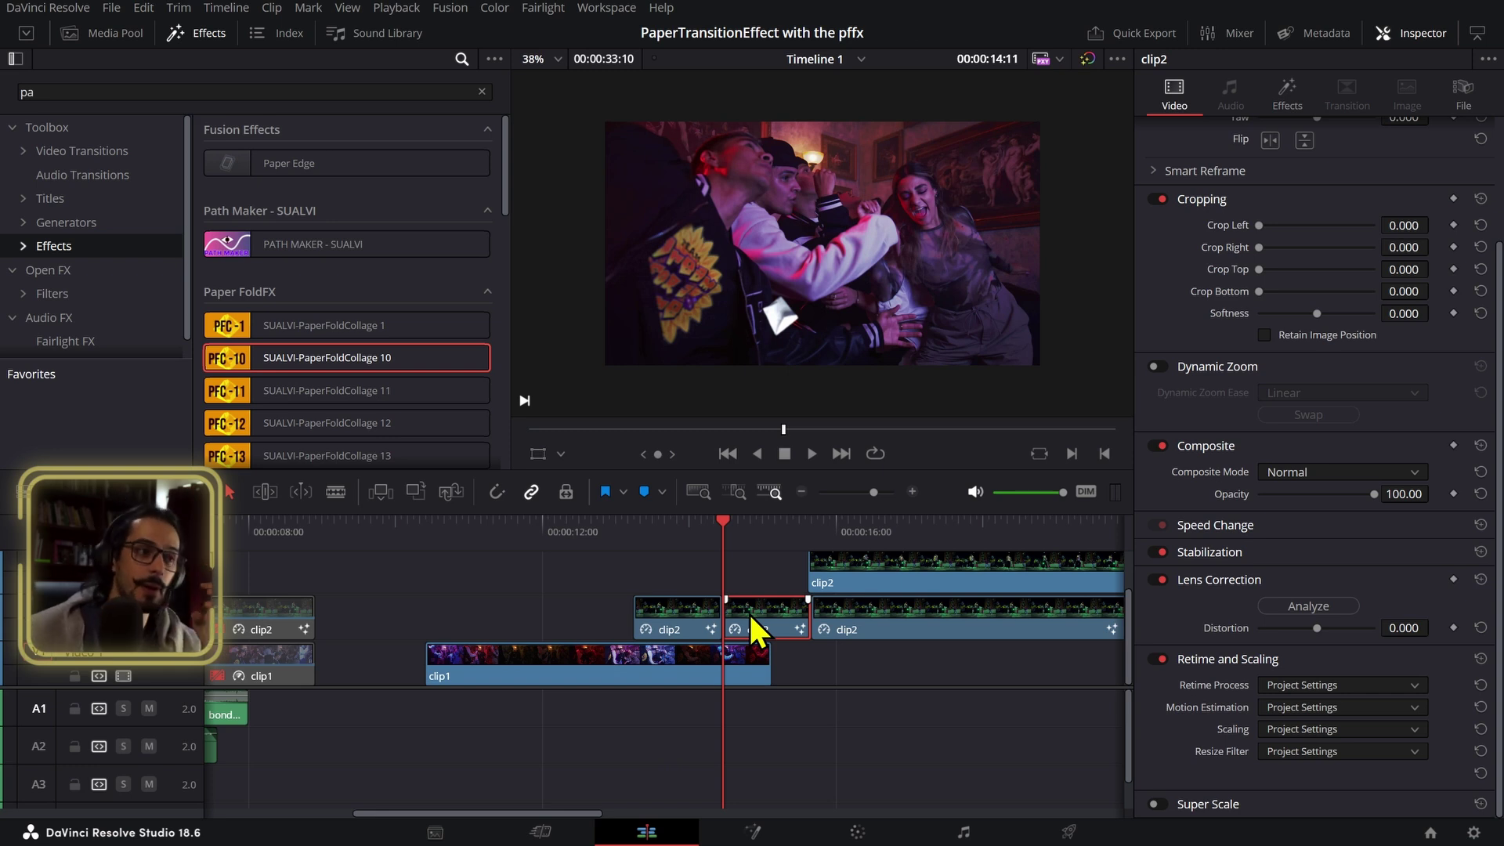
left_click(861, 619)
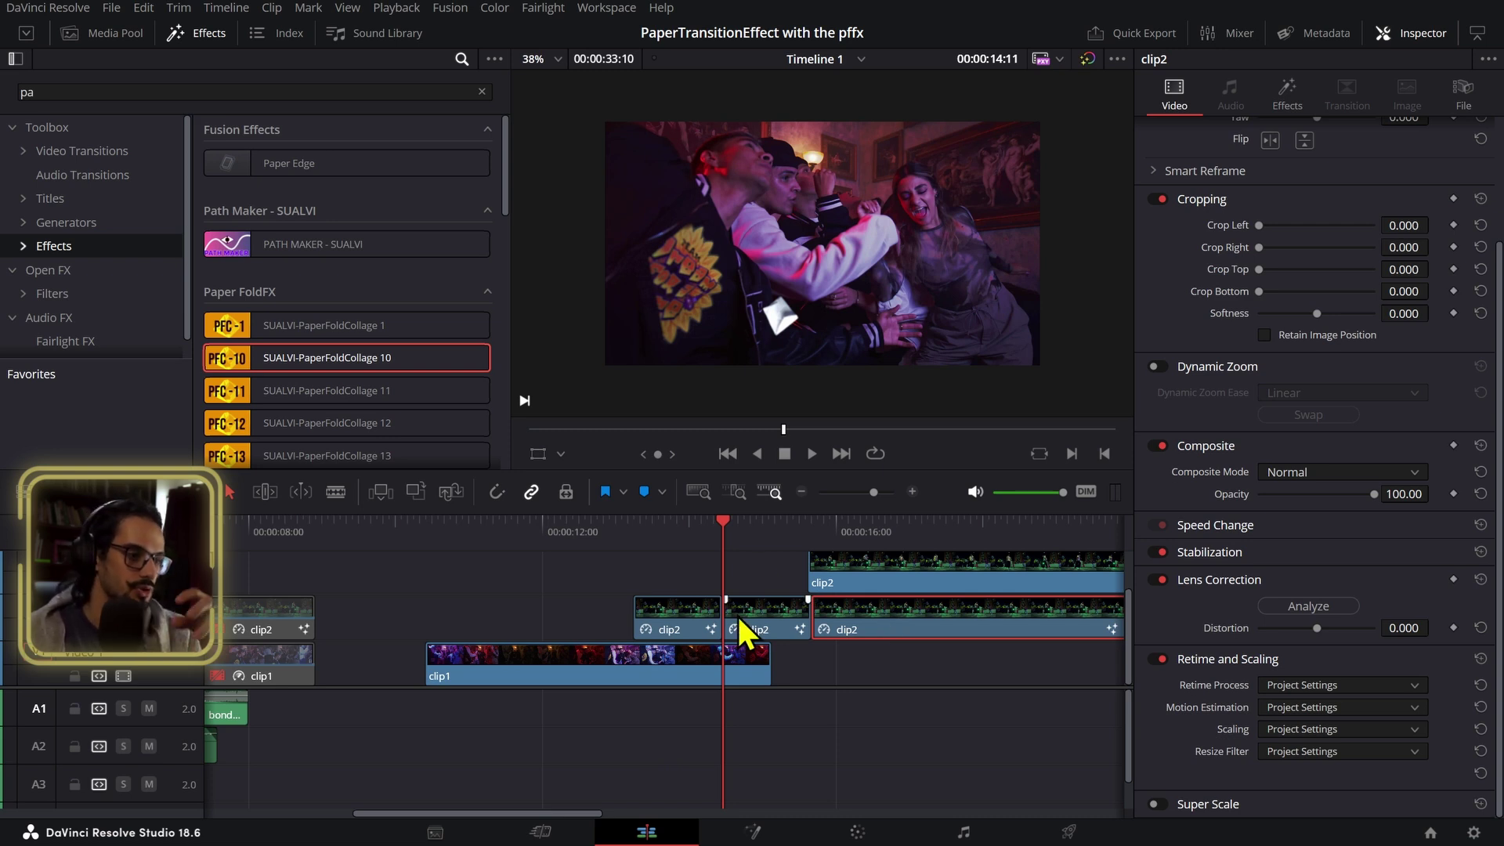
- On the second short masked clip2 segment, set PaperFoldCollage 10's Overall Position Size to about 1.857 and Y to about 0.303
left_click(730, 536)
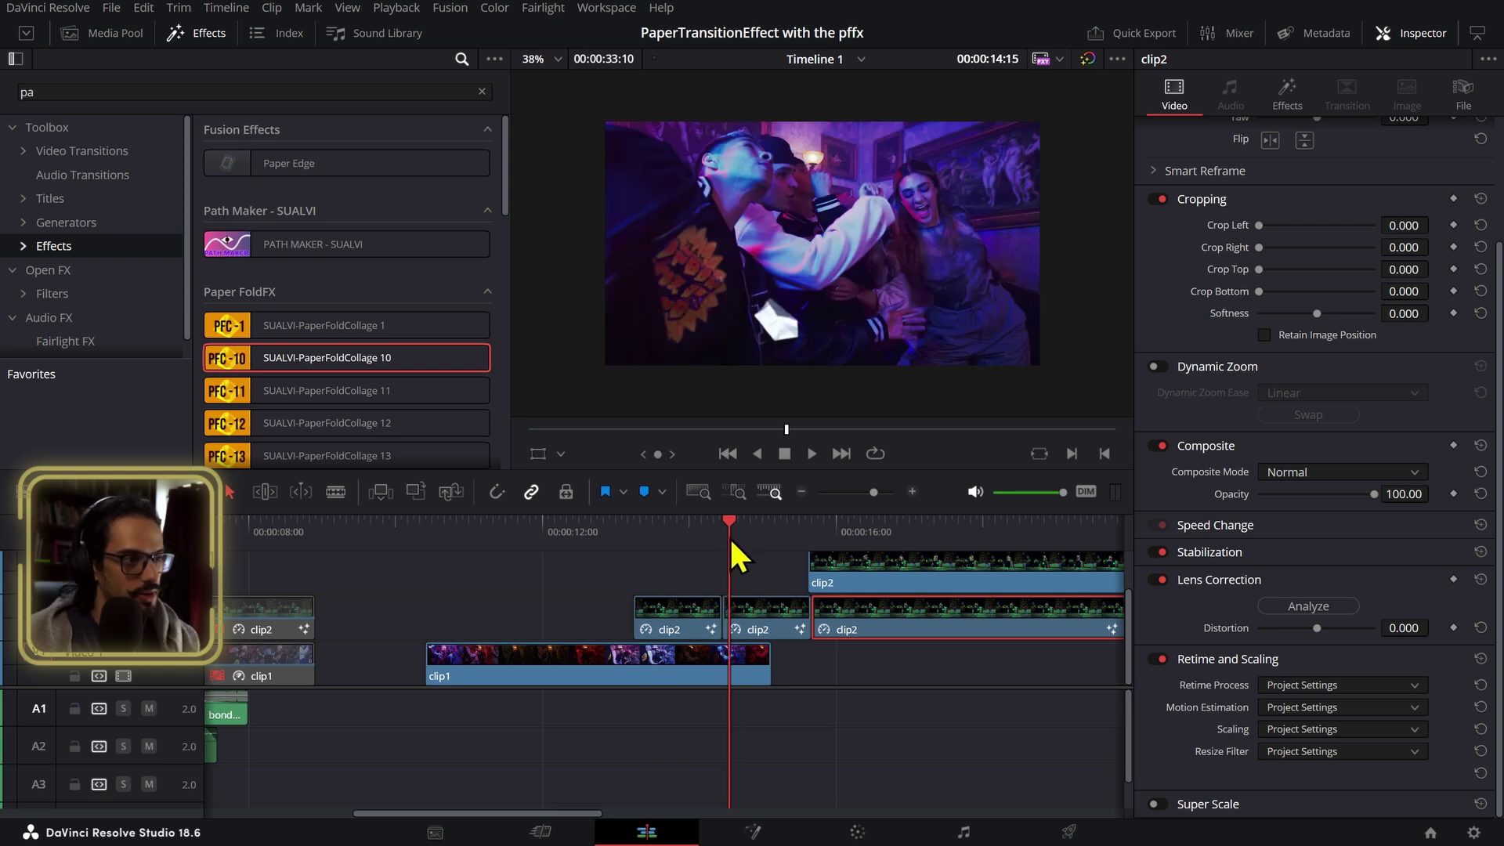
left_click(756, 624)
scroll(1269, 211, "up", 3)
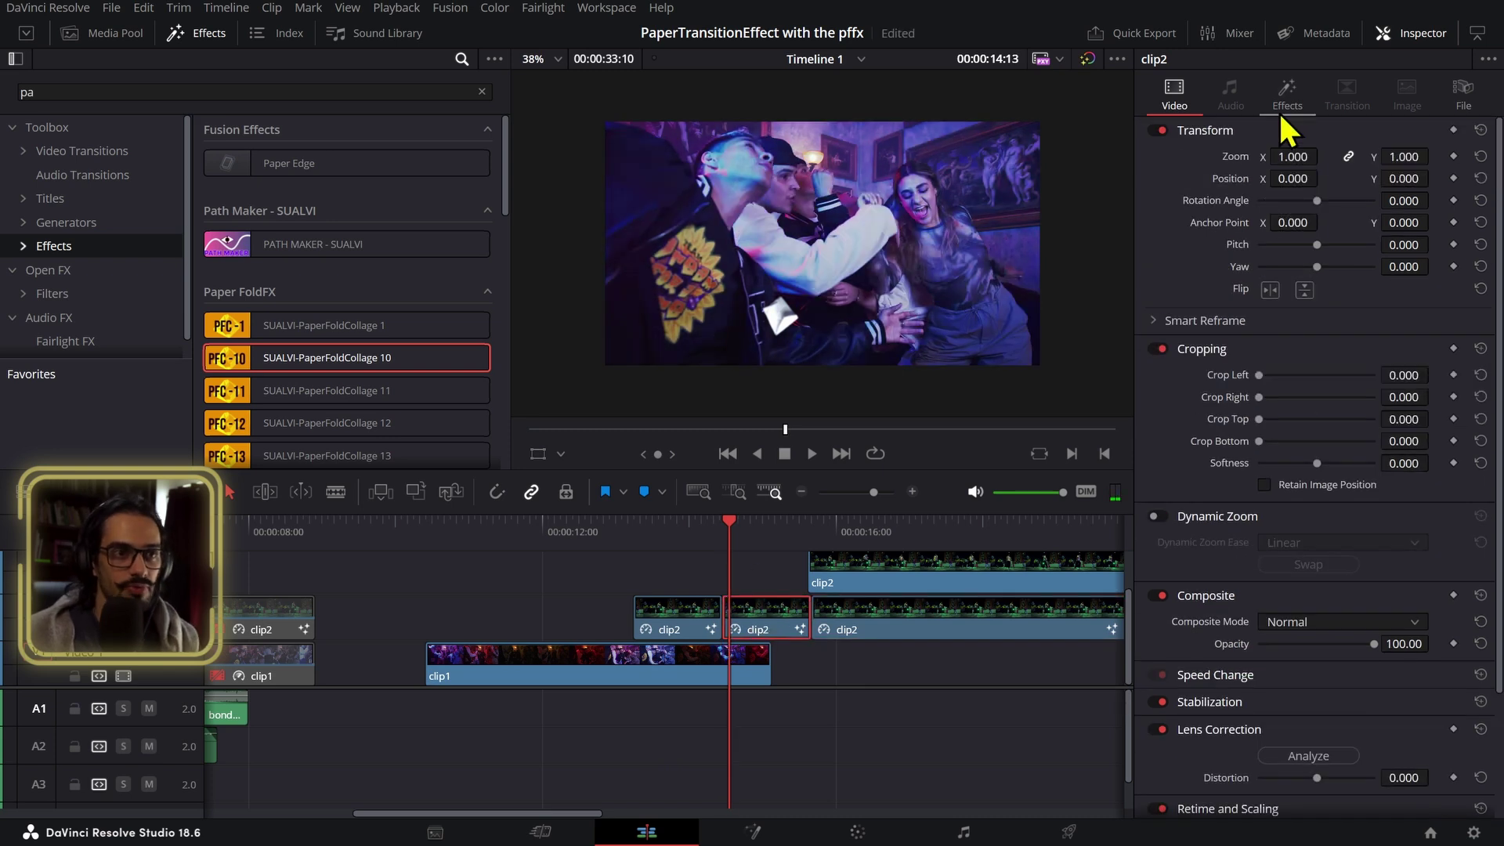
left_click(1287, 94)
left_click(1237, 167)
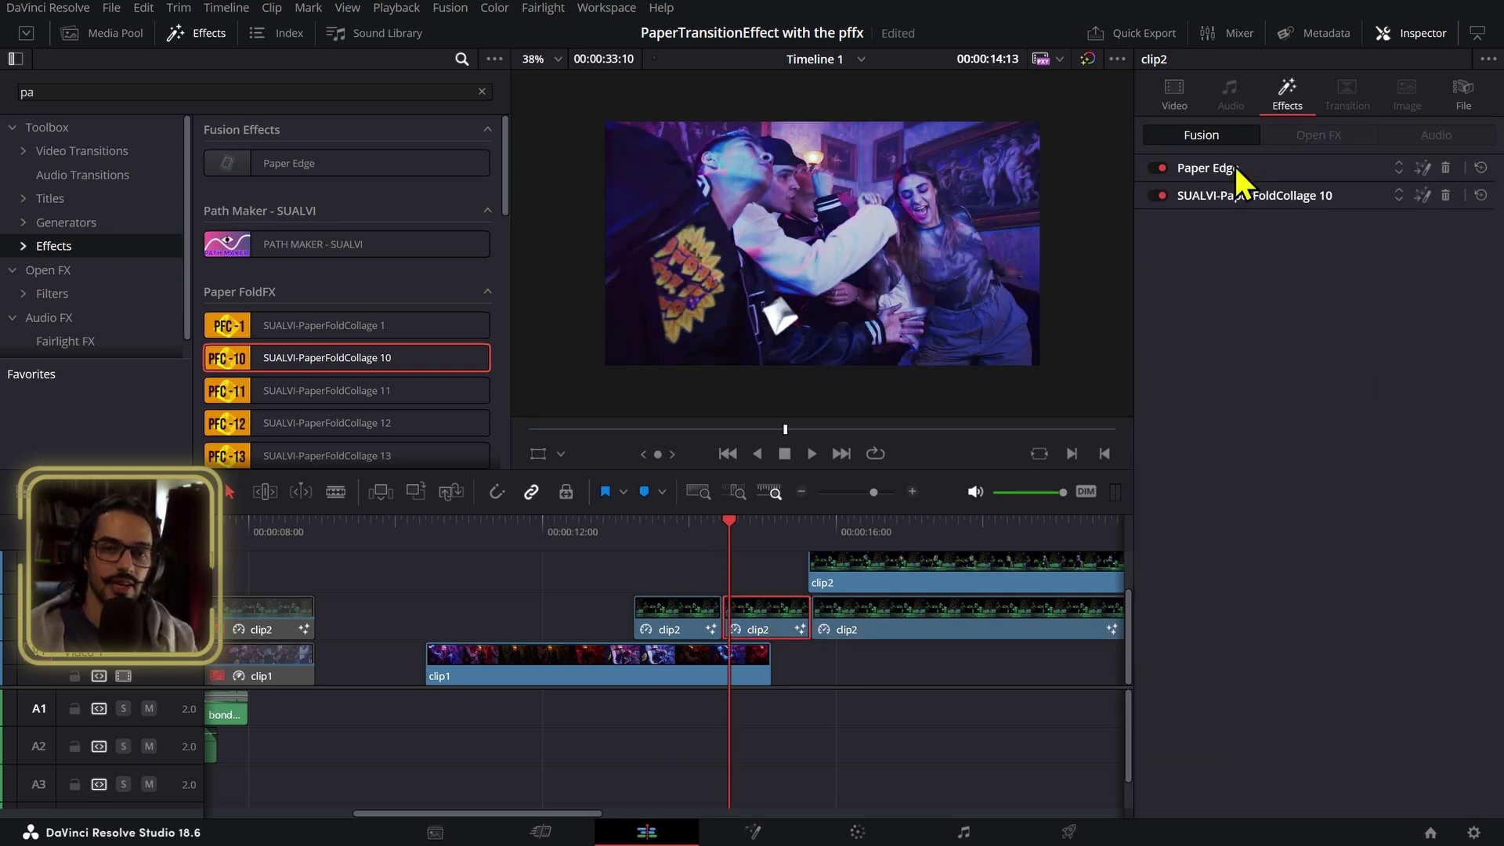
left_click(1278, 197)
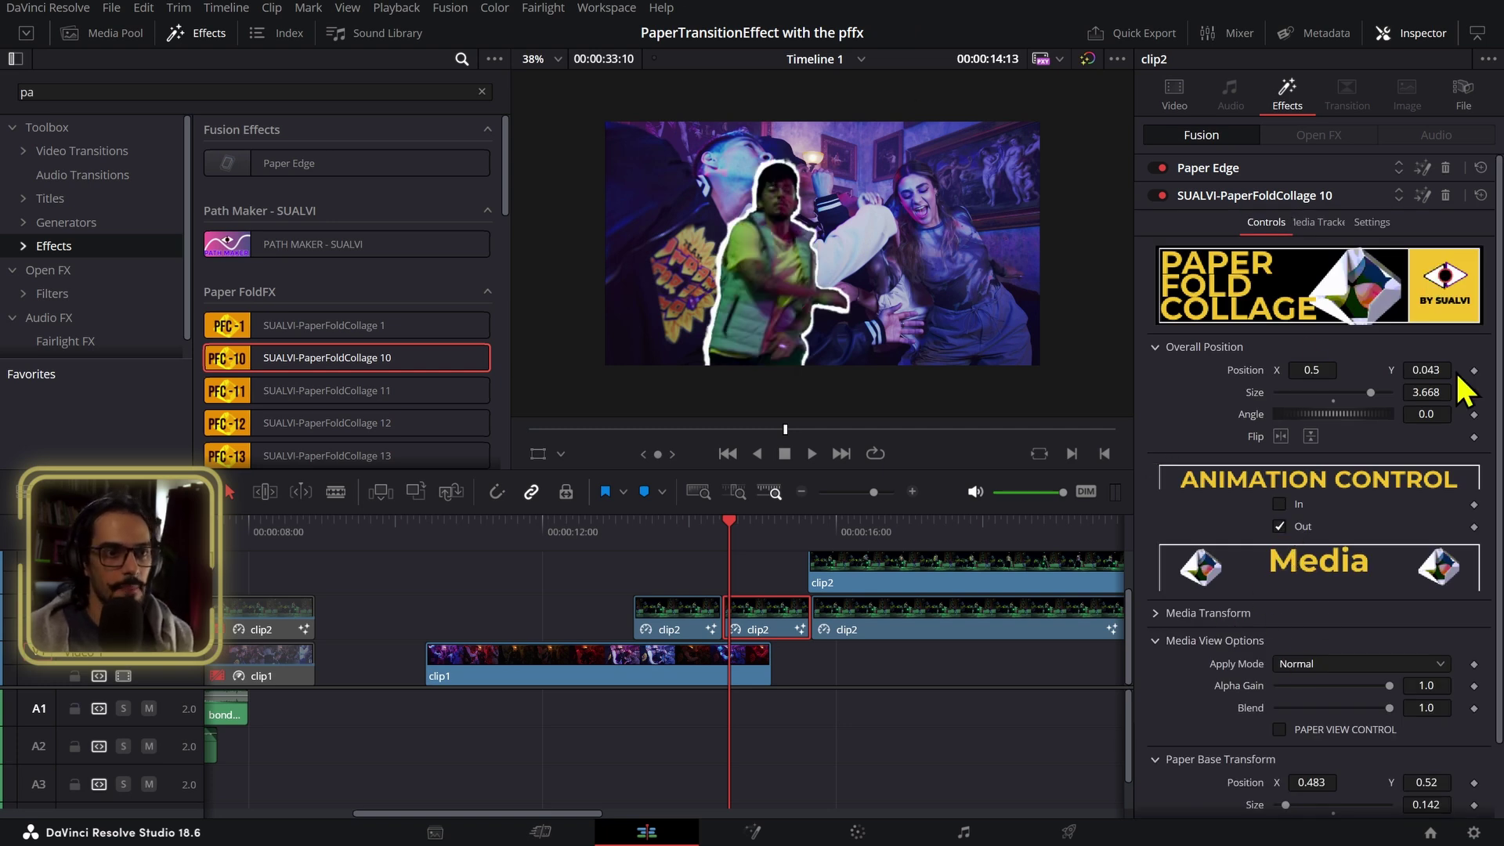
mouse_move(1425, 392)
left_mouse_down()
mouse_move(1347, 392)
mouse_move(1452, 373)
mouse_move(1405, 392)
mouse_move(1426, 368)
left_mouse_up()
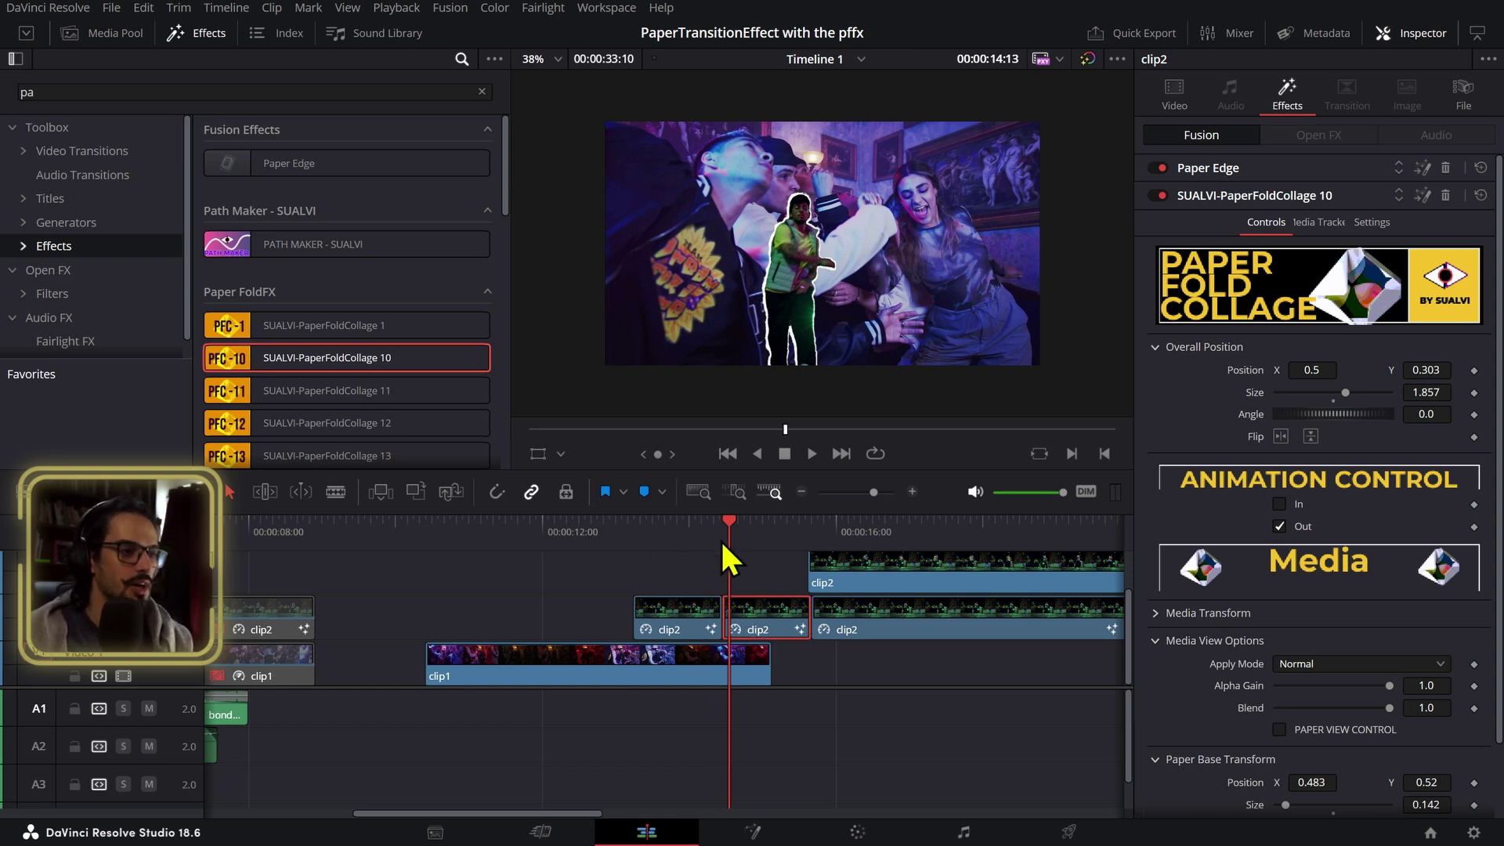
- Disable the second segment's Out animation and set its Overall Position to about X 0.46, Y 0.398 and Size 2.279
key("Left")
key("Left")
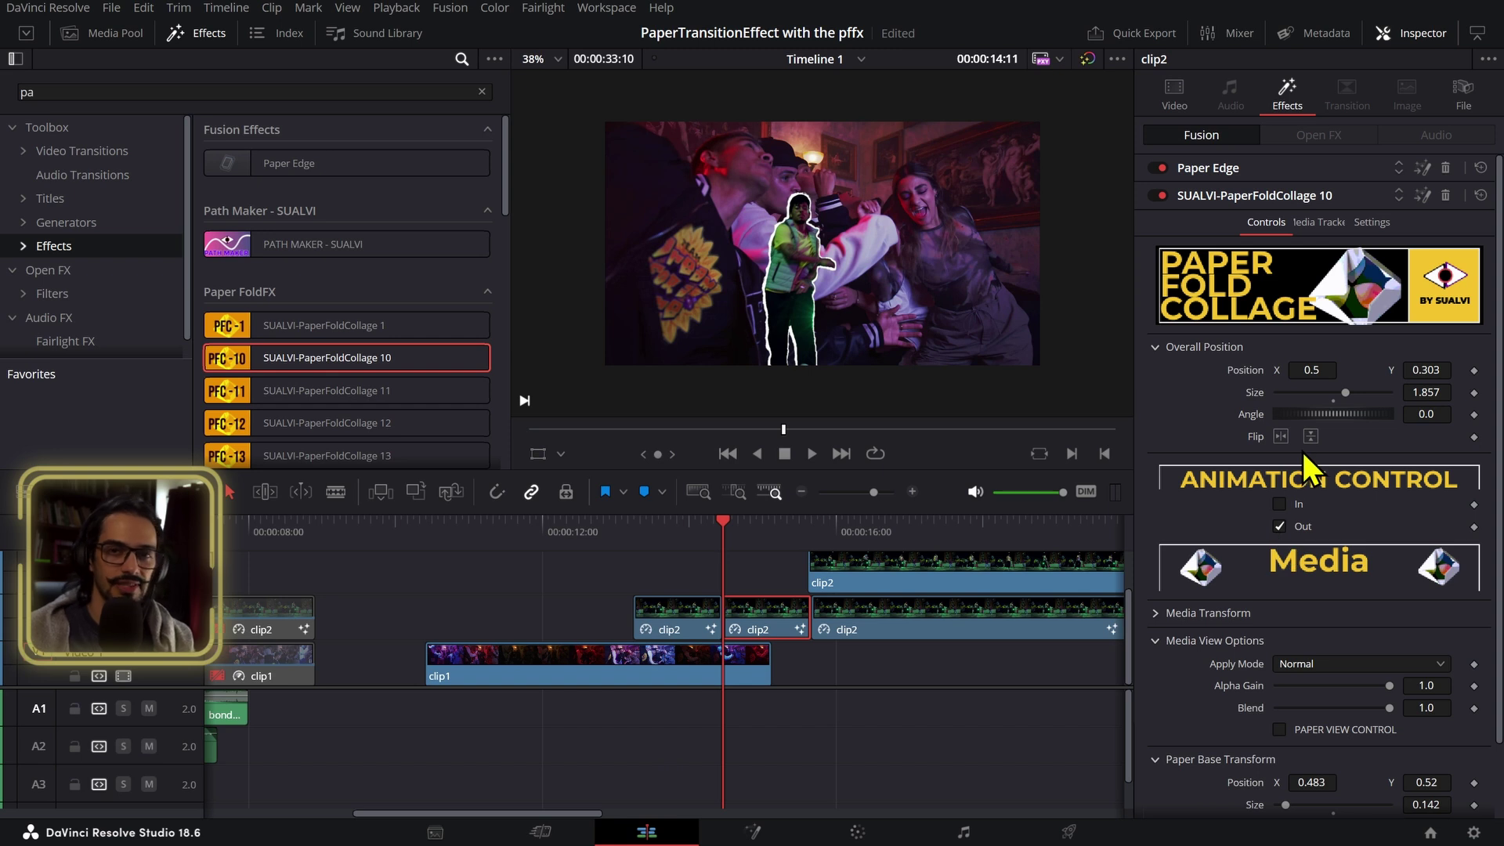
key("space")
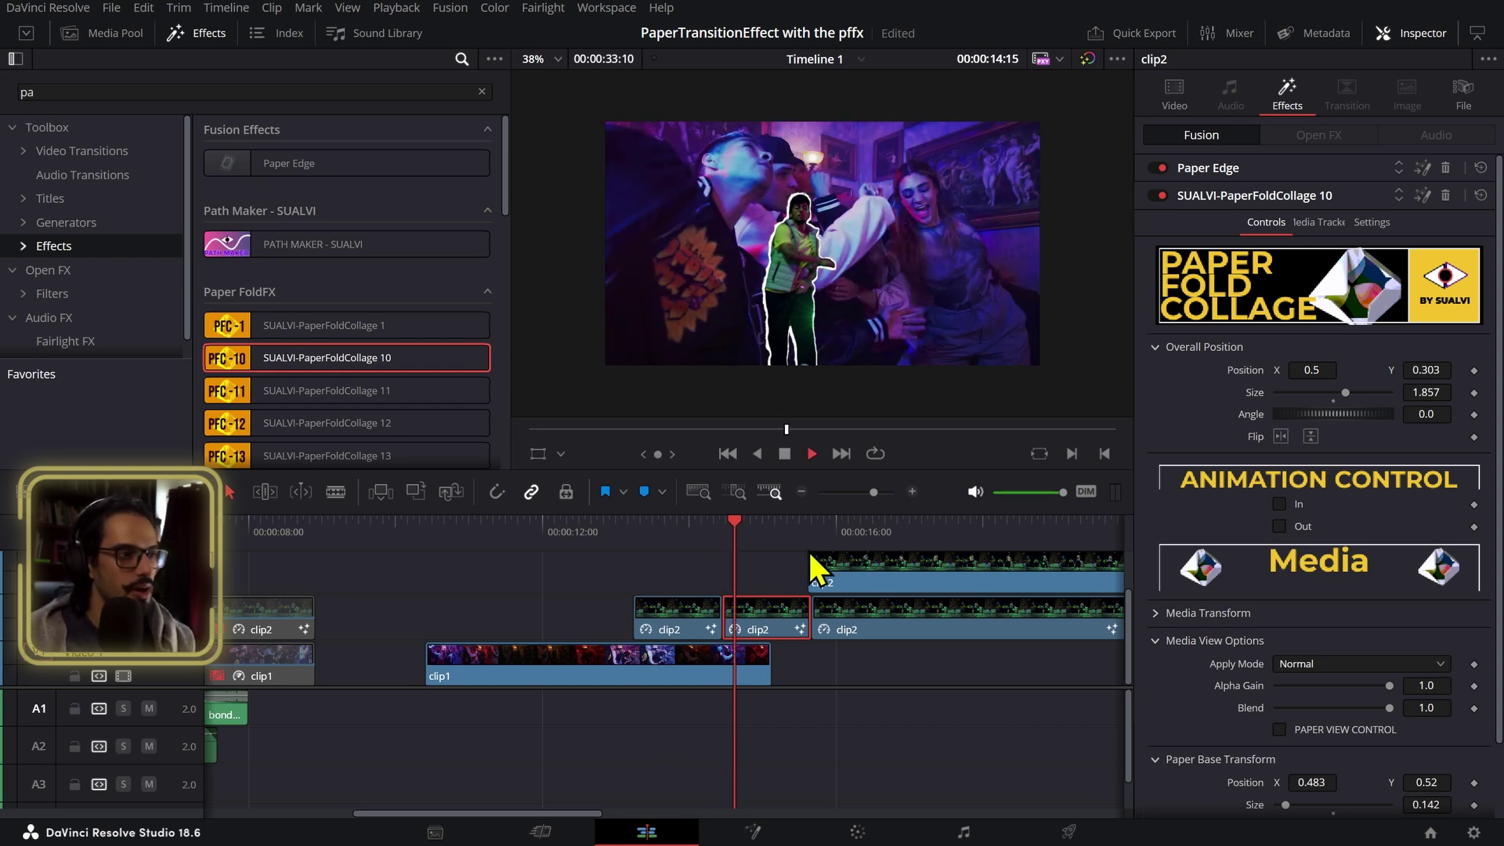
left_click_drag(1426, 370, 1449, 391)
left_click_drag(1311, 369, 1294, 369)
- Place another copy of the short masked segment at 00:00:14:22, reset its Overall Position and Size, and slightly lower X and raise Size
left_click_drag(744, 614, 780, 624)
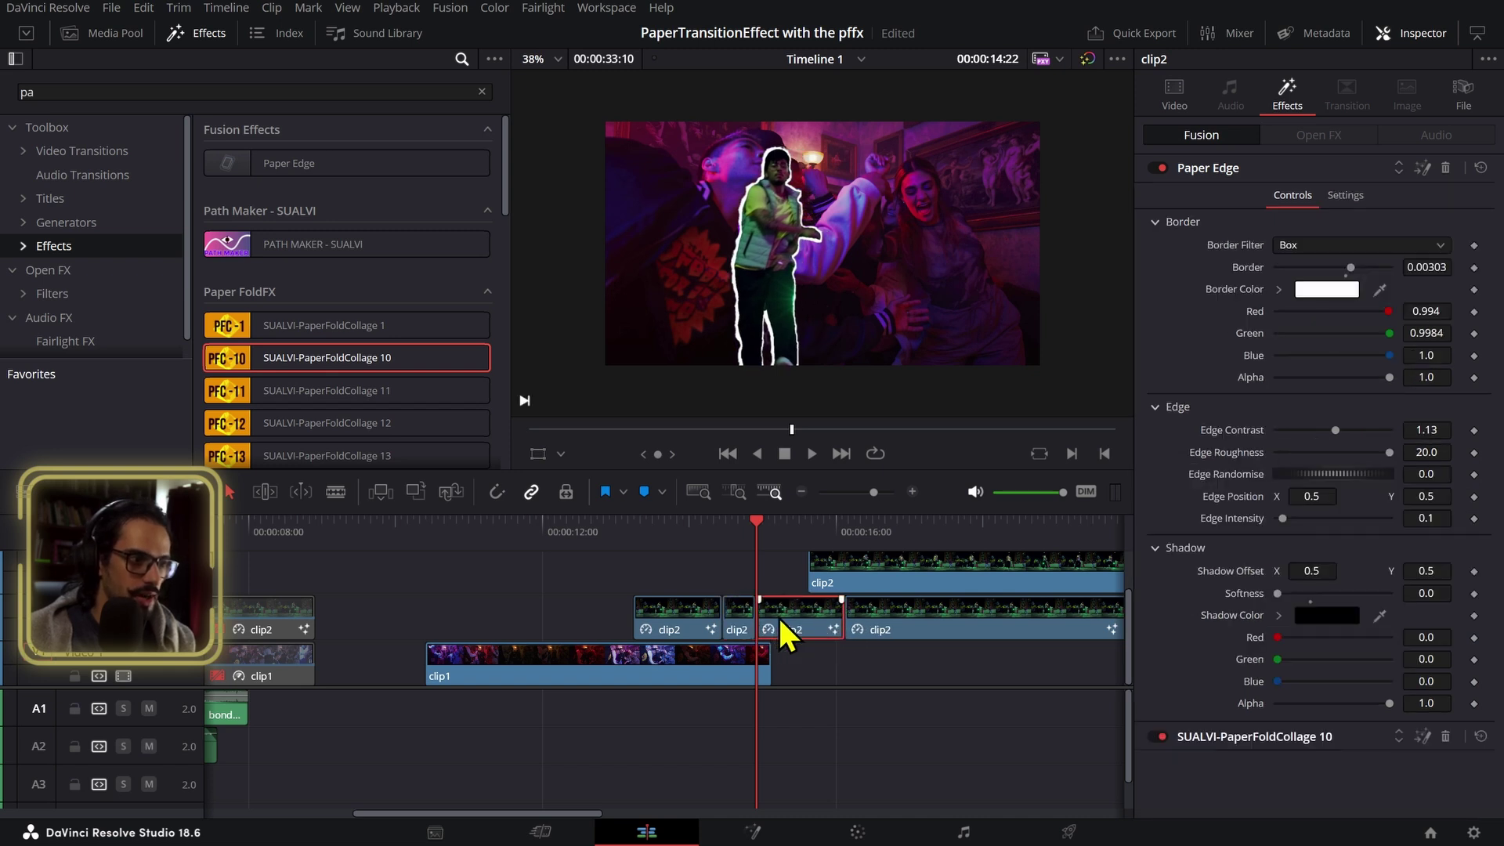
left_click(1264, 168)
left_click(1262, 195)
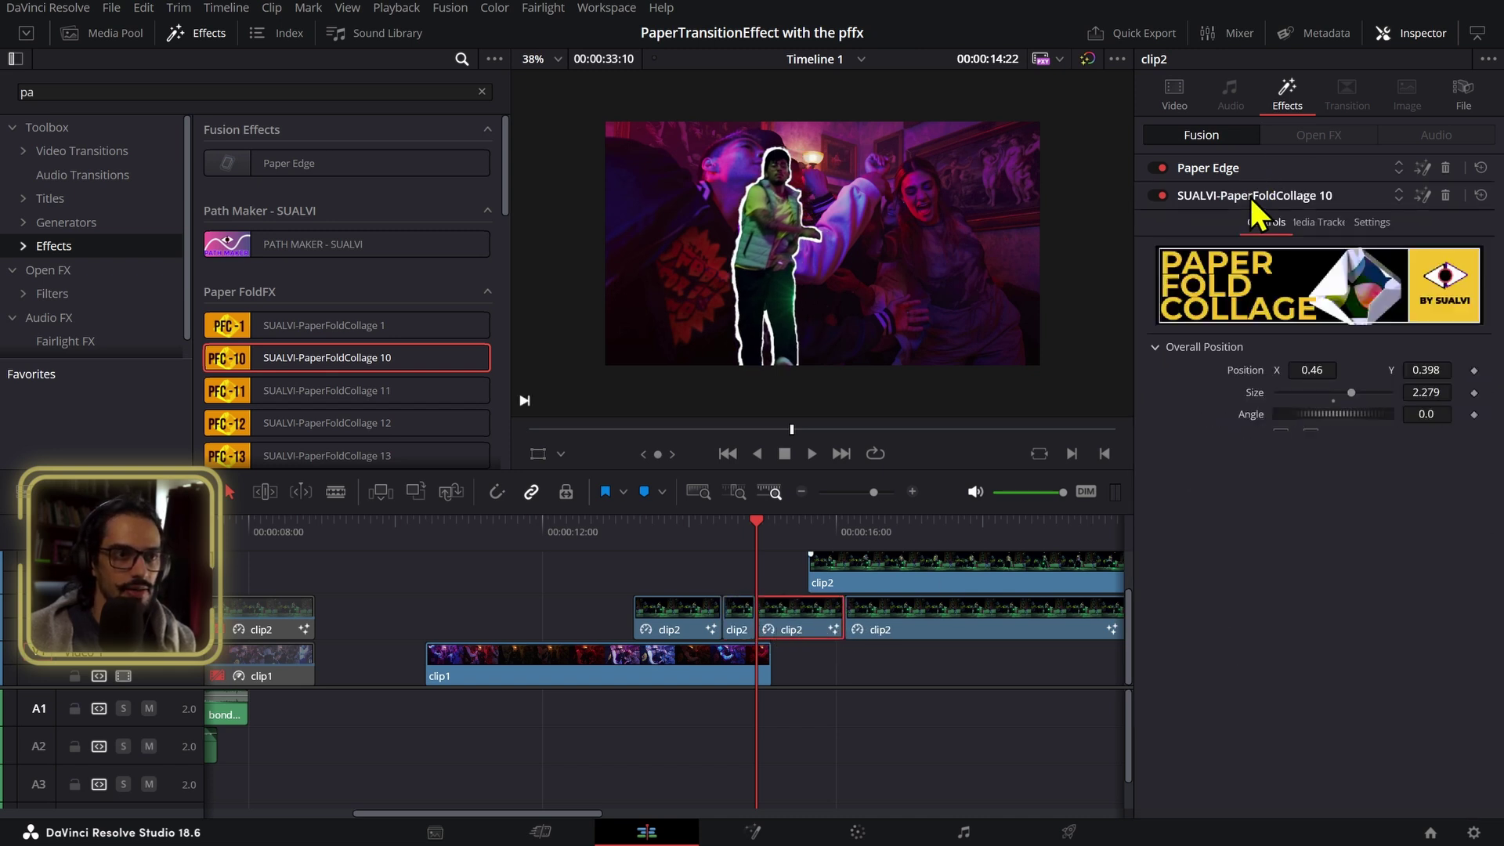
mouse_move(1427, 392)
left_mouse_down()
mouse_move(1402, 391)
mouse_move(1440, 374)
left_mouse_up()
double_click(1252, 373)
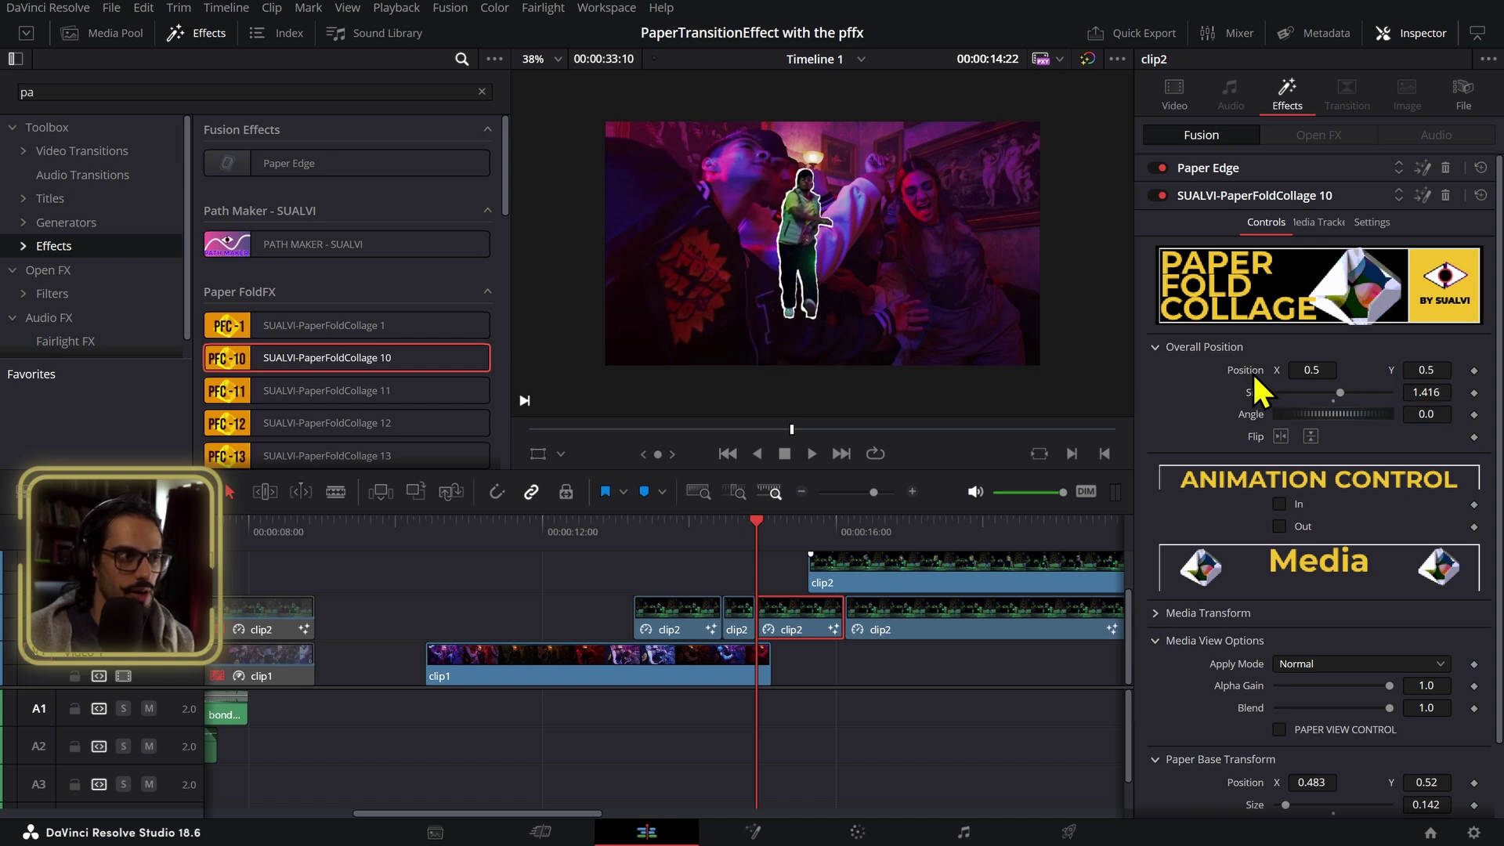
double_click(1257, 393)
left_click_drag(1321, 368, 1290, 368)
left_click_drag(1420, 391, 1445, 392)
- Move the upper clip2 and the long masked clip2 earlier so both start together at about 00:00:15:05, overlapping the third cutout segment's end
left_click_drag(877, 584, 843, 567)
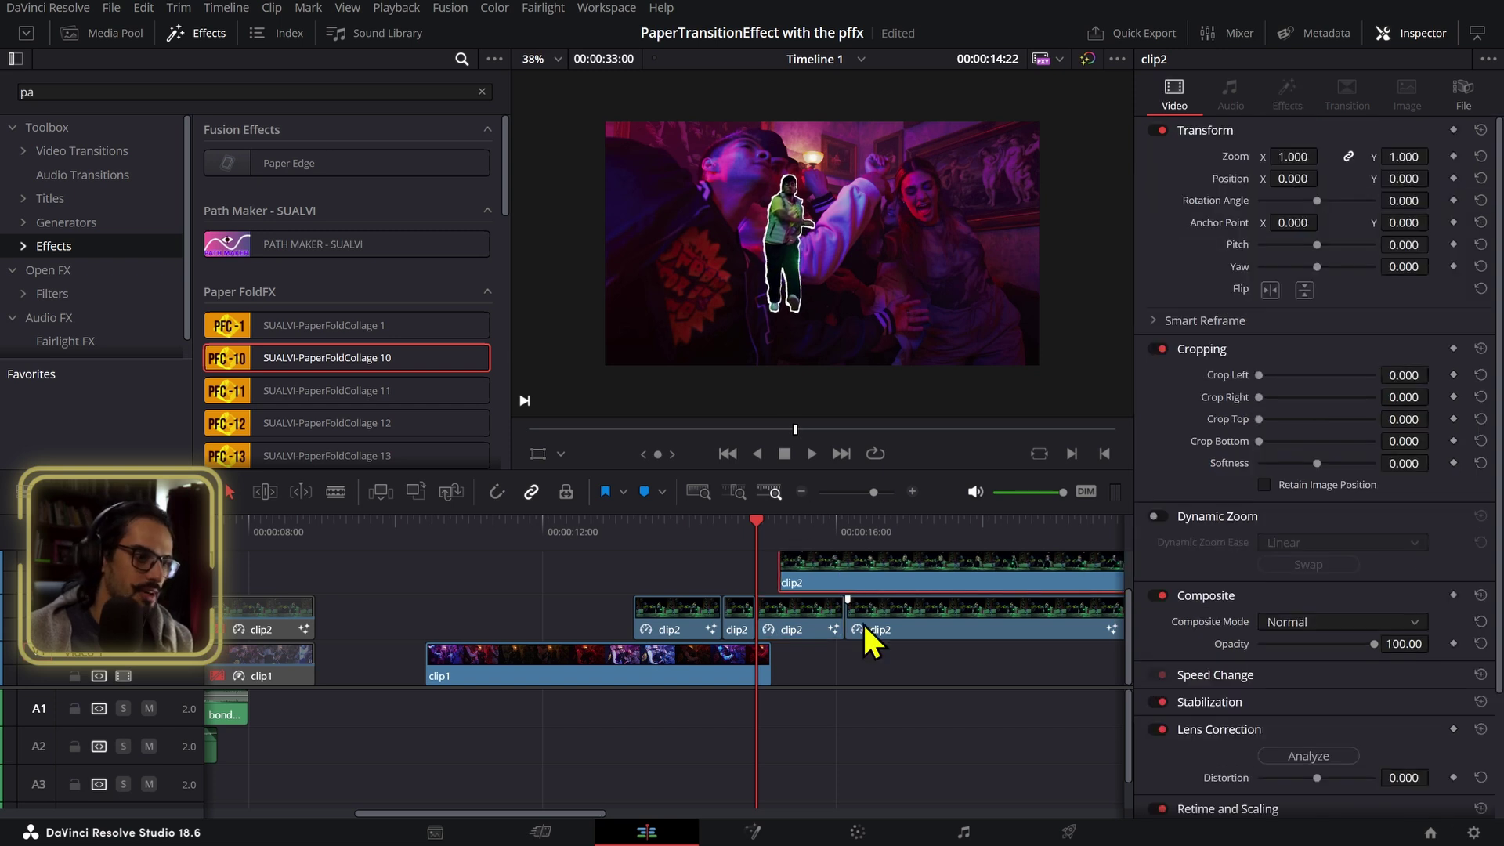
left_click_drag(862, 622, 796, 621)
- Inspect the transition on the finished example's upper clip2, and return the playhead to 00:00:15:05 at the new clip2's start
scroll(627, 599, "left", 4)
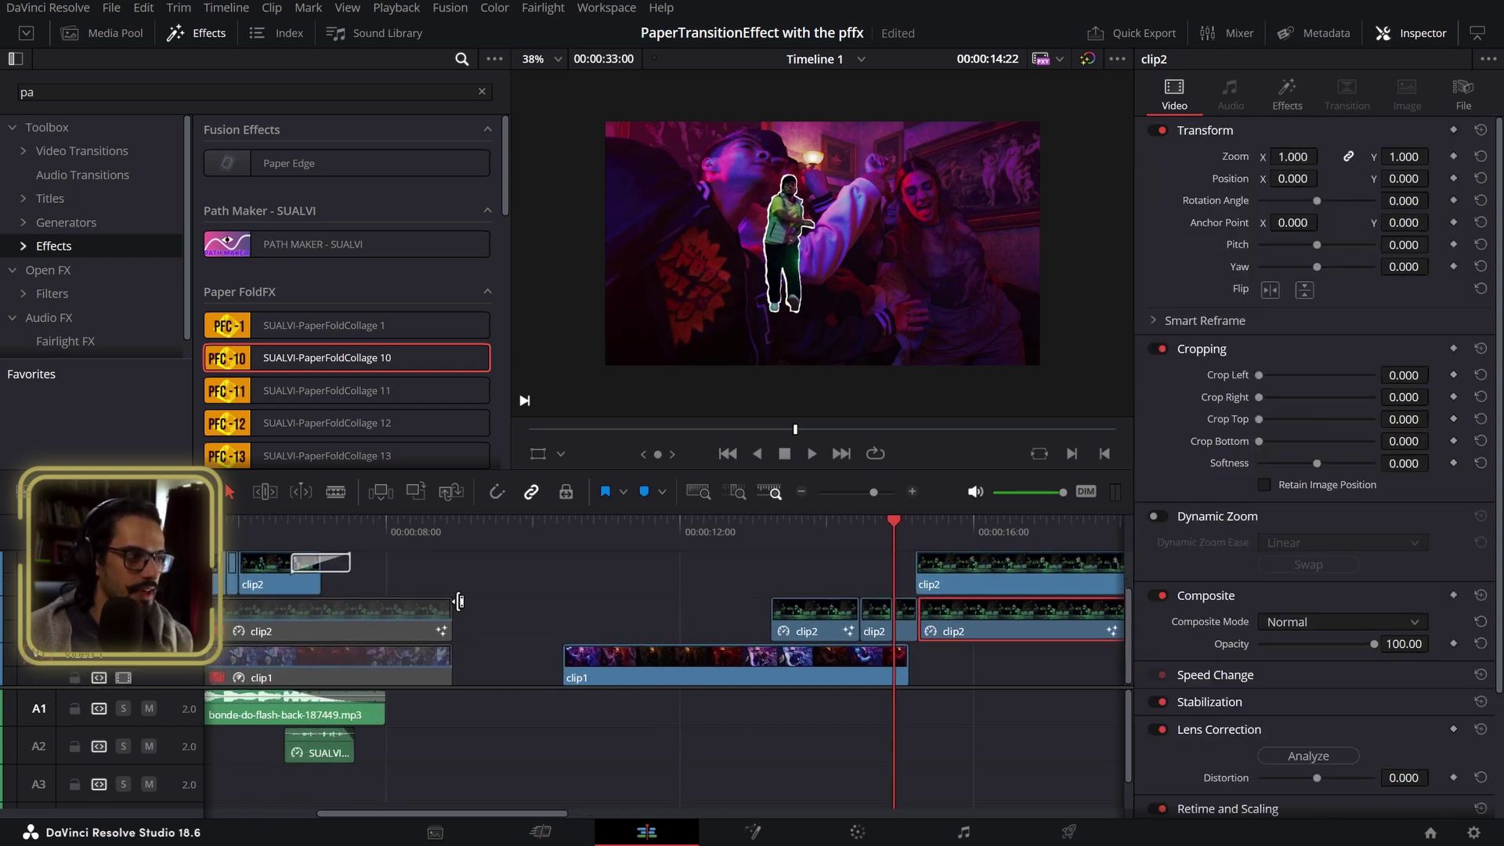
left_click(332, 570)
left_click(909, 531)
scroll(901, 564, "right", 4)
left_click(849, 527)
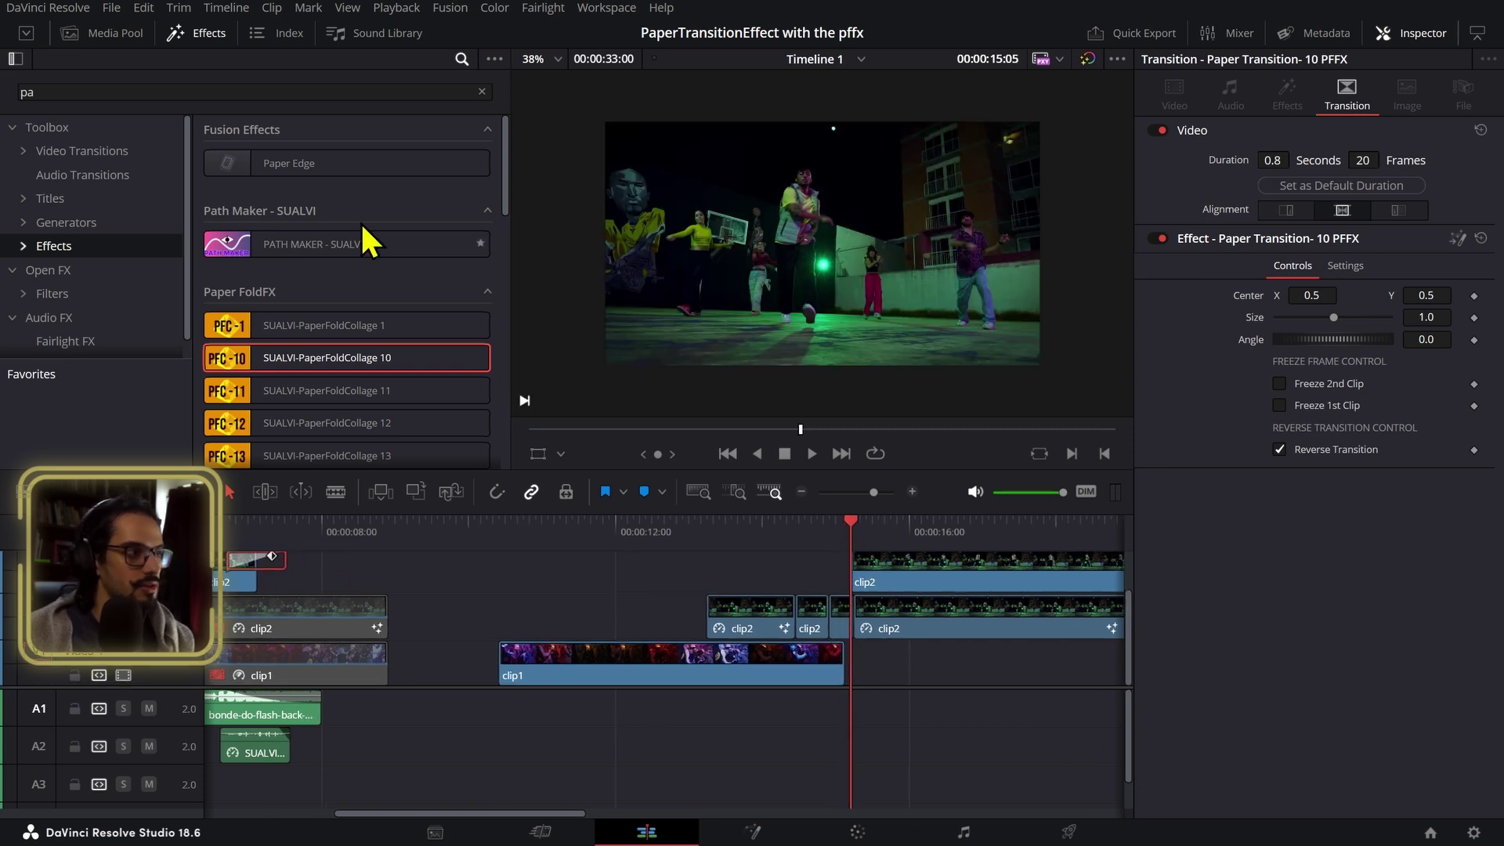
- Find the Brightness Flash video transition by searching "fl" and apply it to the start of the upper clip2
left_click(134, 152)
left_click(139, 94)
type("pa")
key("BackSpace")
key("BackSpace")
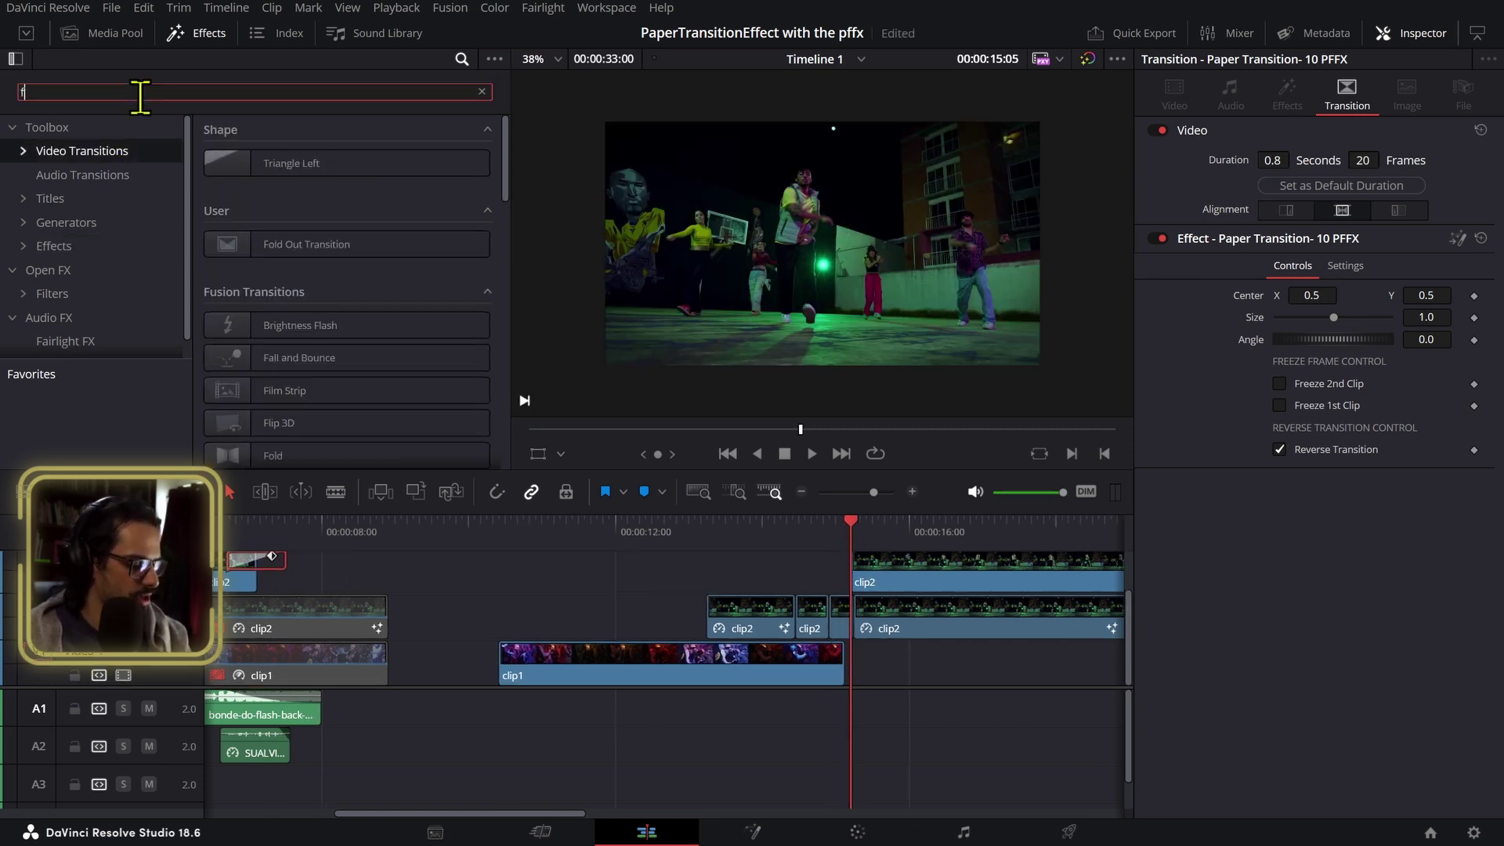
type("fl")
left_click_drag(232, 174, 859, 592)
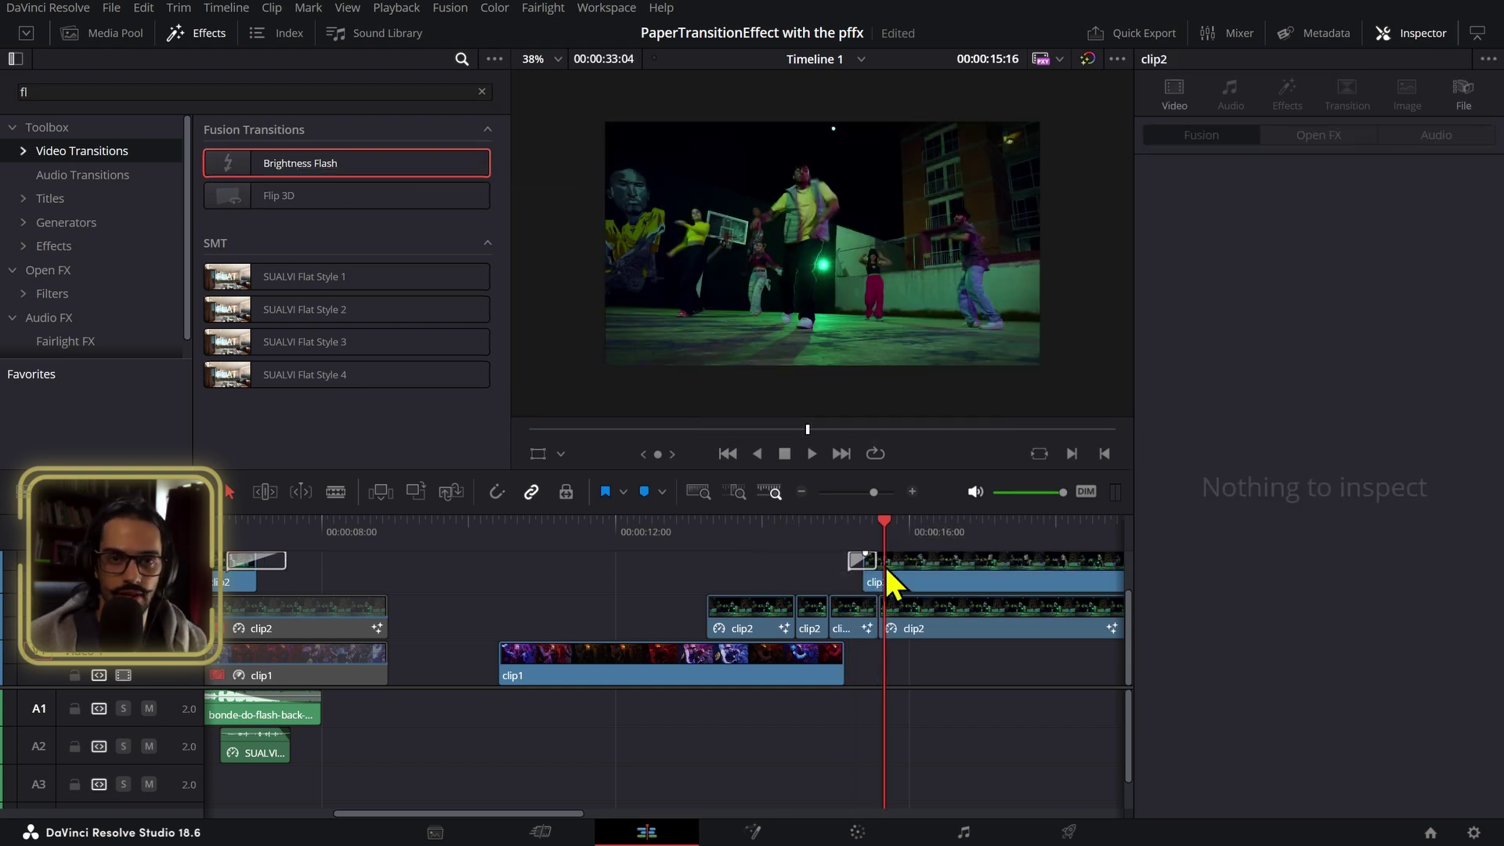
- Return to the finished example at the beginning of the timeline and examine its clip arrangement around 00:00:02:15
key("shift+z")
left_click(263, 533)
scroll(440, 665, "up", 6)
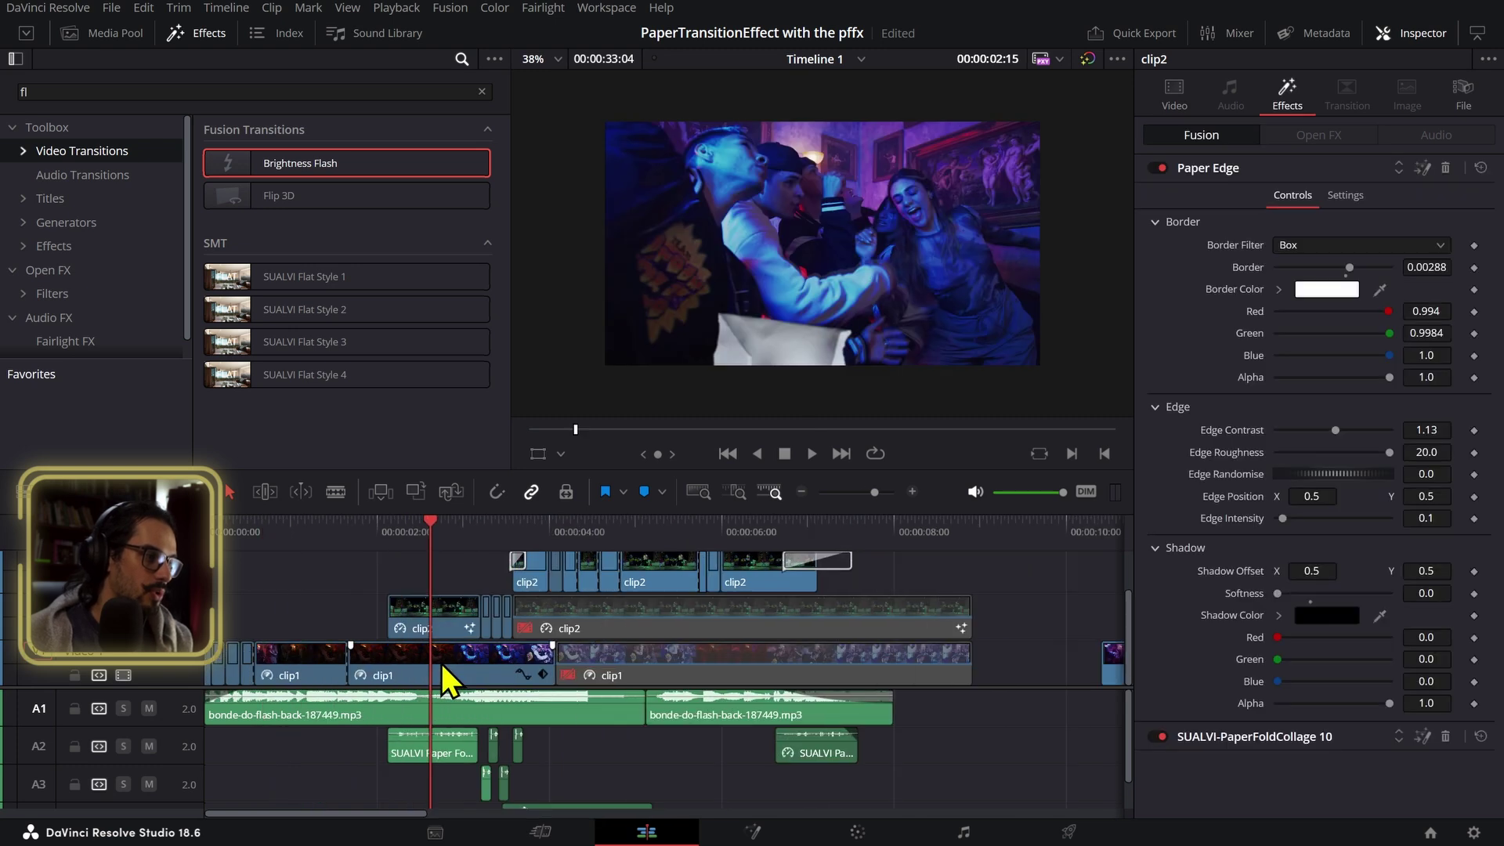